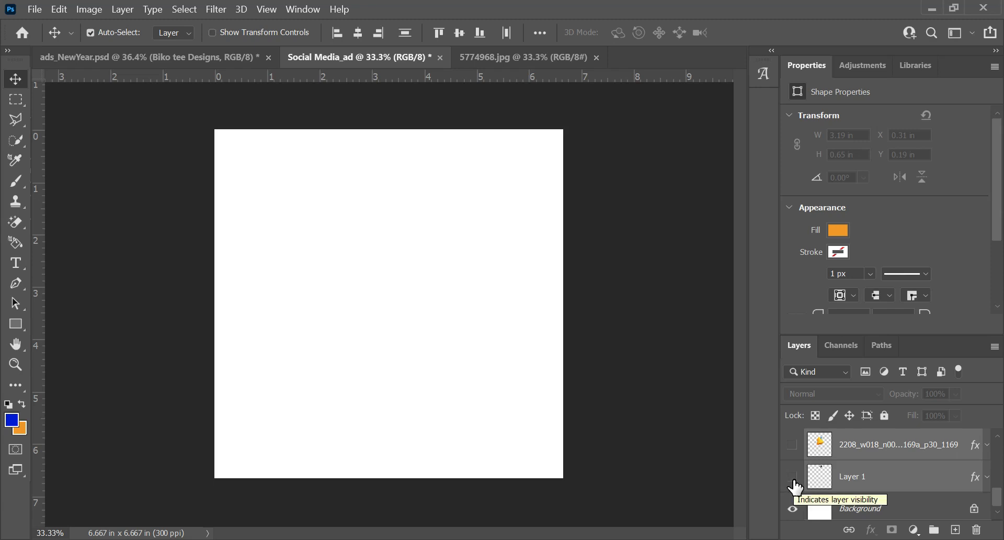
Step: Show the bell image layer and move the selected hidden and visible layers together about 1 in to the left
scroll(795, 487, up, 1)
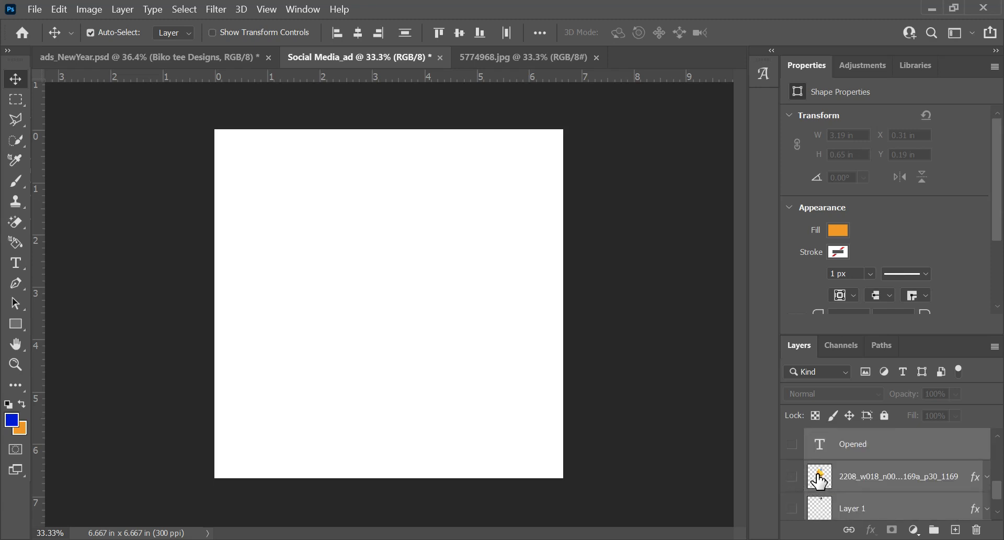
click(793, 476)
drag(377, 245, 333, 255)
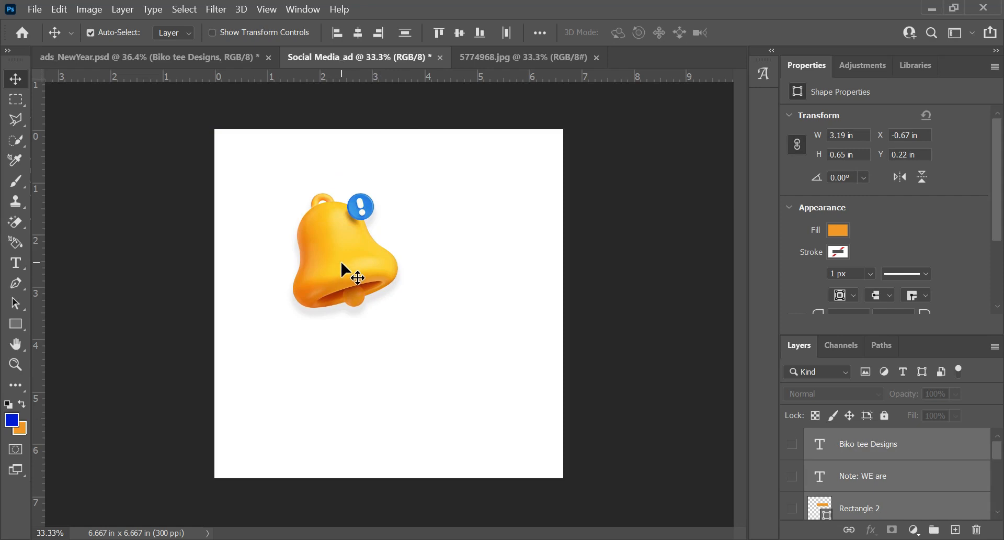
Step: Add a new empty layer directly above the Background layer, keeping the default name and settings
scroll(829, 478, down, 2)
scroll(834, 478, down, 1)
click(835, 478)
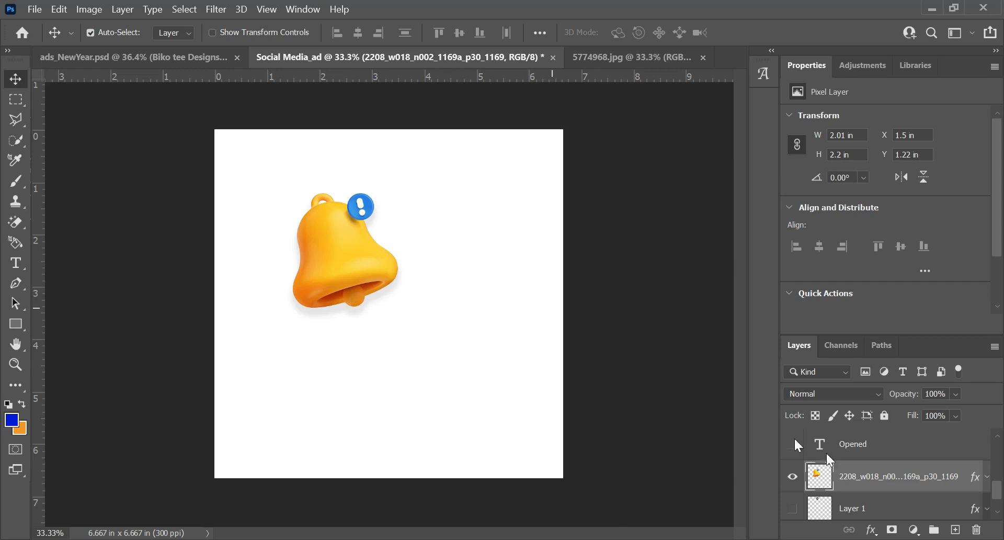
scroll(897, 486, down, 1)
click(898, 501)
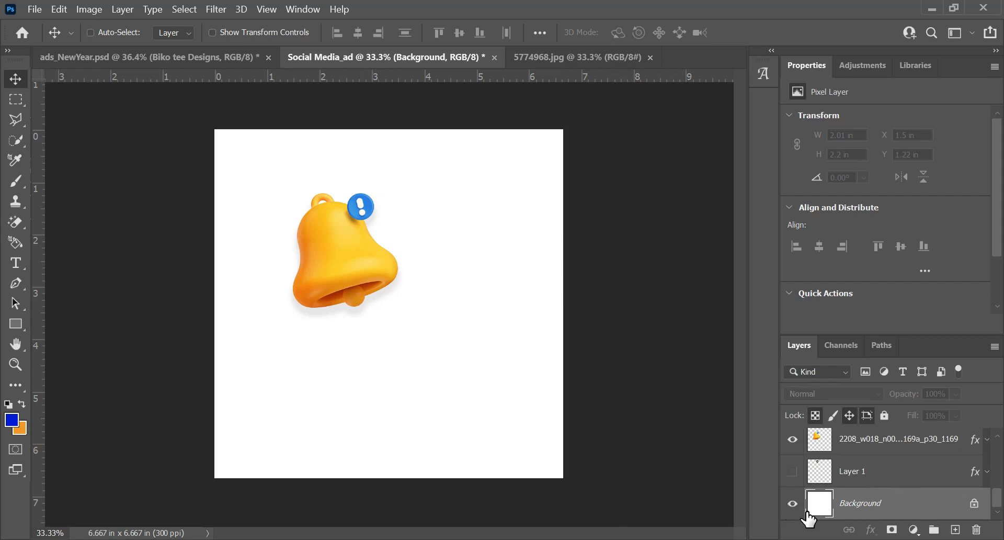
key(ctrl+shift+n)
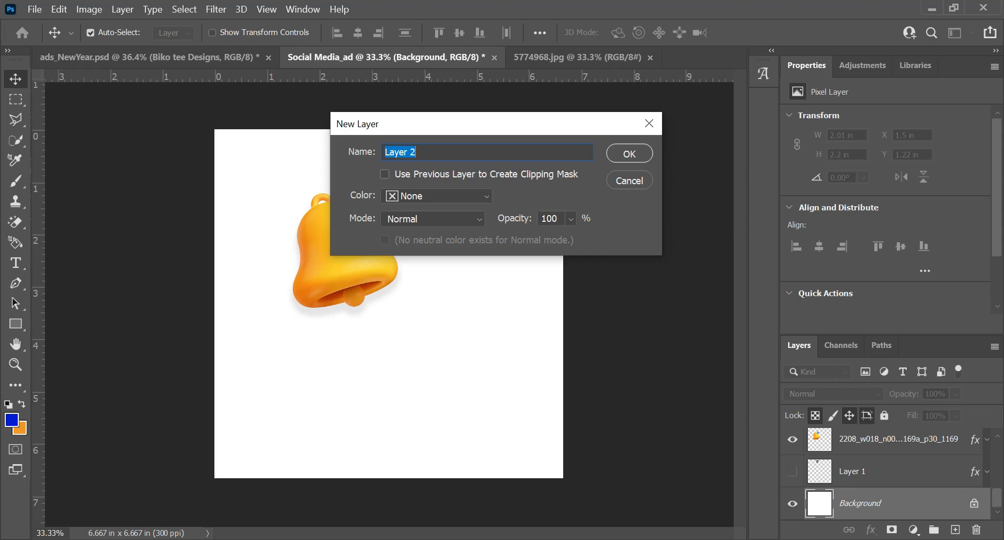
click(631, 153)
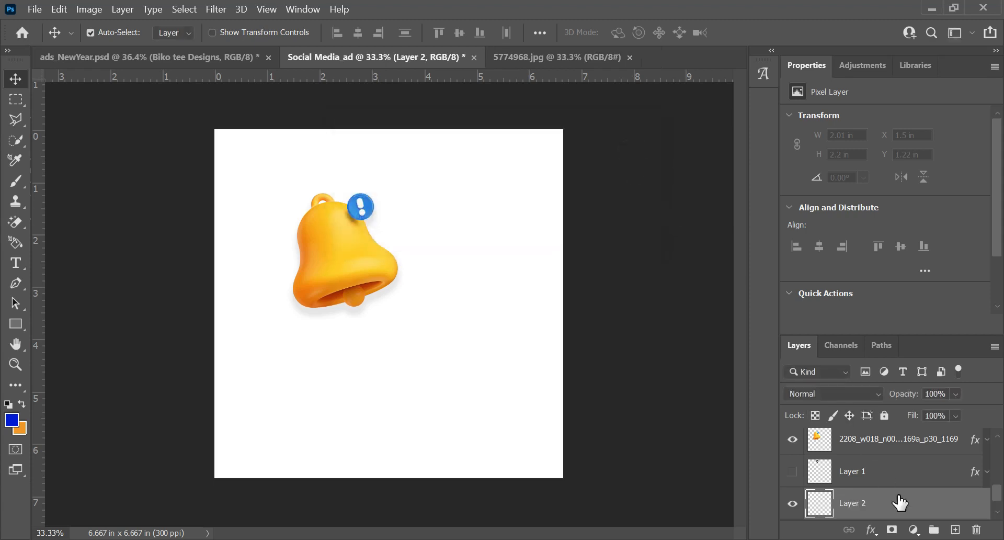
scroll(886, 492, down, 1)
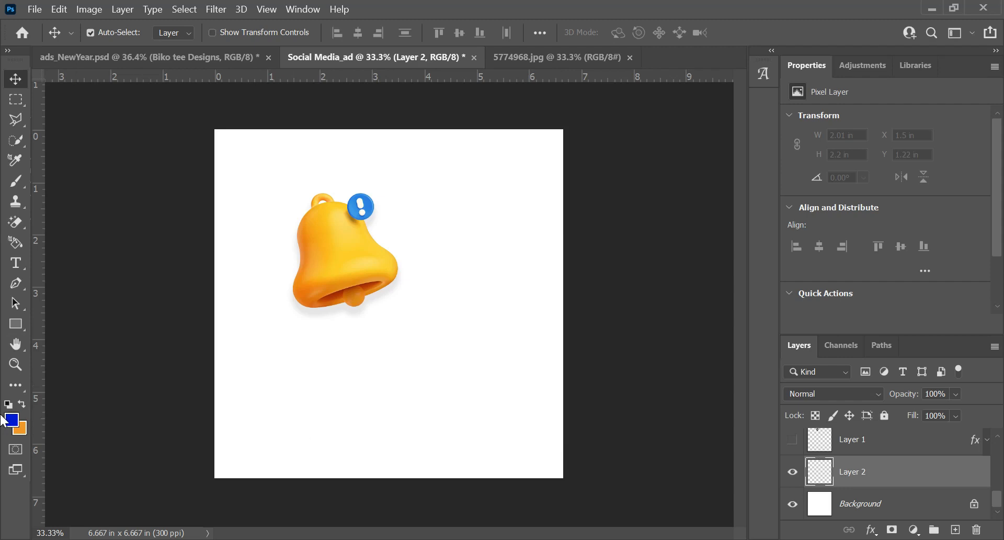
Step: Fill the new layer with the orange background color, and refill it with the blue foreground color
key(ctrl)
key(ctrl+BackSpace)
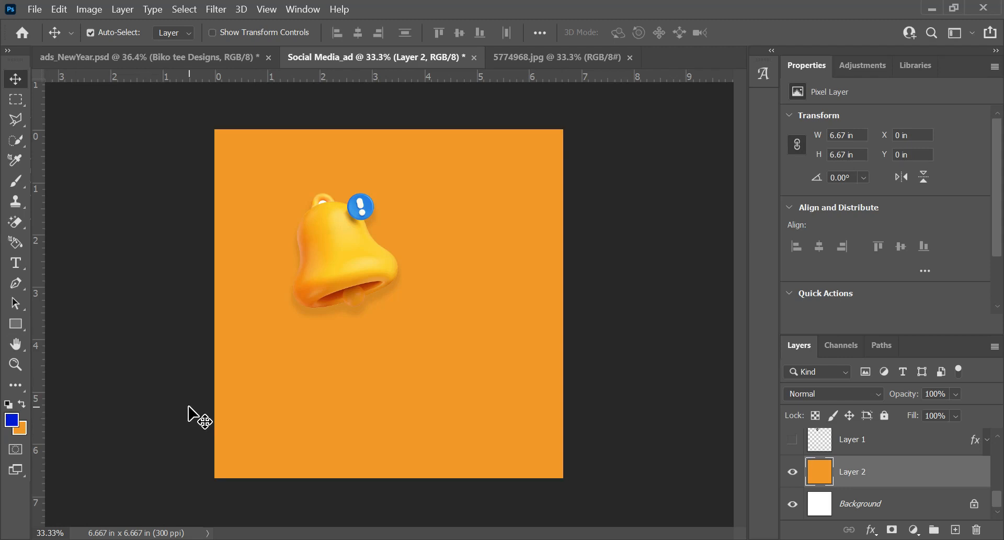
key(alt+BackSpace)
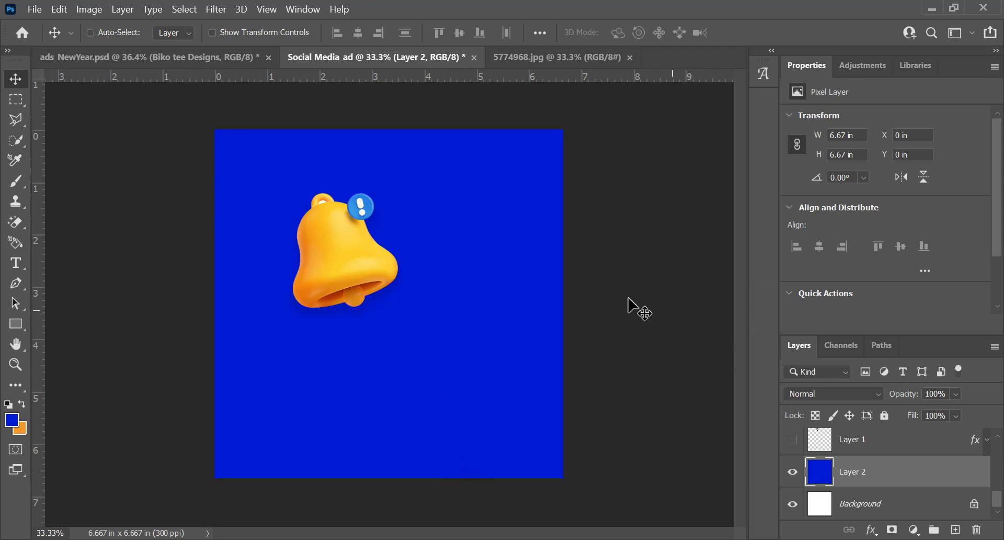
Step: Place a vertical guide through the horizontal center of the canvas, using the blue layer's transform box as reference
key(ctrl+t)
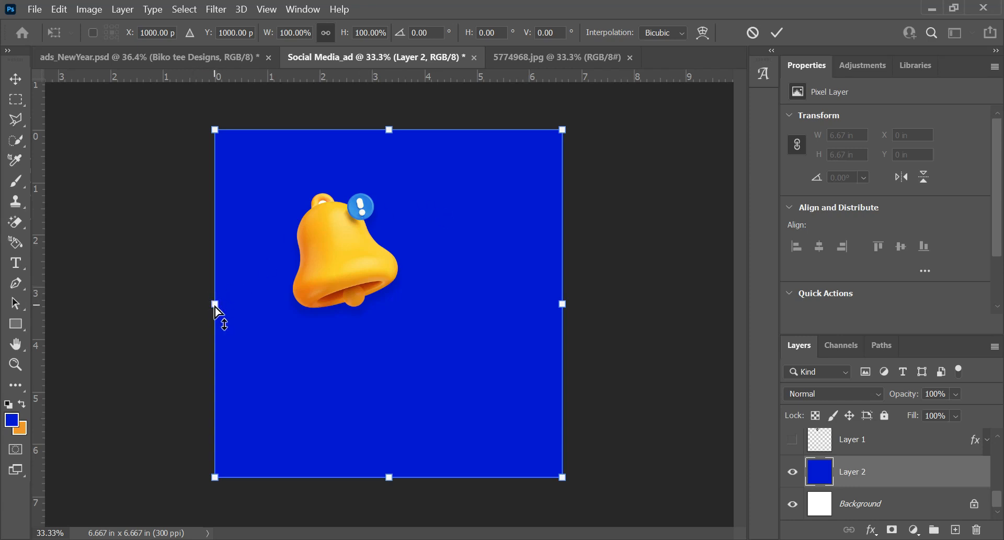
drag(215, 305, 228, 310)
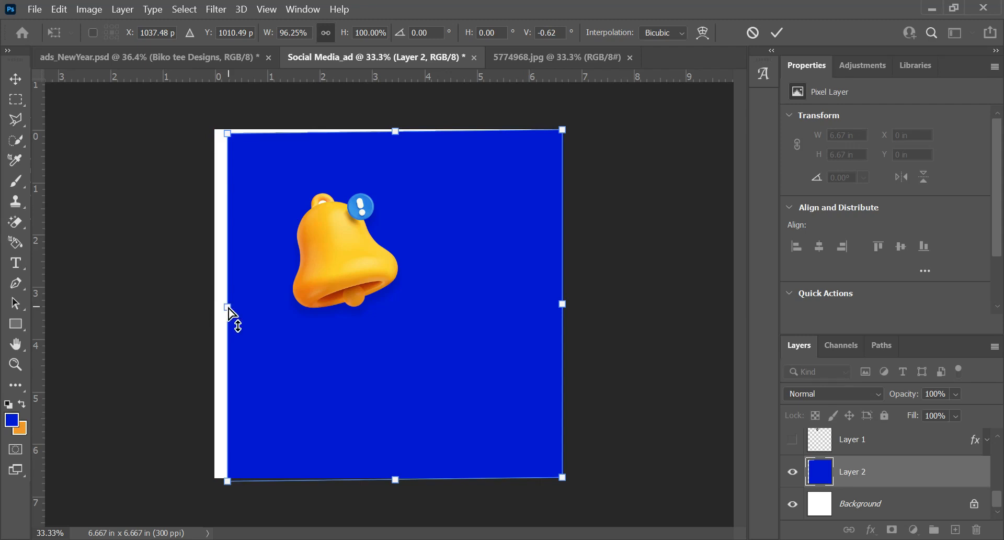
key(ctrl+z)
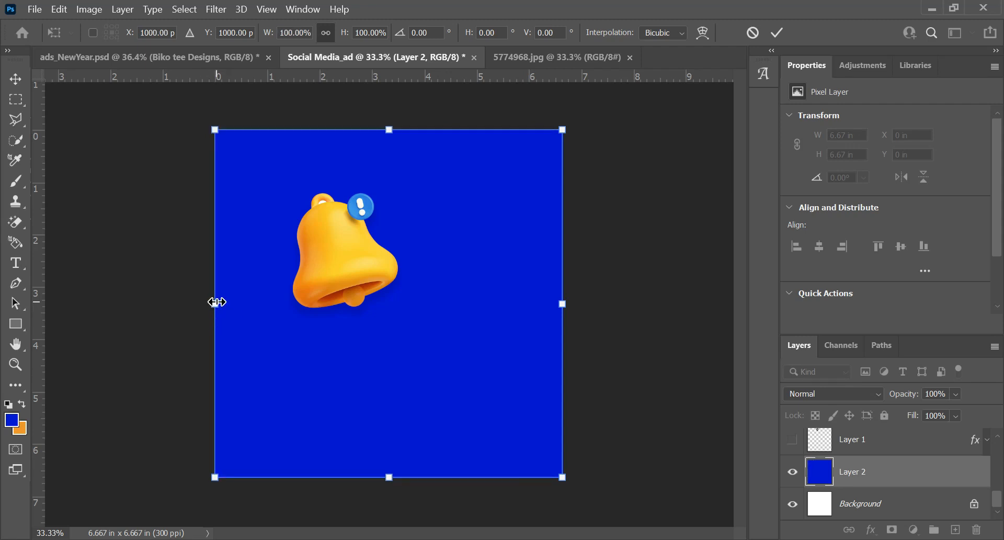
drag(39, 209, 387, 198)
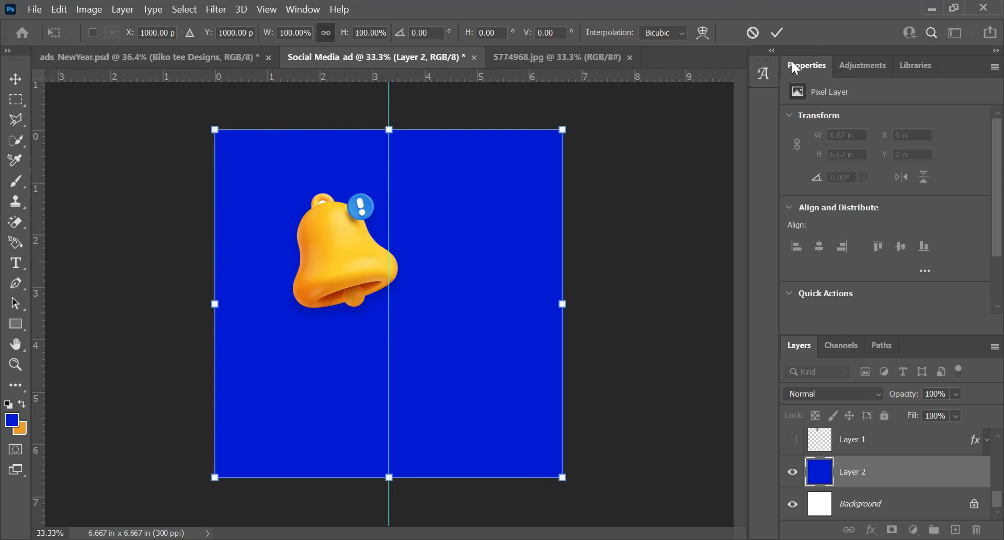
click(775, 34)
Step: Reduce the blue layer's width to 50% at full height, so it spans from the center guide to the canvas's right edge
click(464, 349)
key(ctrl+t)
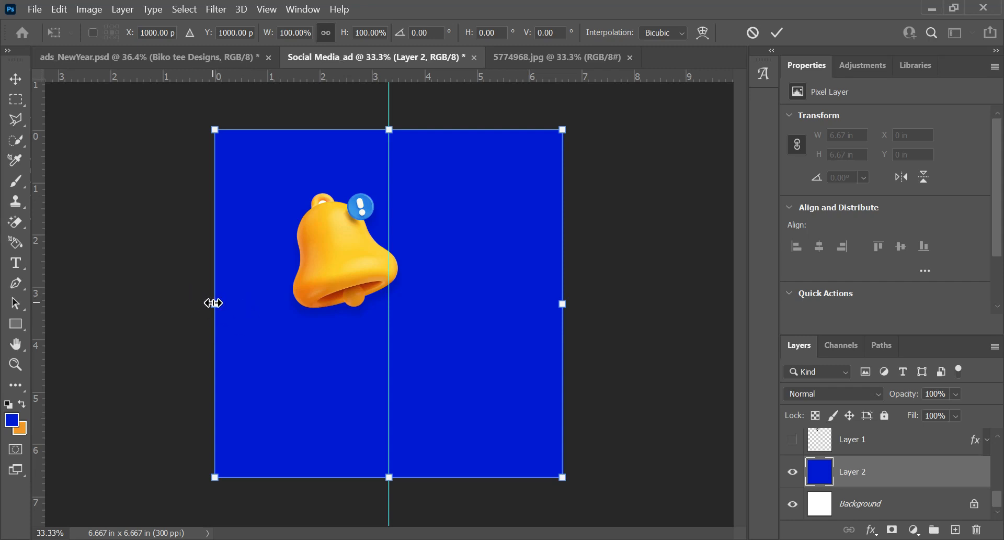
drag(213, 303, 278, 300)
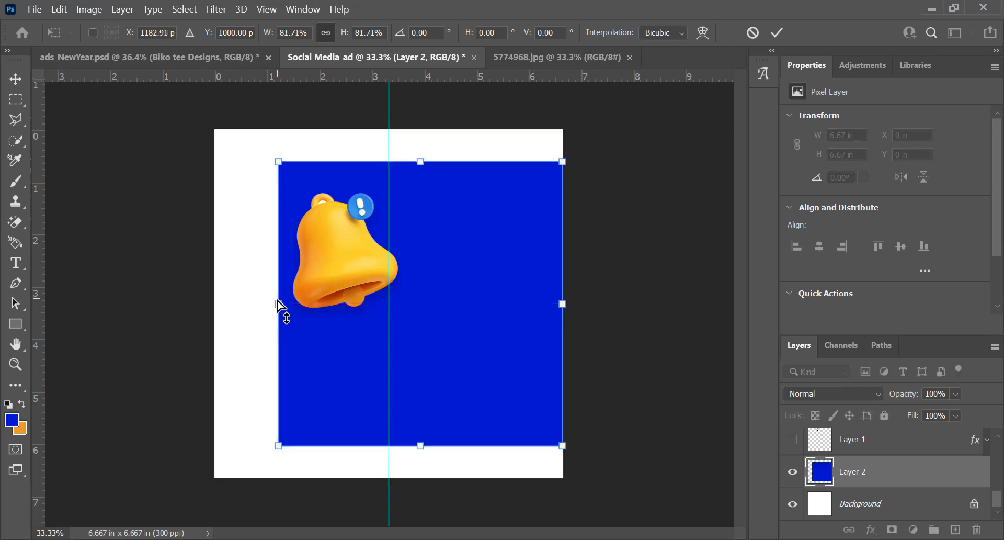
key(ctrl+z)
drag(215, 306, 382, 305)
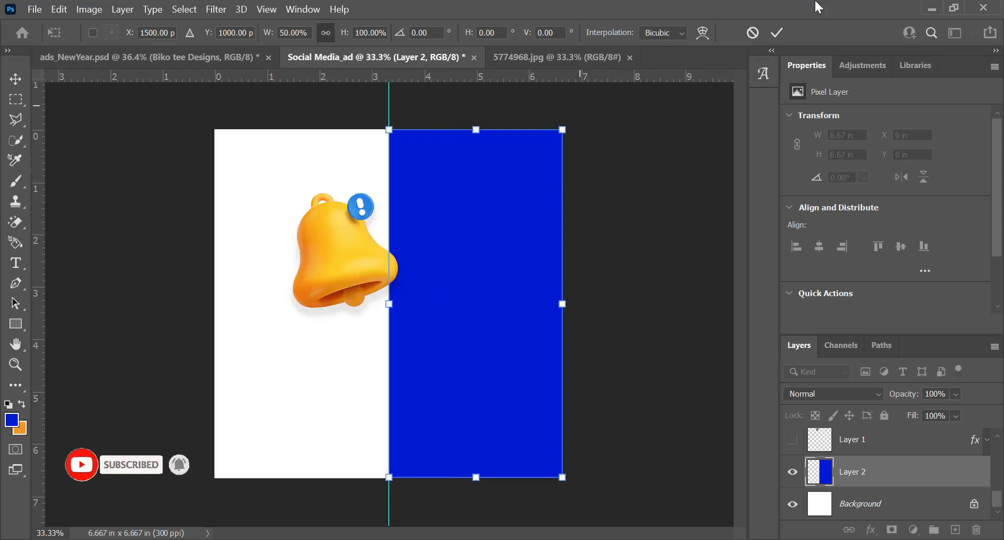
click(777, 34)
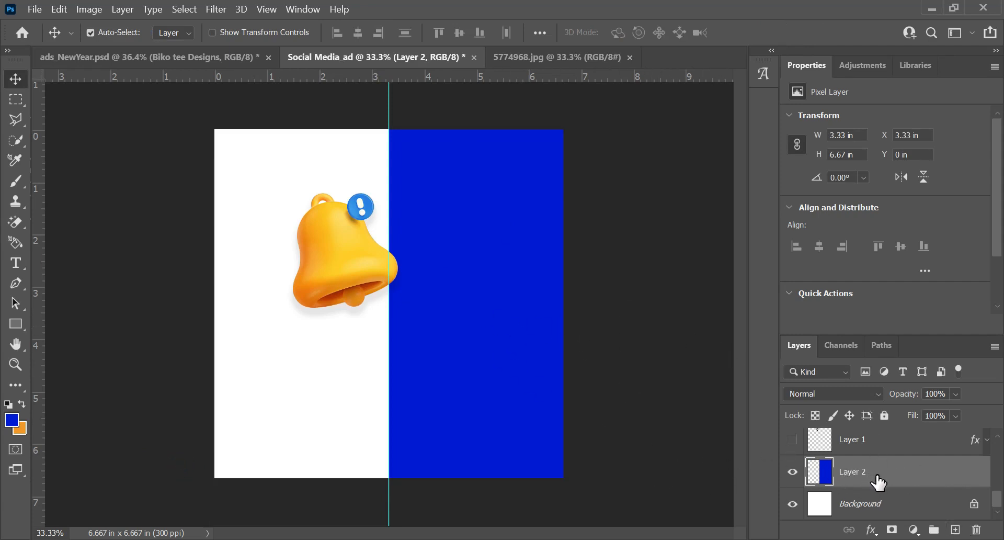
Step: Switch to the pattern image 5774968.jpg and convert it to grayscale tones with the Black & White adjustment
click(529, 57)
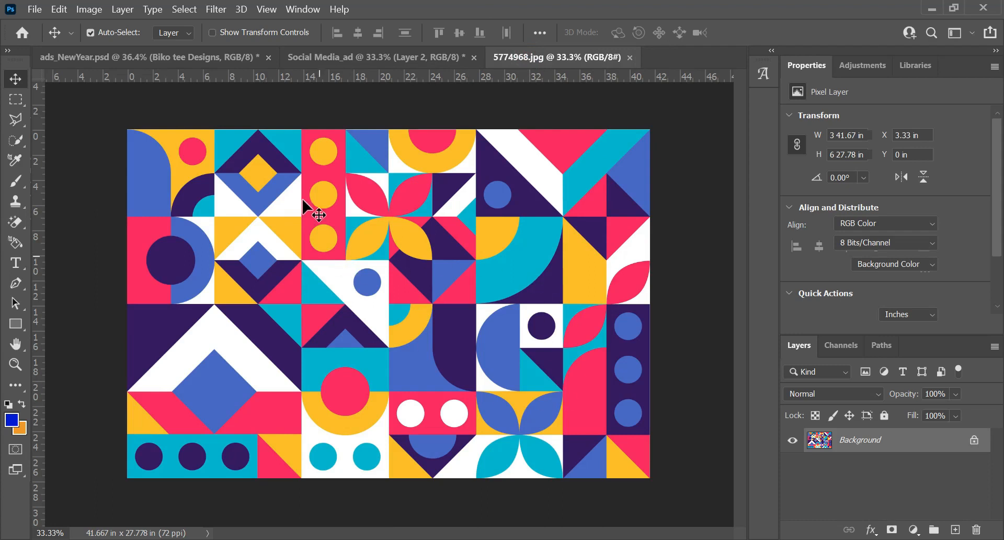
click(480, 150)
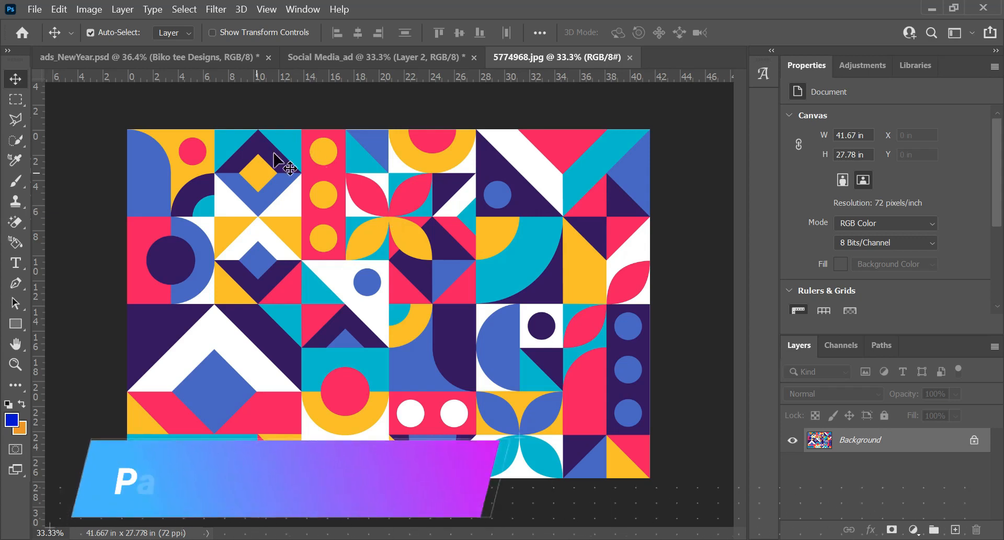
click(100, 10)
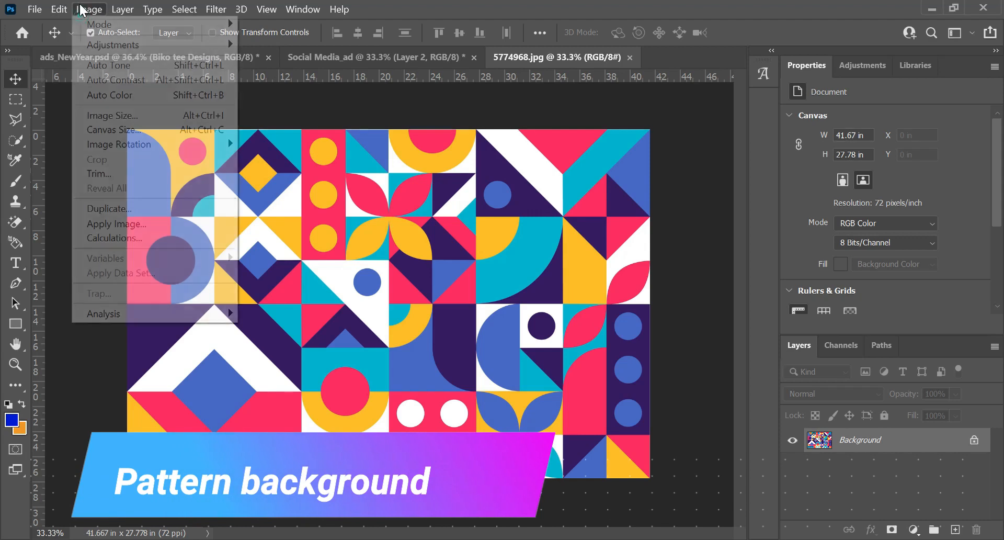
mouse_move(142, 44)
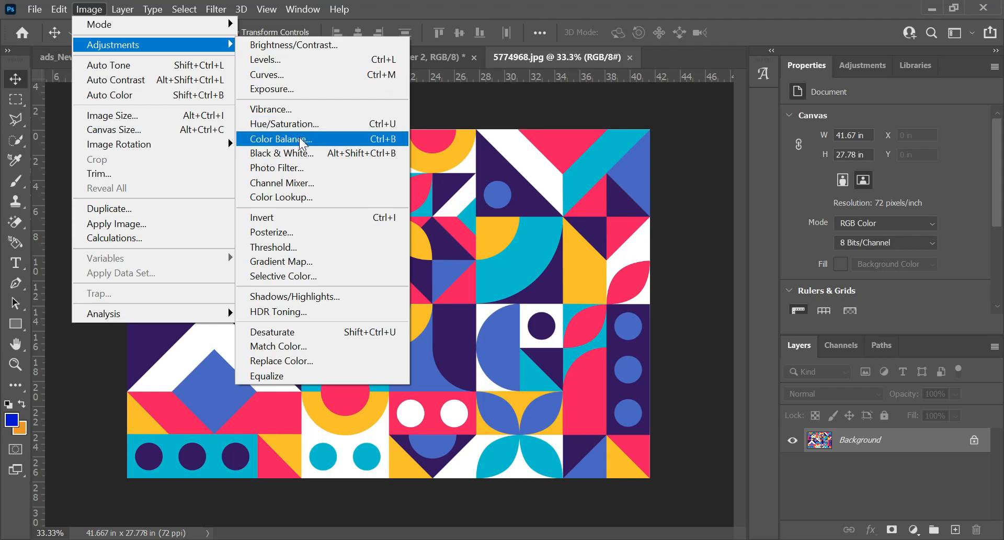
click(299, 153)
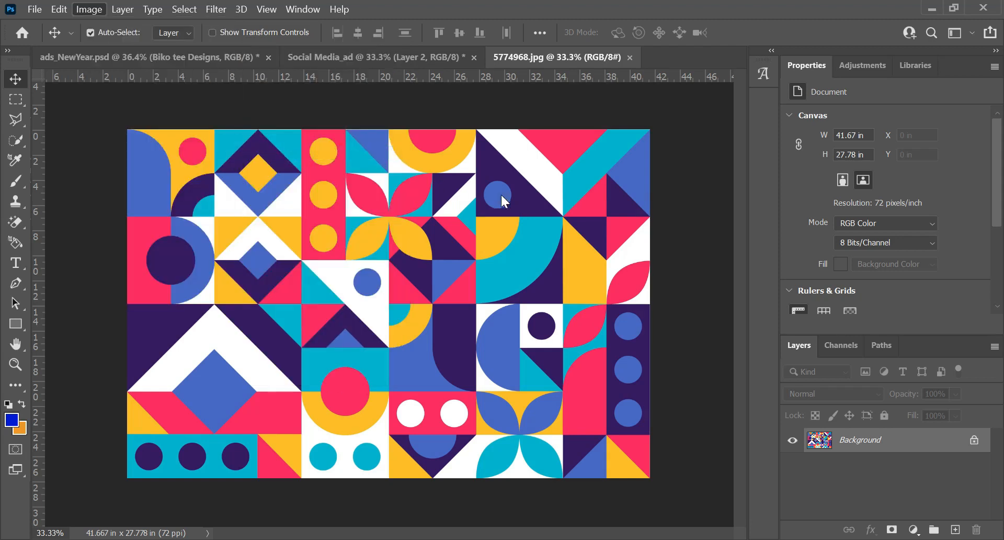
click(617, 55)
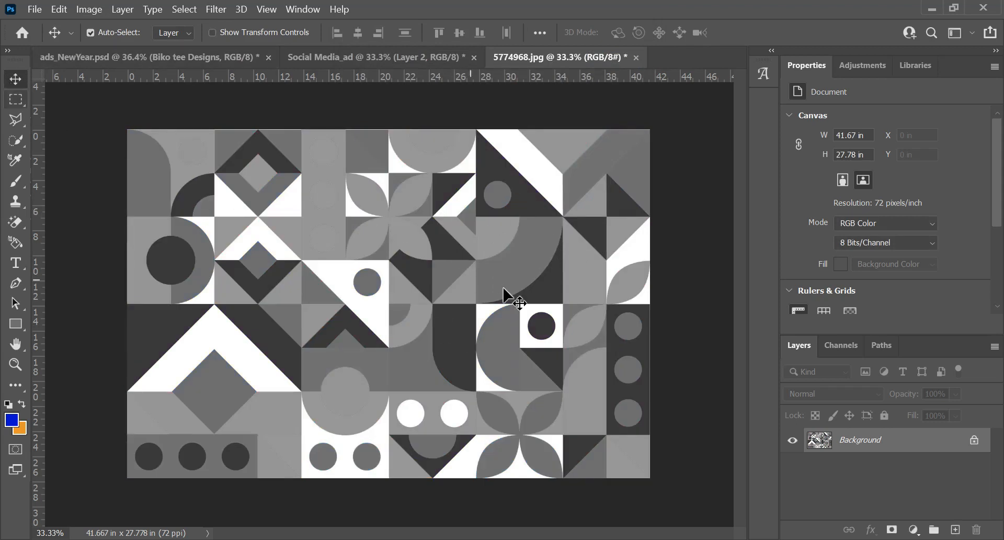
Step: Copy the grayscale pattern into the Social Media_ad document above the blue layer and align it with the canvas's top-left corner
drag(473, 218, 387, 62)
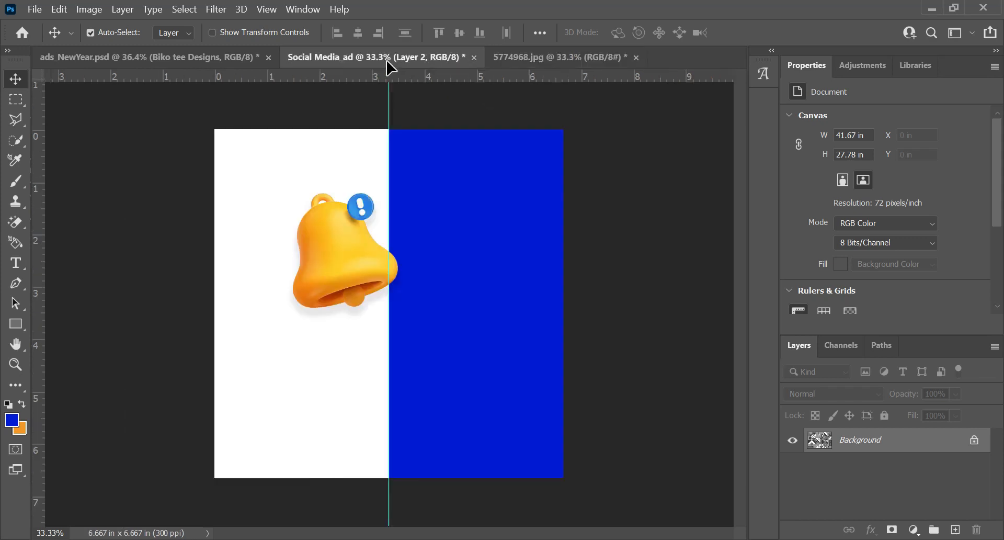
drag(375, 170, 390, 291)
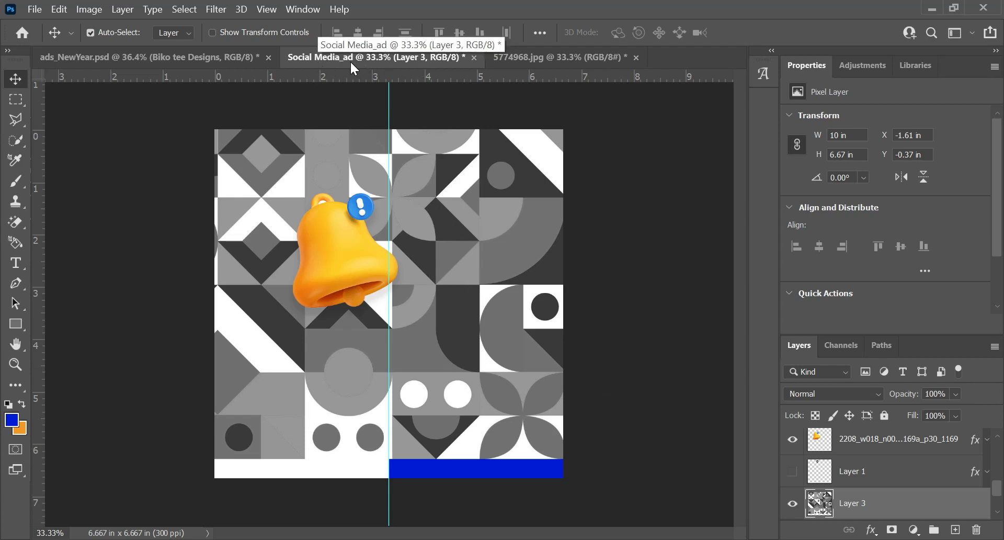
drag(466, 238, 442, 268)
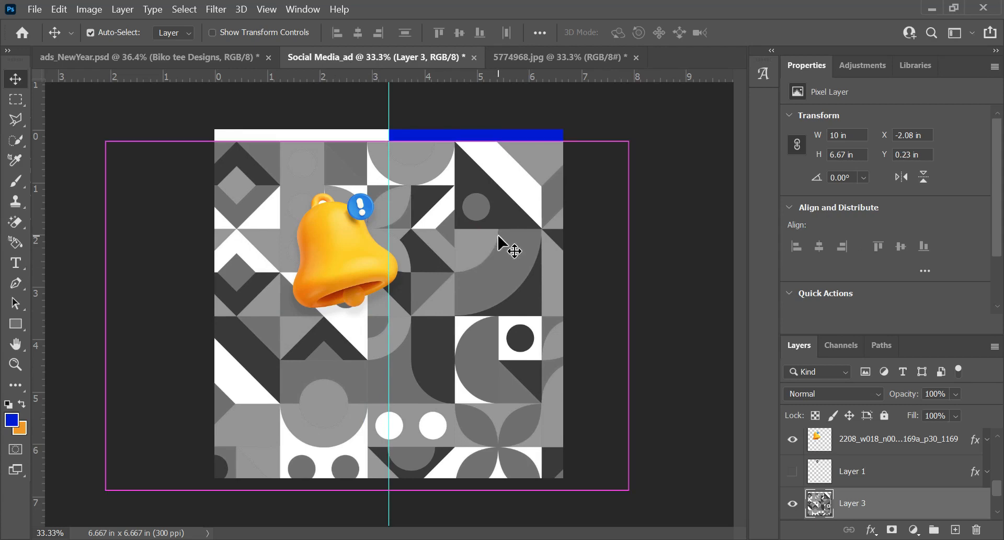
Step: Scale the pattern layer proportionally to 38.20%, keeping it anchored at the canvas's top-left corner
key(ctrl+t)
key(ctrl+minus)
drag(557, 434, 343, 291)
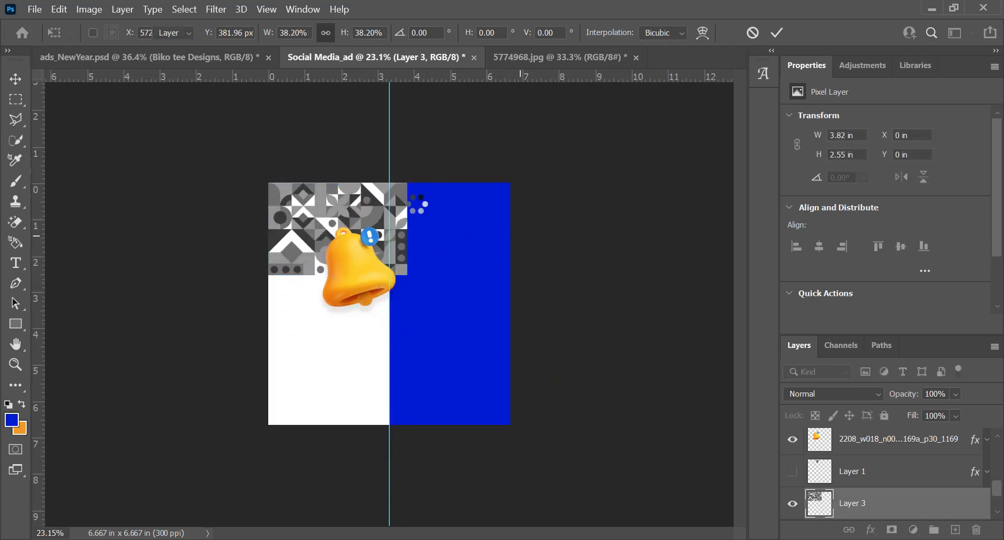
key(Return)
Step: Duplicate the pattern and place the copy flush against the original's right side, completing a row across the canvas top
drag(304, 206, 444, 238)
scroll(395, 270, up, 5)
scroll(450, 147, down, 1)
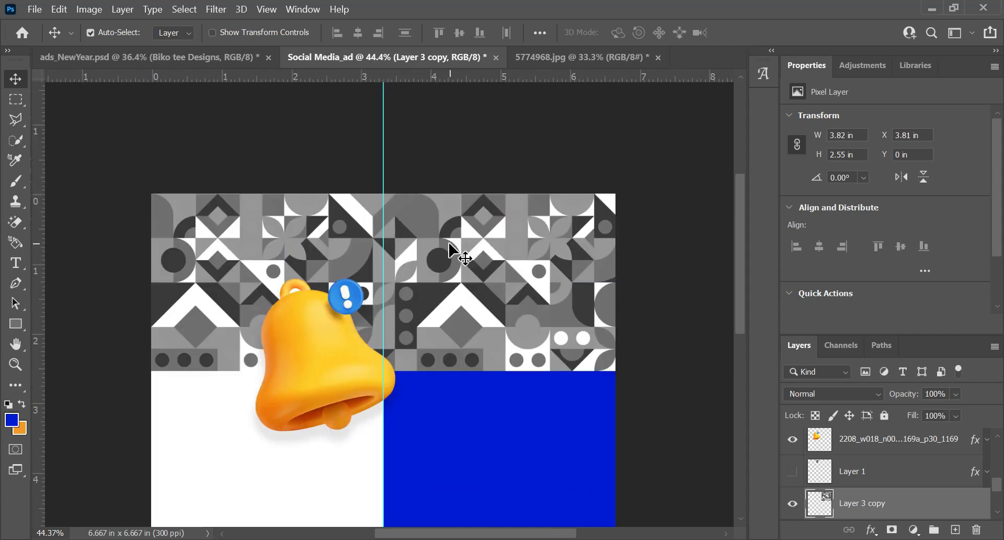
scroll(454, 232, up, 5)
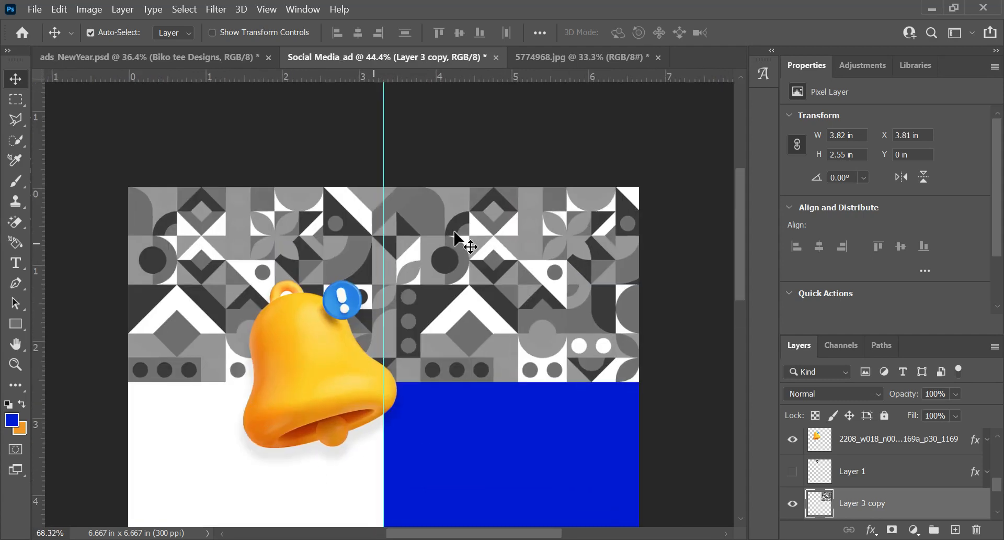
scroll(460, 236, up, 2)
scroll(482, 253, down, 5)
Step: Group the two pattern layers and move the group below the blue Layer 2 in the layer stack
scroll(868, 502, down, 1)
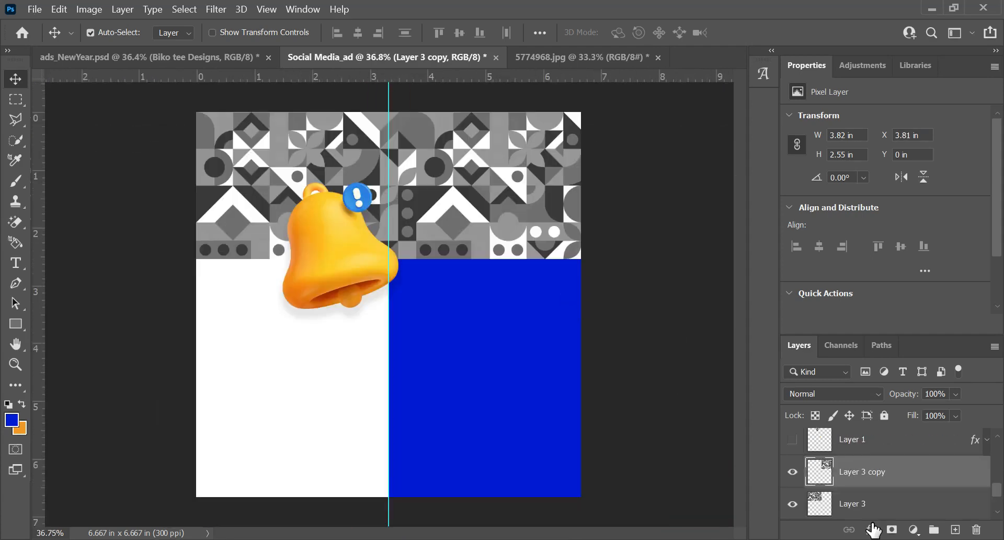
ctrl+click(908, 503)
key(ctrl+g)
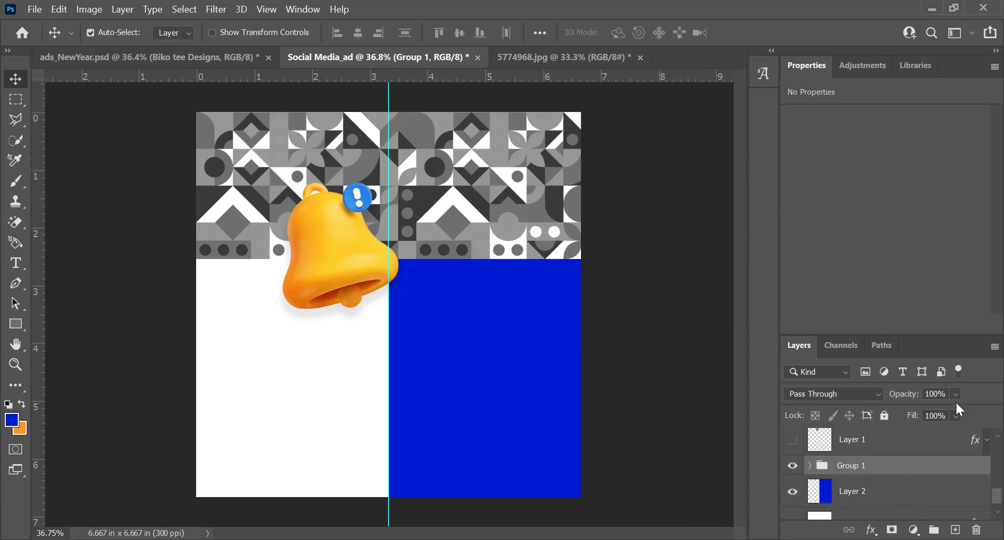
drag(921, 473, 901, 506)
scroll(368, 273, down, 1)
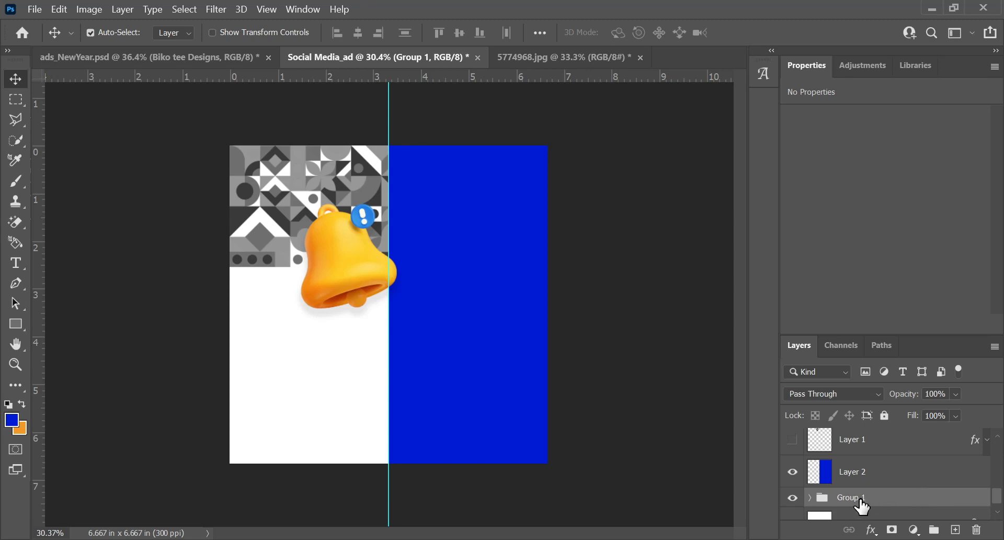
Step: Turn off Auto-Select and duplicate the pattern group, placing the copy as a second row directly beneath the first
click(89, 32)
drag(264, 215, 271, 338)
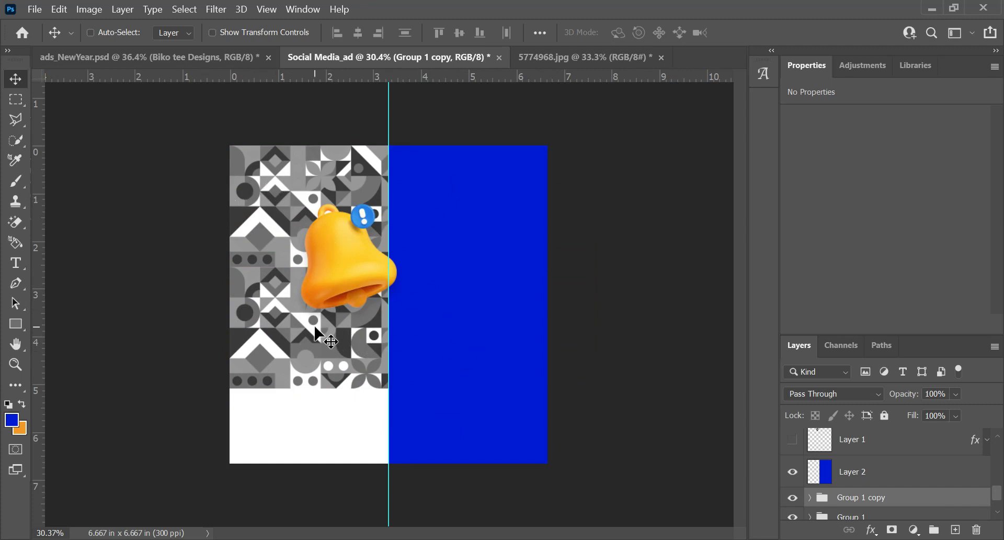
scroll(282, 345, up, 5)
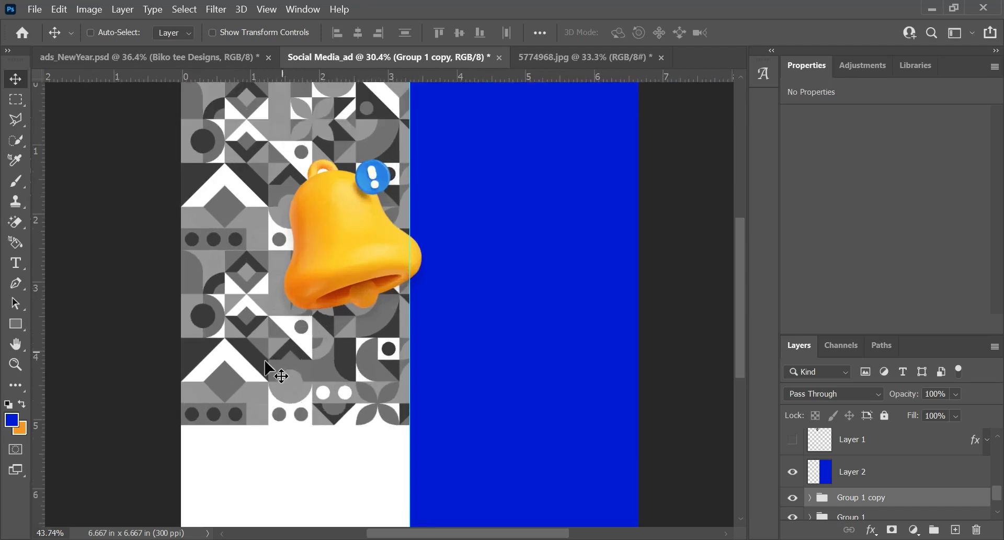
scroll(230, 261, up, 3)
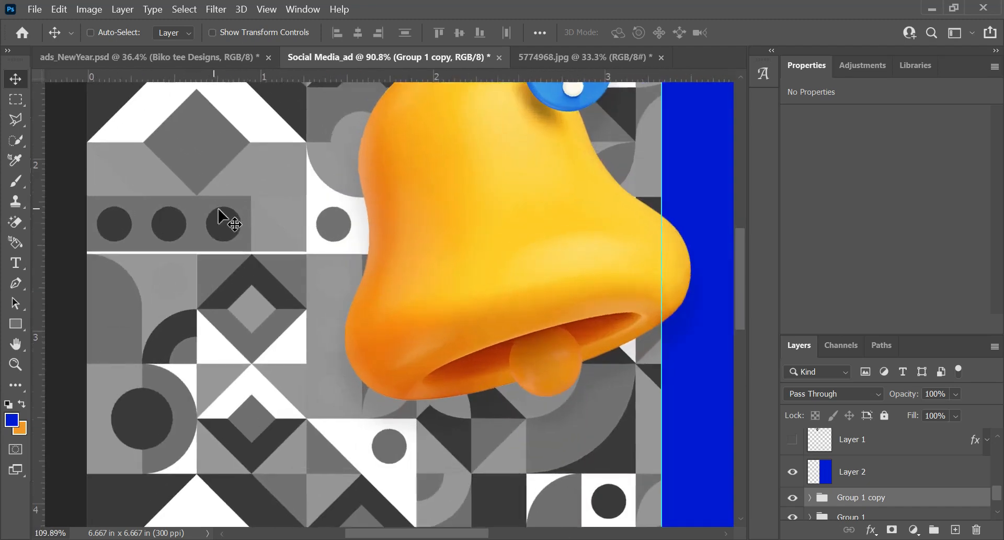
Step: Duplicate the pattern group and place the copy as a third row, covering the remaining white area at the canvas's lower edge
scroll(218, 253, down, 5)
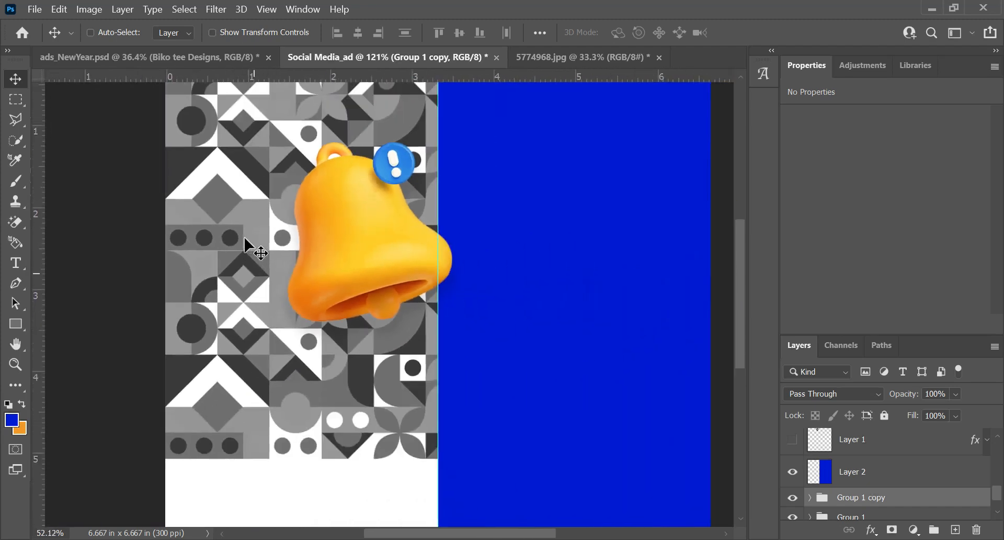
scroll(244, 245, down, 3)
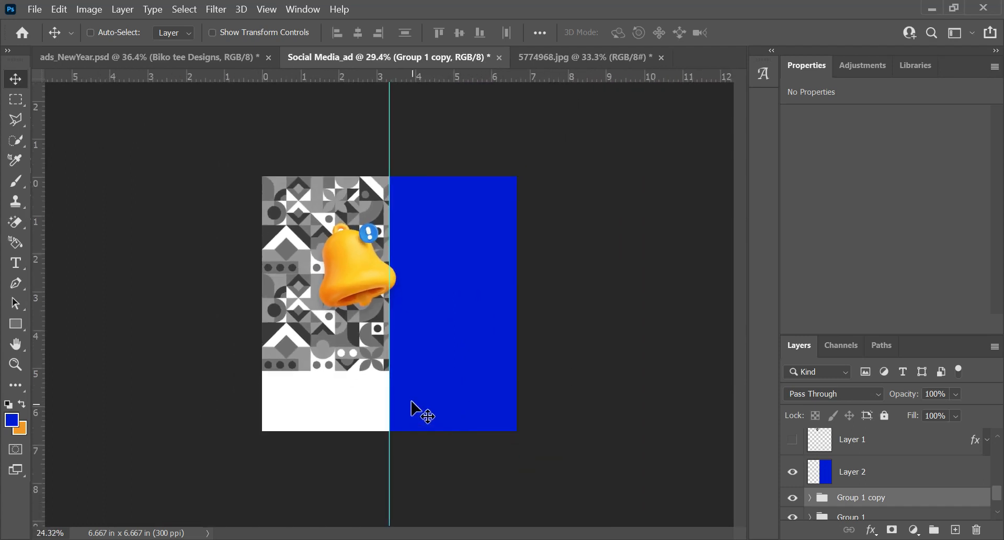
scroll(474, 386, up, 1)
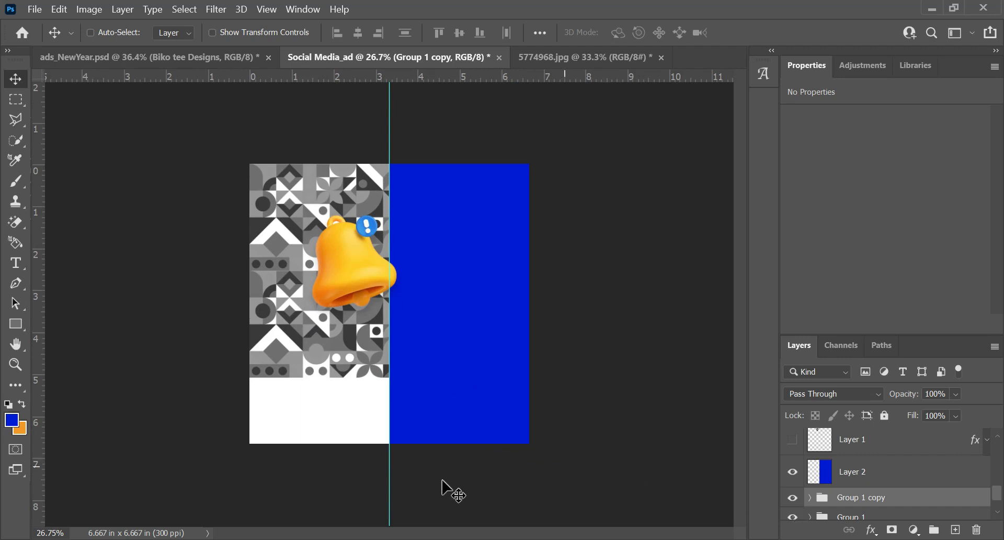
drag(302, 348, 292, 449)
scroll(284, 401, up, 9)
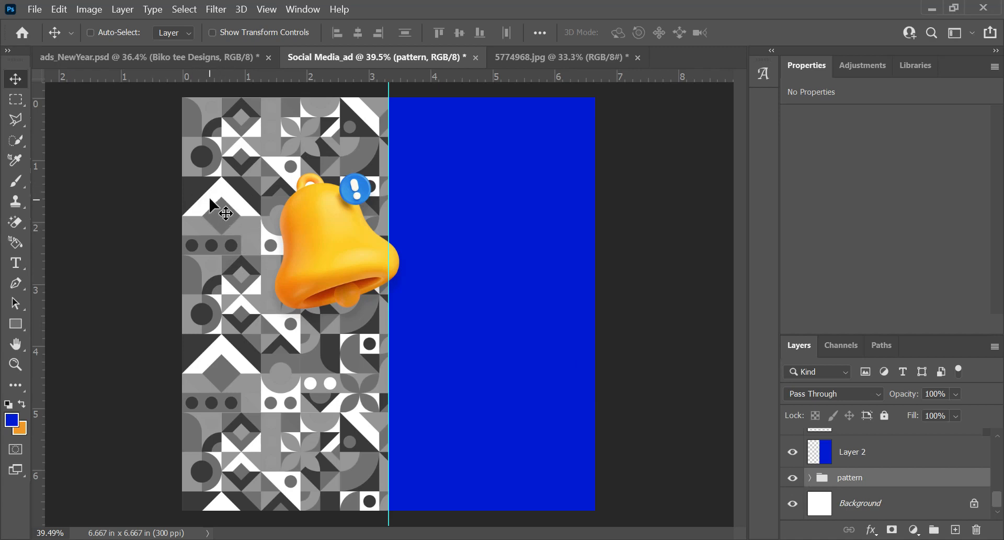
Step: Draw a 1104 × 1104 px blue square and move it behind the bell so it straddles the vertical guide
drag(268, 216, 392, 303)
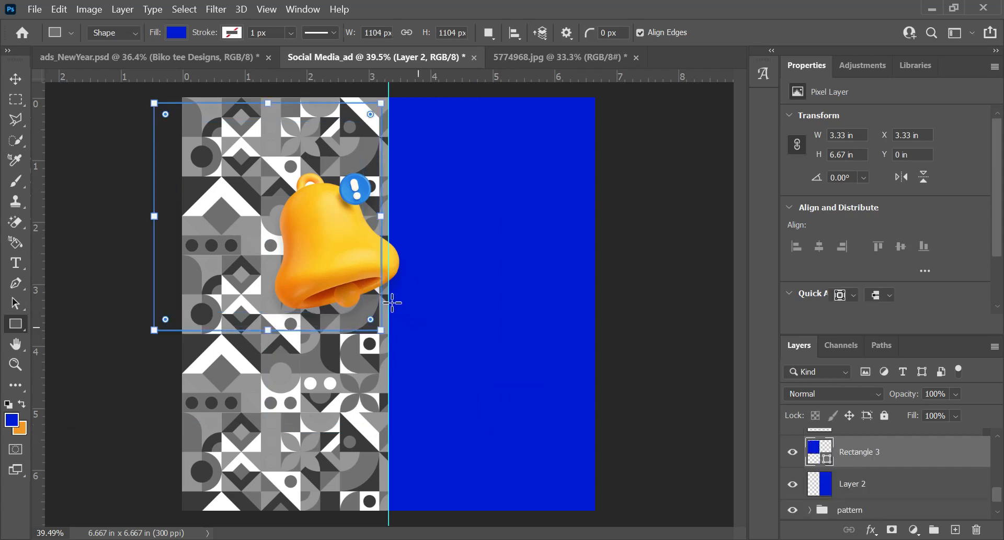
key(v)
drag(264, 201, 392, 347)
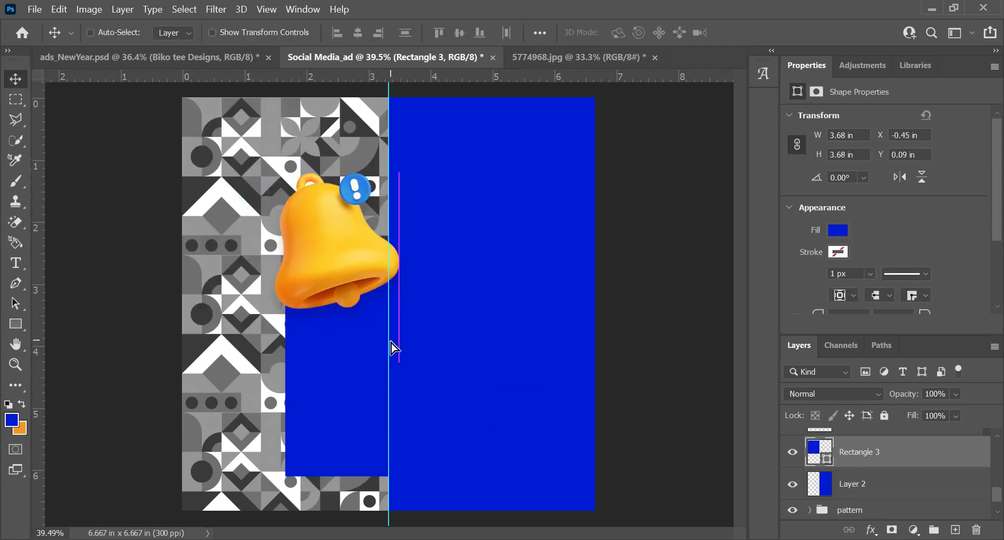
Step: Change the square's fill colour to white (ffffff)
double_click(814, 456)
drag(650, 212, 519, 111)
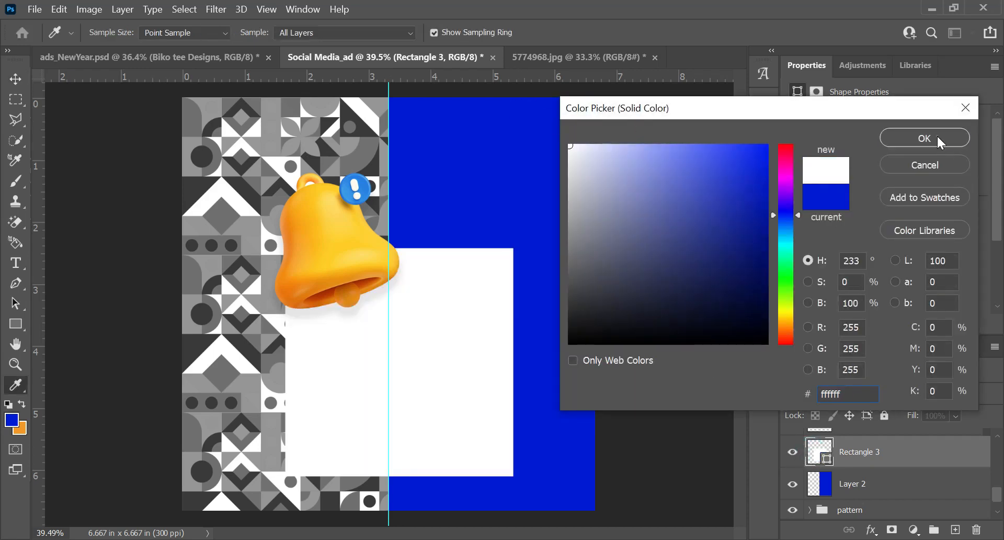
click(937, 135)
Step: Move the white square up onto the vertical guide and enlarge it proportionally to about 3.77 × 3.77 in
drag(426, 361, 414, 292)
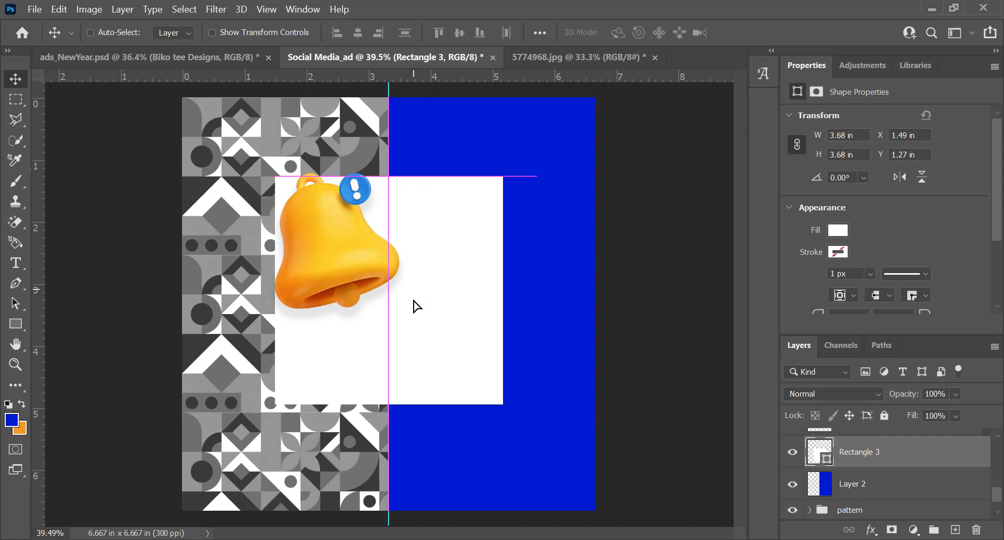
key(ctrl)
key(ctrl+t)
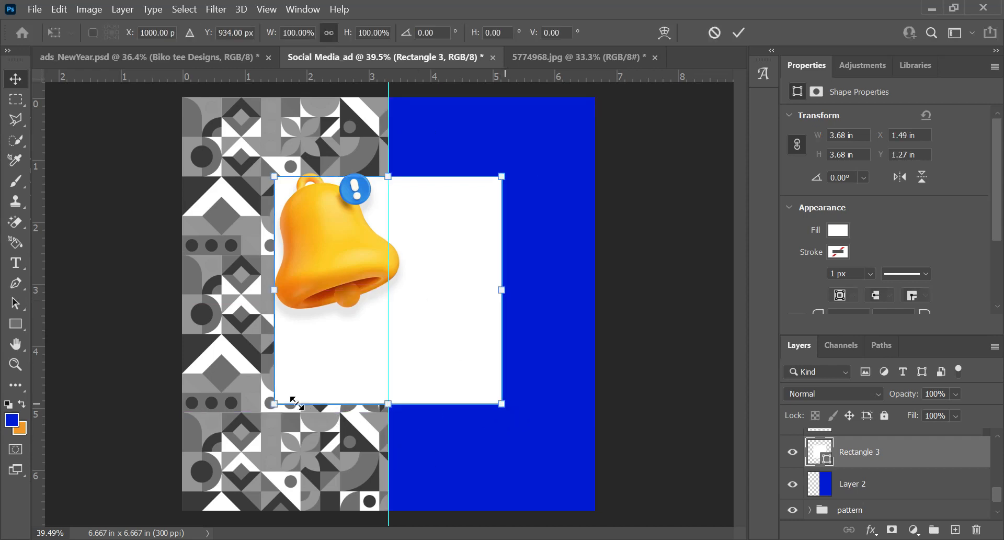
drag(273, 404, 271, 407)
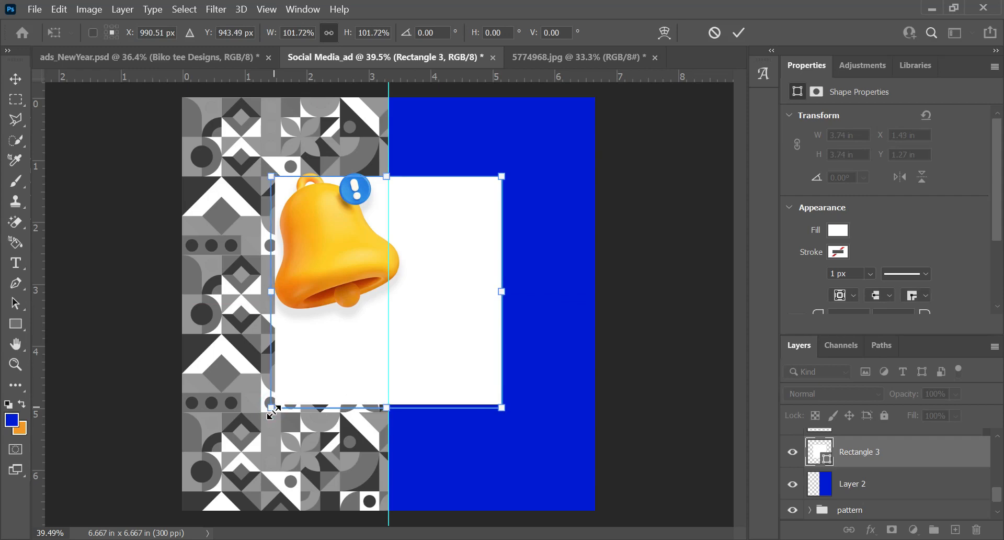
drag(503, 411, 506, 413)
key(Return)
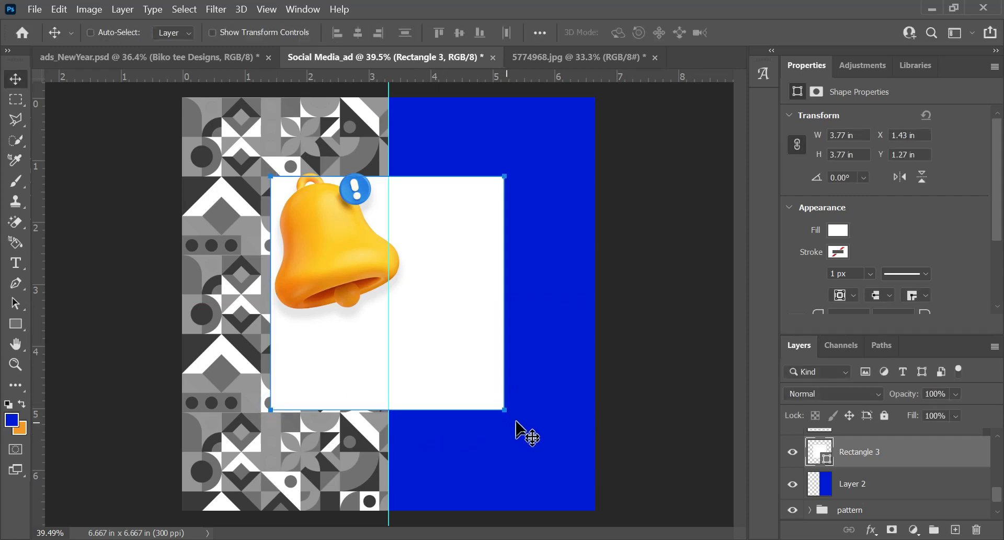
Step: Centre the white square horizontally and vertically on the whole canvas, then clear the selection
key(ctrl+a)
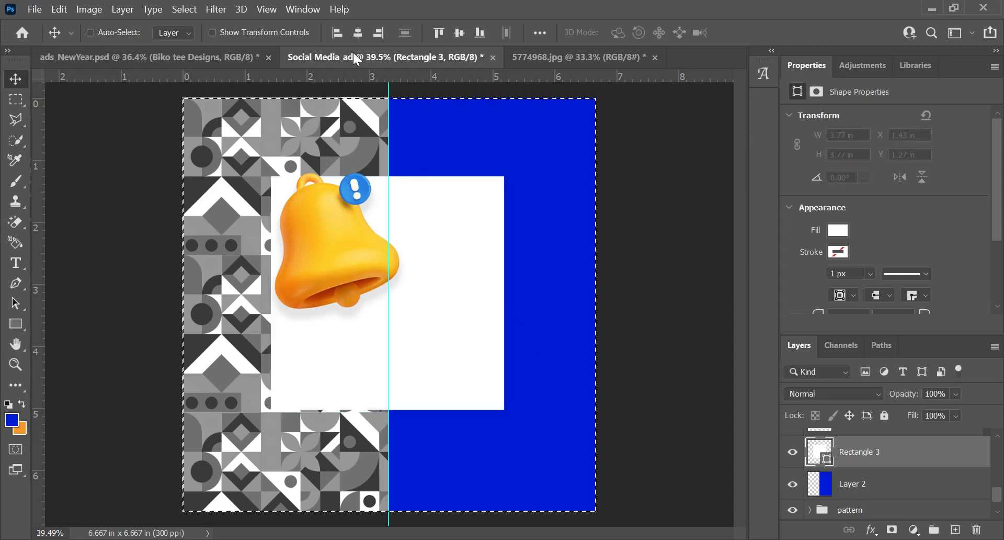
click(358, 32)
click(462, 32)
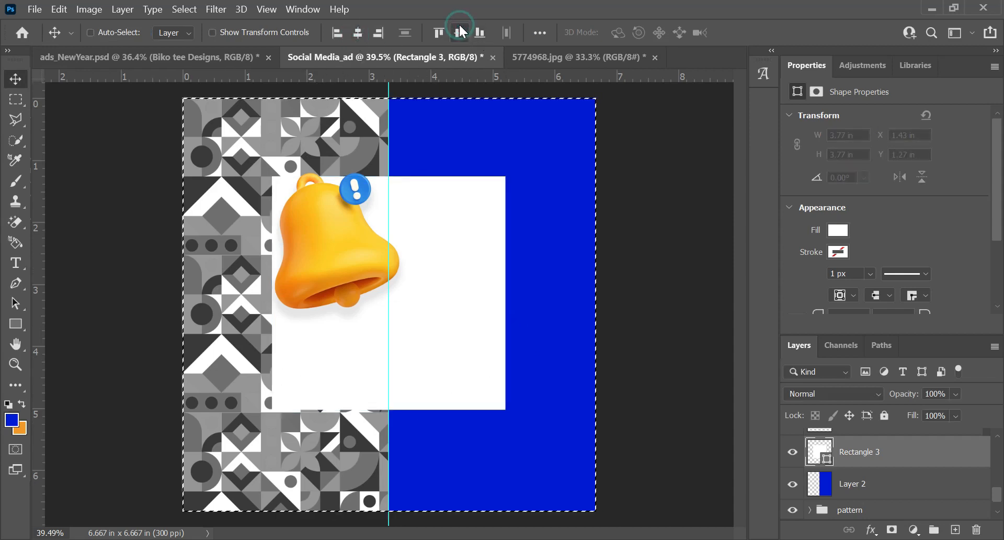
key(ctrl+d)
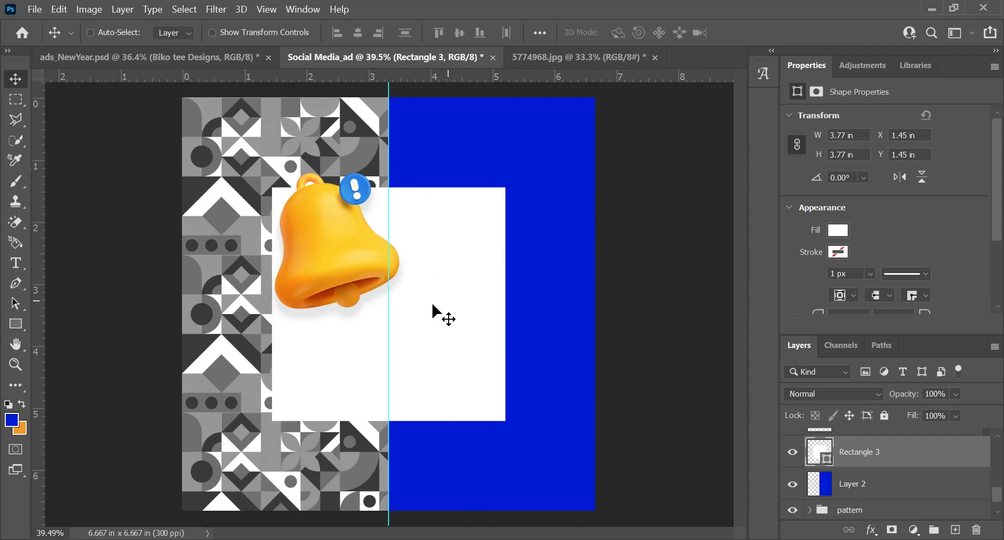
double_click(813, 460)
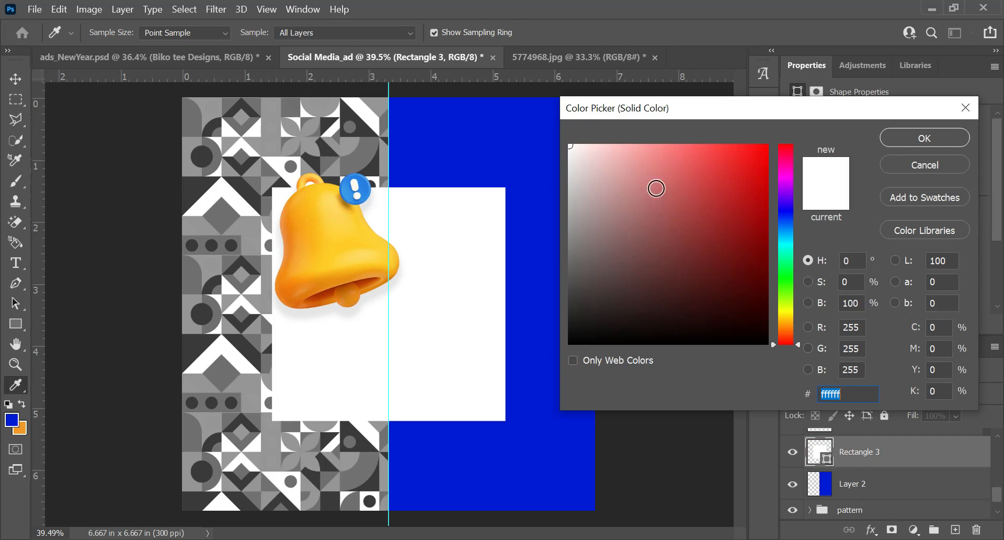
click(966, 108)
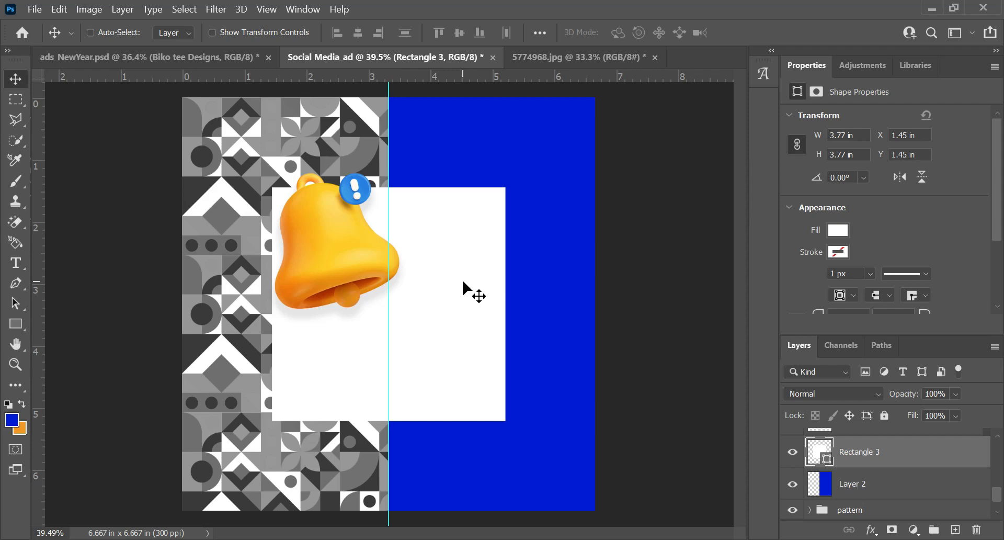
scroll(453, 174, up, 2)
scroll(445, 261, down, 2)
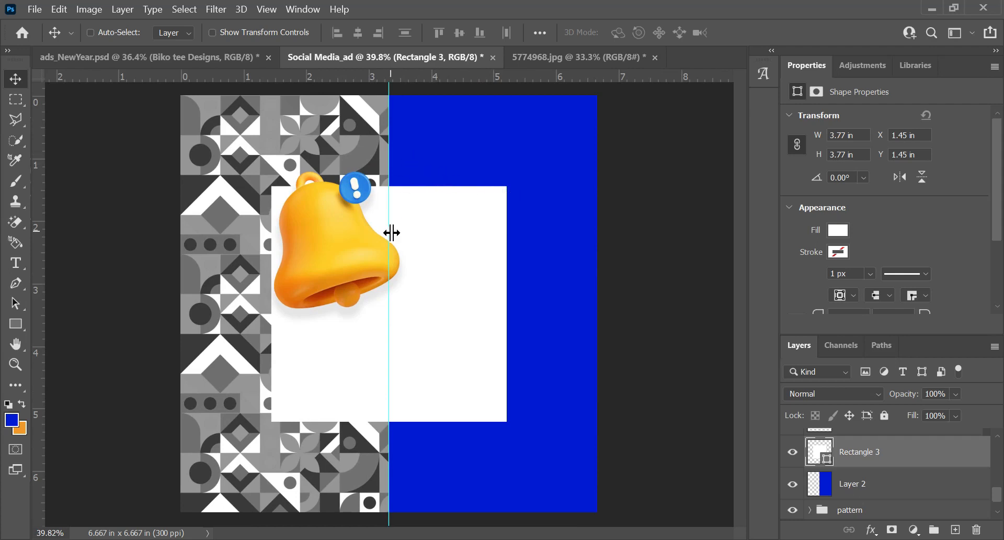
Step: Round all four corners of the white square with a 41 px radius
scroll(946, 244, down, 3)
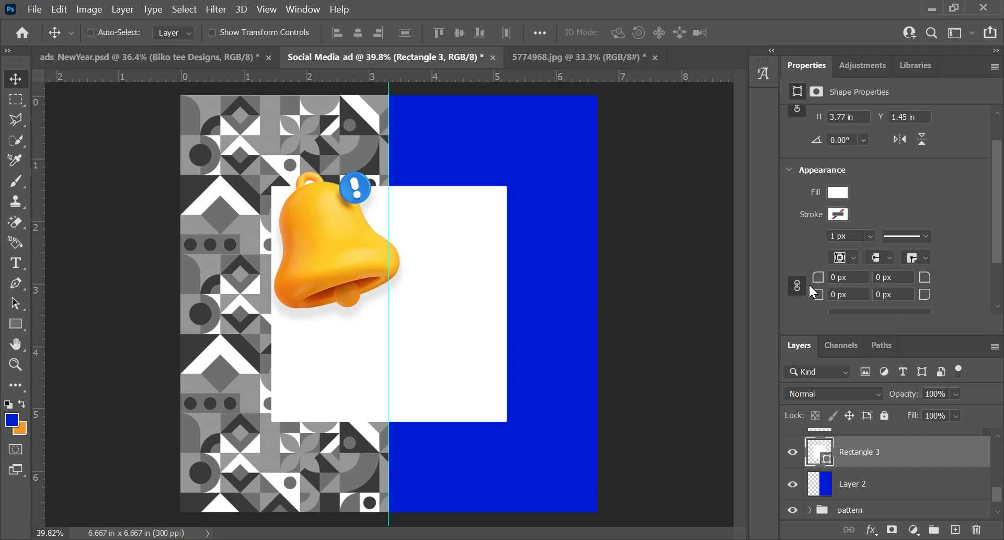
click(832, 278)
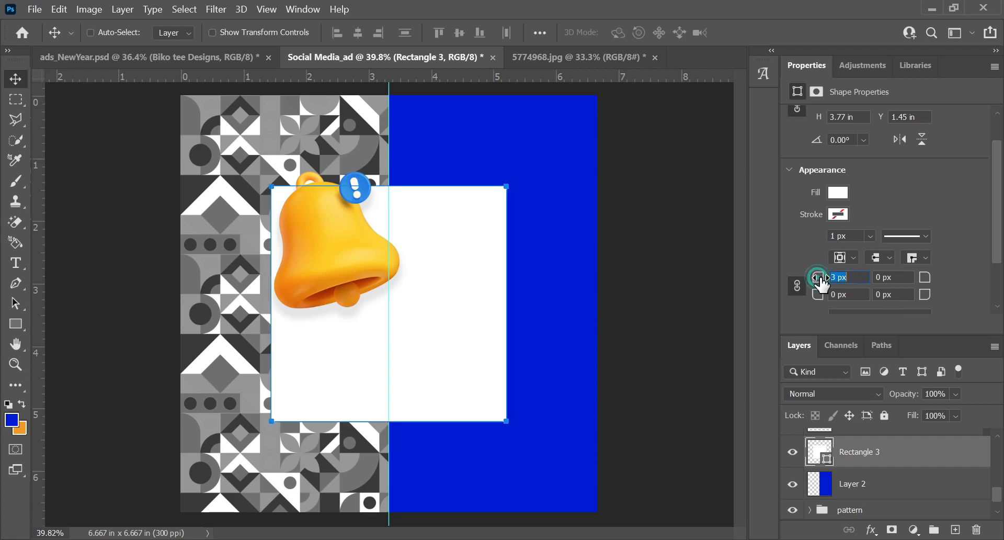
text(41)
key(Return)
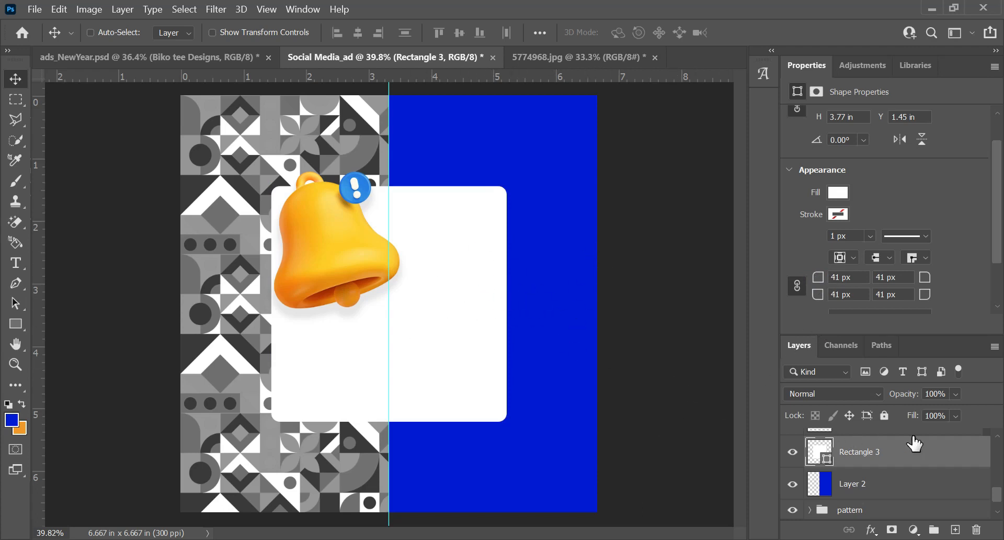
Step: Add a black Multiply drop shadow to the white square: opacity 31%, angle 90°, distance 0 px, spread 21%, size 49 px
double_click(947, 456)
drag(555, 148, 734, 64)
click(546, 356)
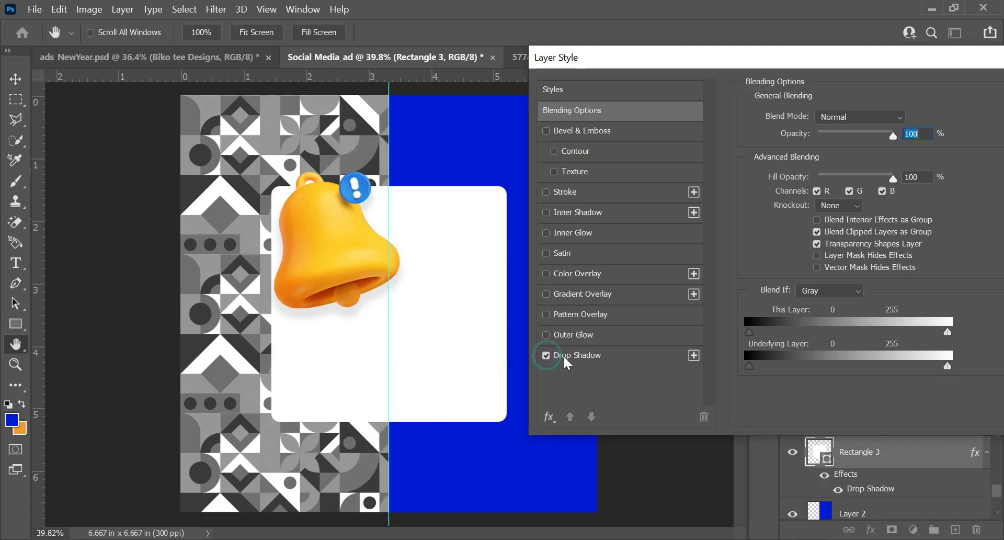
click(559, 356)
drag(813, 187, 826, 219)
drag(864, 52, 576, 94)
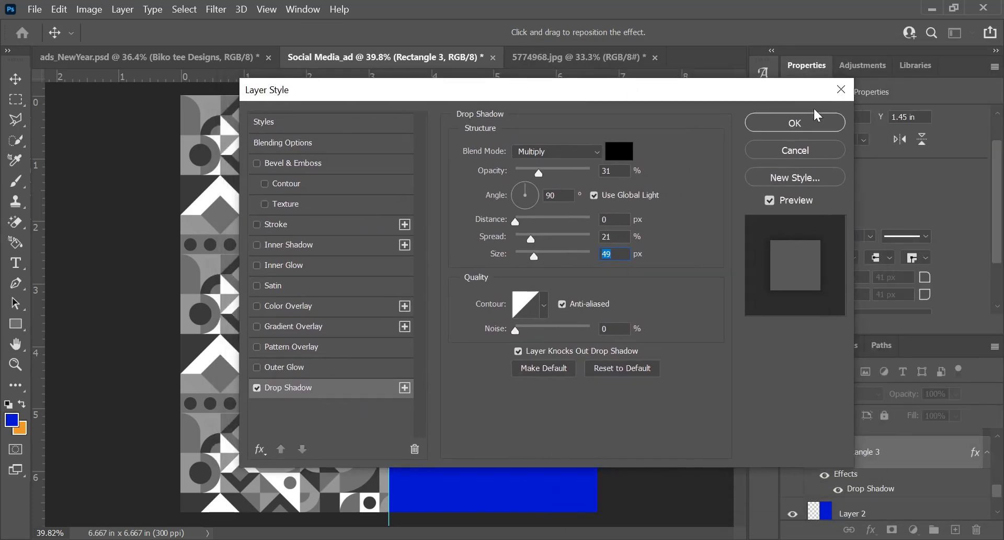
click(806, 128)
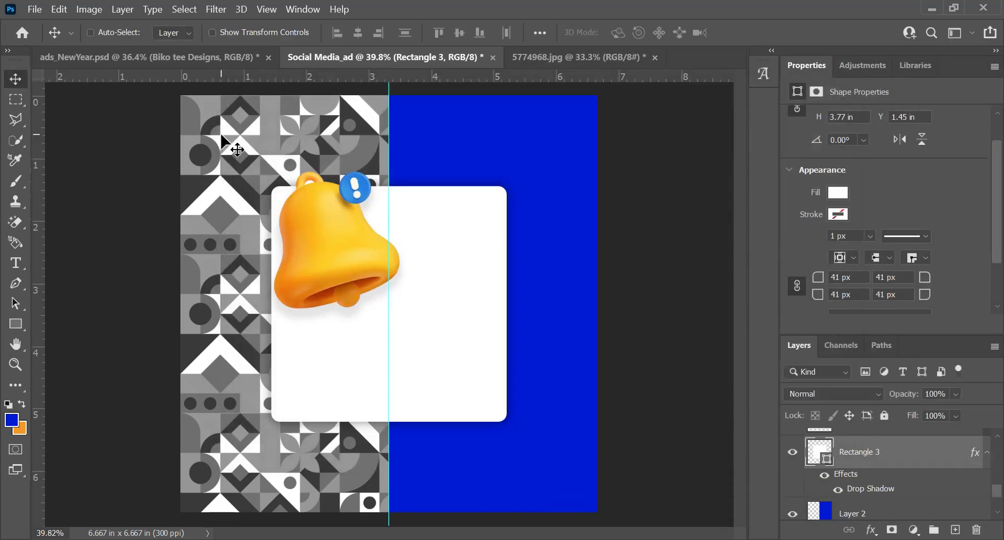
Step: Reduce the pattern group's fill to 3% and lock the group
click(987, 452)
scroll(888, 507, down, 1)
click(900, 482)
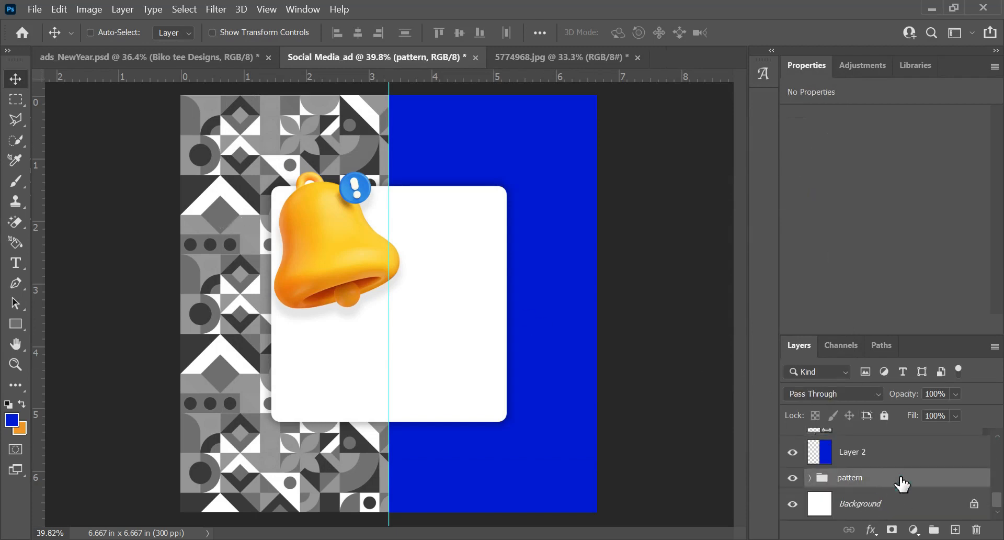
click(955, 416)
drag(943, 436, 913, 436)
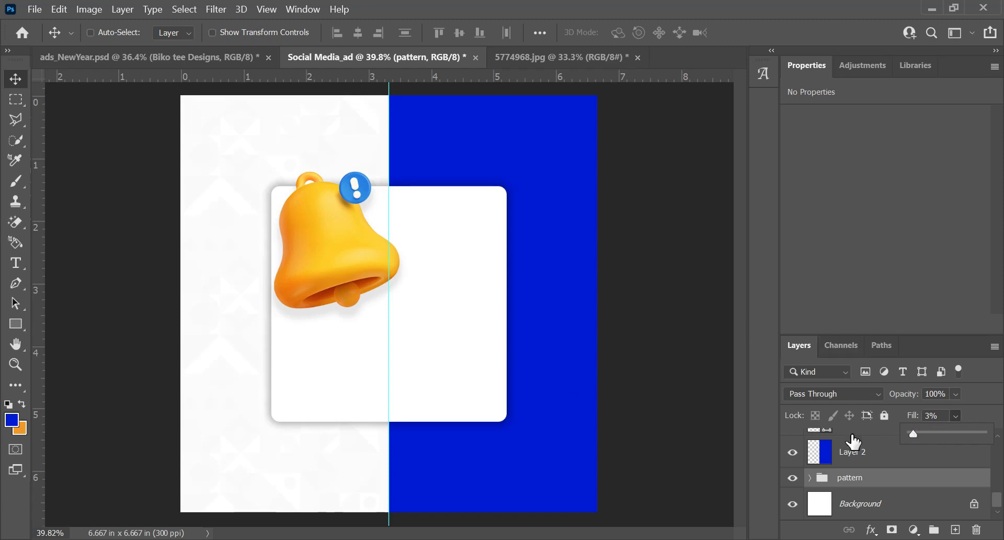
click(904, 477)
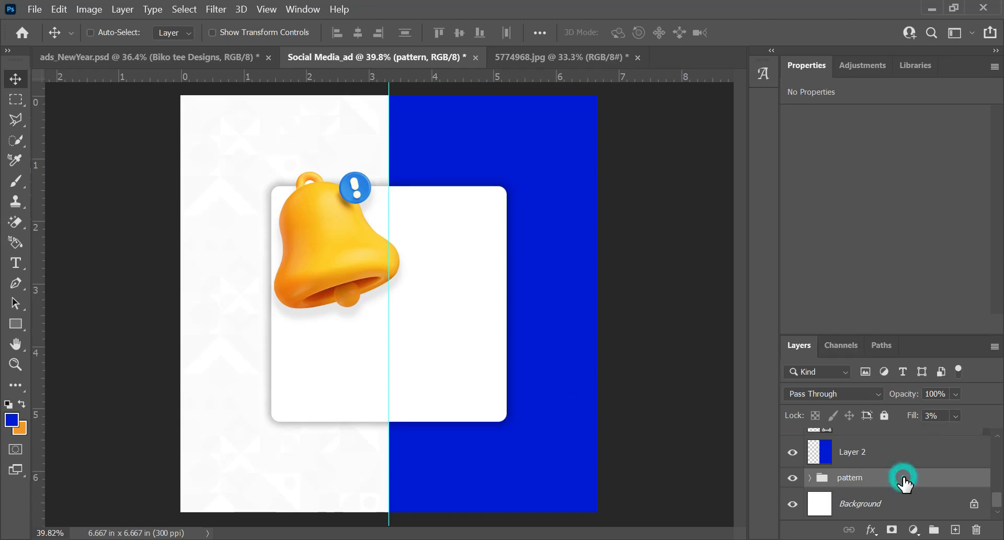
click(885, 417)
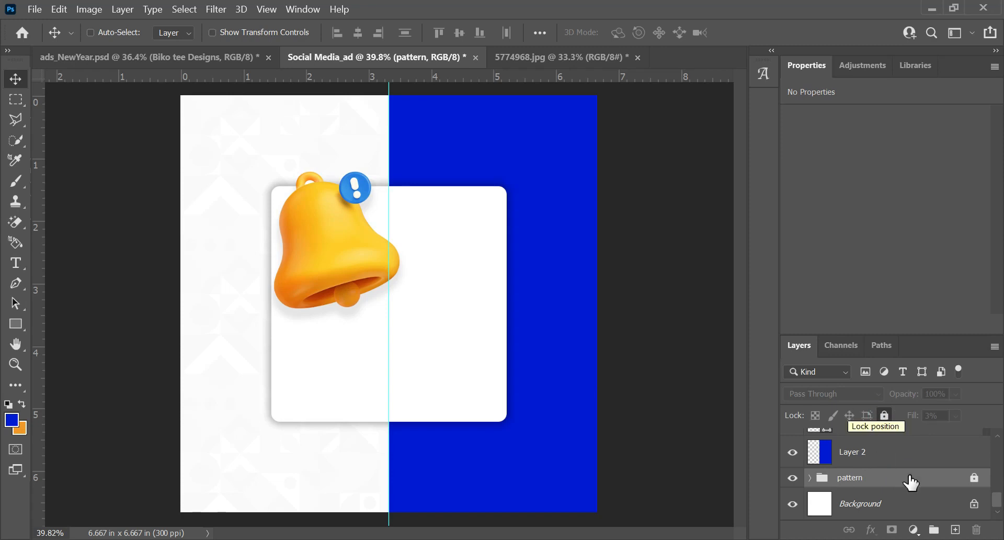
Step: Turn on Auto-Select and move the bell so it overlaps the white square's upper-left corner, at about X 1.33 in, Y 0.82 in
click(330, 242)
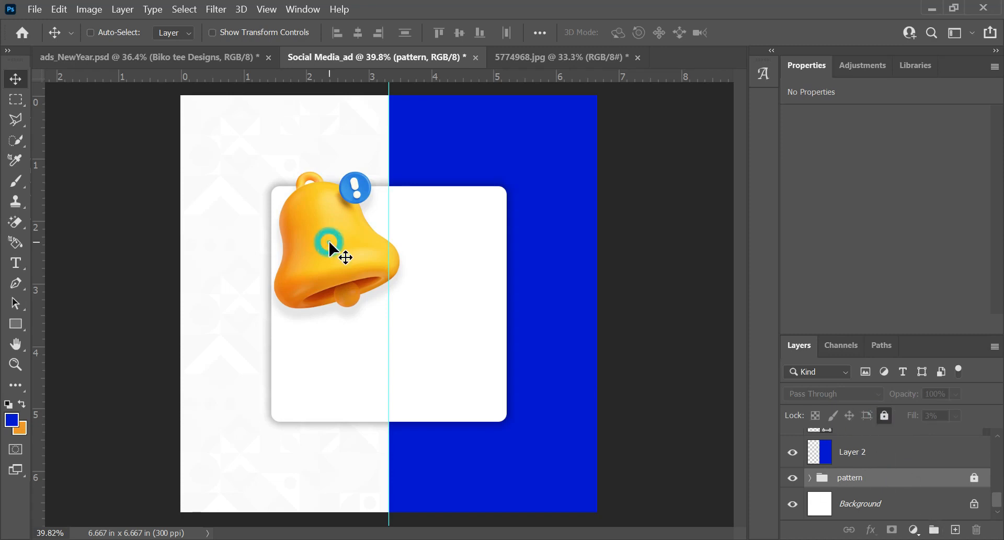
click(90, 33)
click(331, 256)
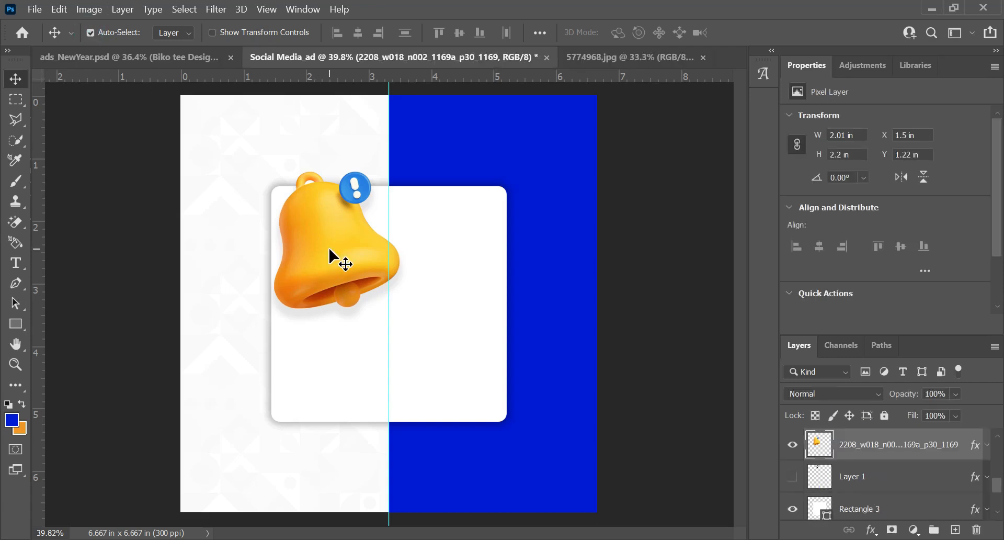
drag(337, 253, 328, 228)
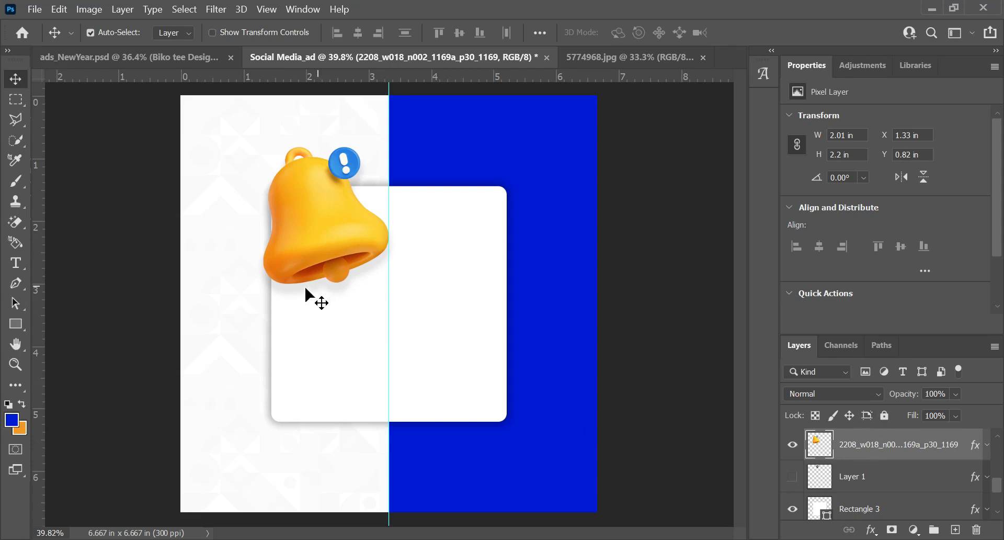
Step: Check the Drop Shadow settings in the bell layer's layer style without changing them
double_click(909, 437)
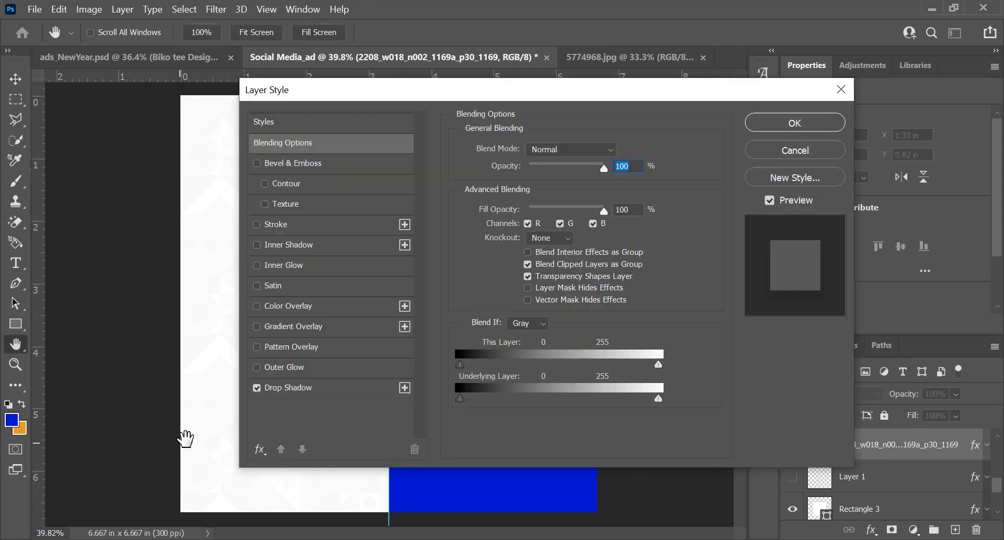
click(295, 390)
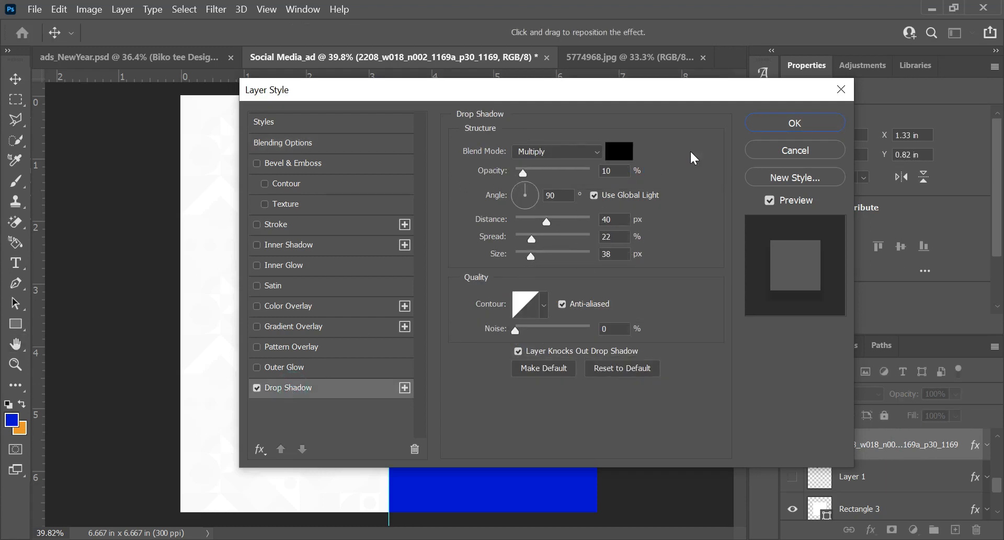
click(795, 124)
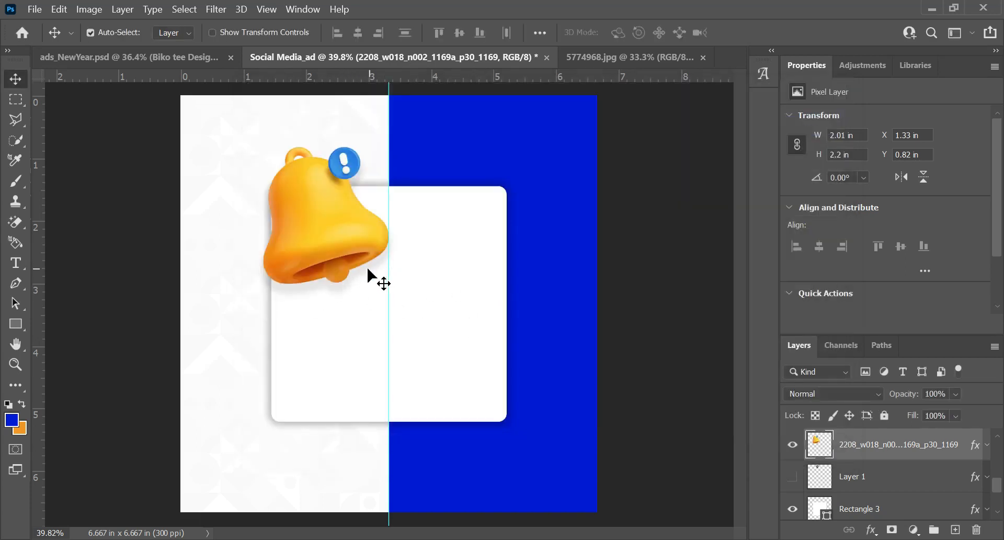
double_click(902, 444)
key(Return)
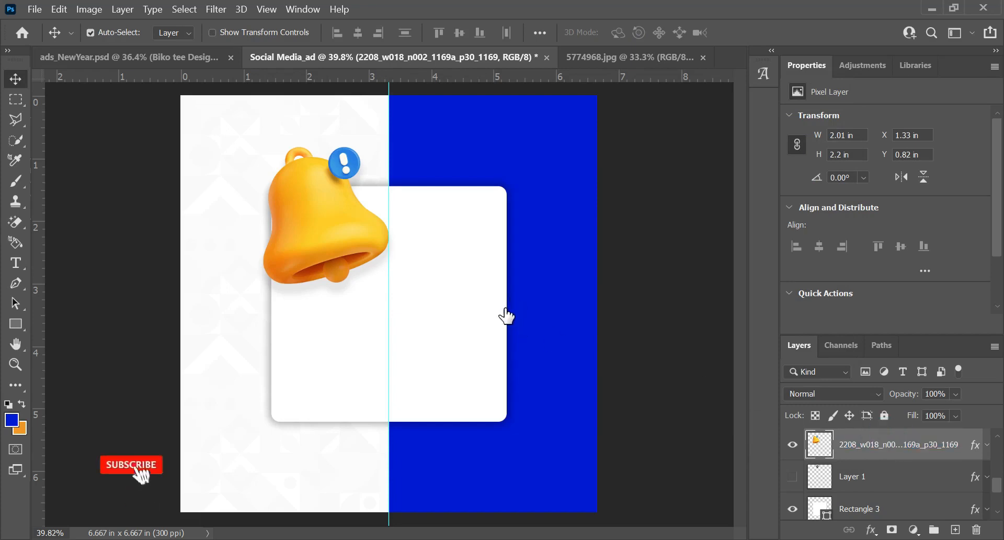
double_click(903, 437)
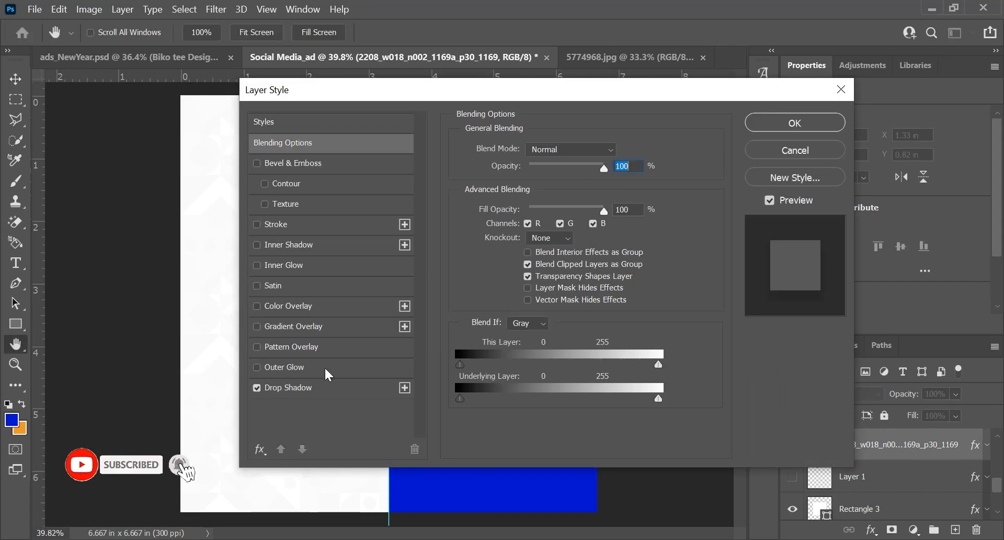
click(293, 387)
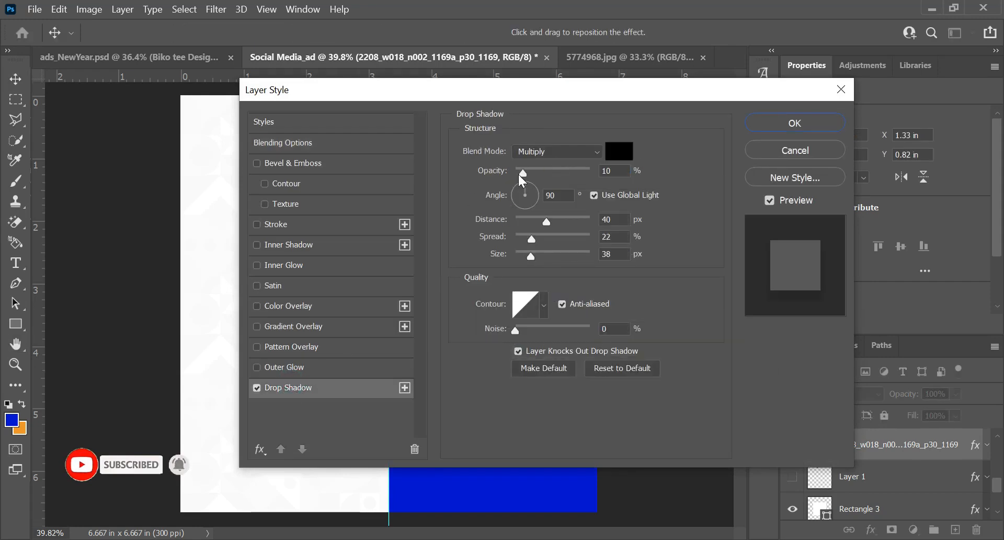
click(835, 152)
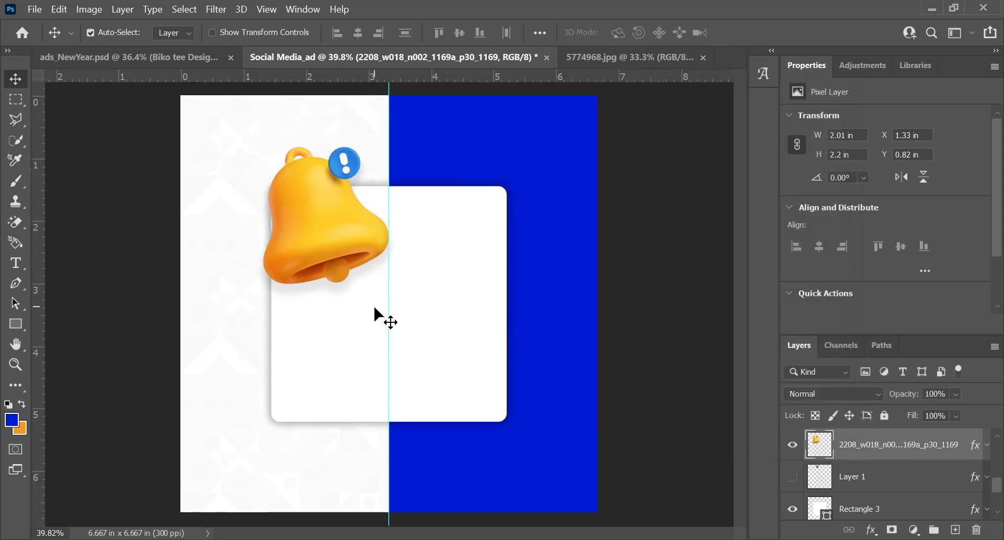
Step: Show the hidden "Opened" text layer and move the heading to the middle of the white card
scroll(864, 478, up, 1)
scroll(865, 479, up, 1)
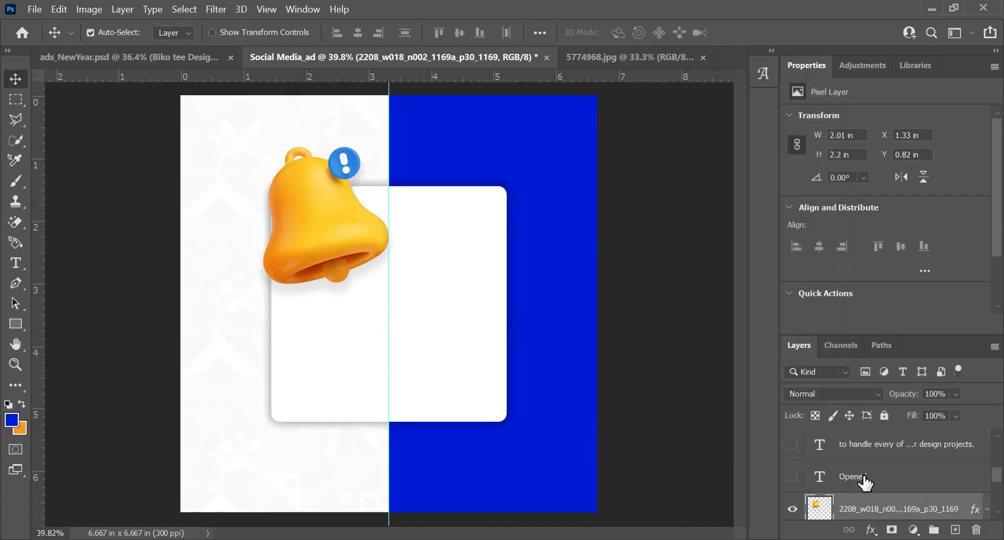
click(793, 476)
drag(360, 329, 391, 306)
Step: Shift the bell further over the card's upper-left corner and scale it down to about 1.72 × 1.88 in
drag(323, 220, 297, 219)
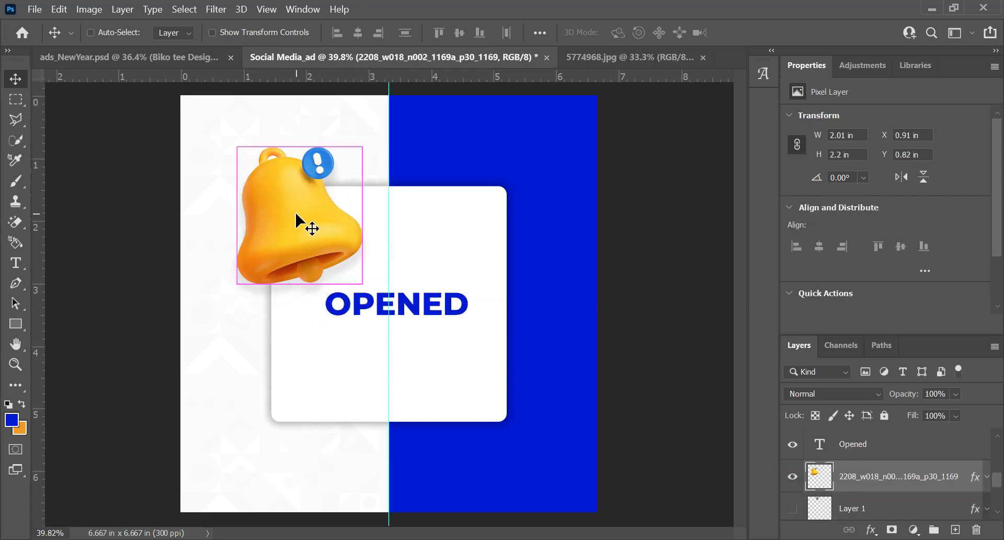
key(ctrl+t)
drag(238, 147, 256, 167)
drag(305, 235, 303, 226)
key(Return)
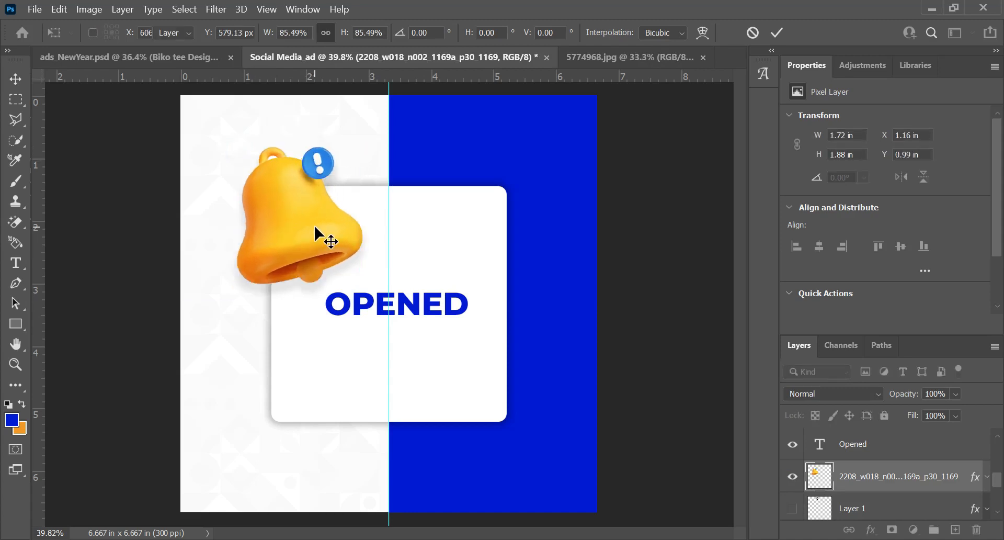
Step: Nudge the OPENED heading up to about X 2.31 in, Y 3.01 in, and show the "to handle every of your design projects." layer
drag(418, 307, 416, 304)
key(Up)
key(Up)
key(Up)
key(Up)
key(Up)
key(Up)
key(Up)
key(Up)
key(Up)
key(Up)
key(Up)
key(Up)
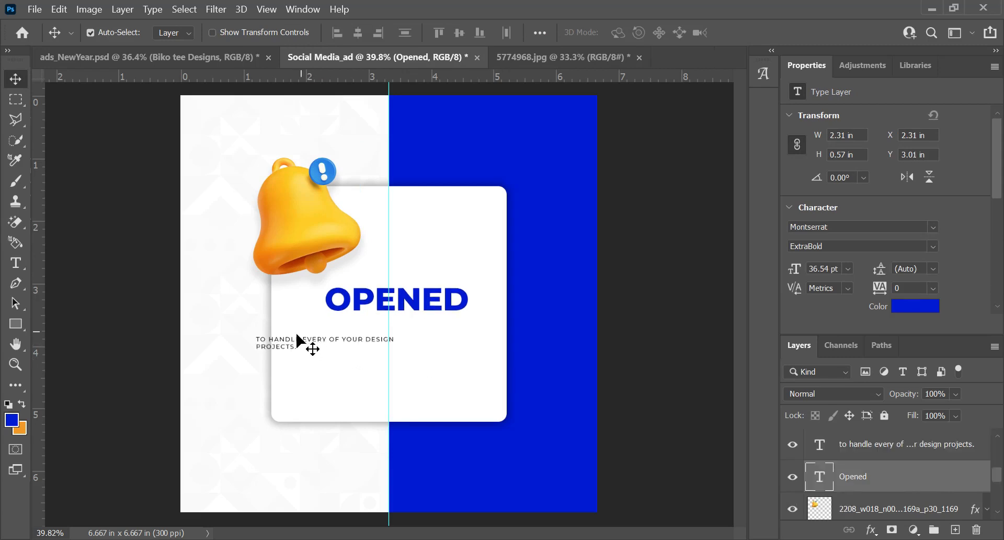
Step: Undo the accidental move of the white card, and lock the white card and blue background layers
drag(297, 334, 333, 328)
key(ctrl+z)
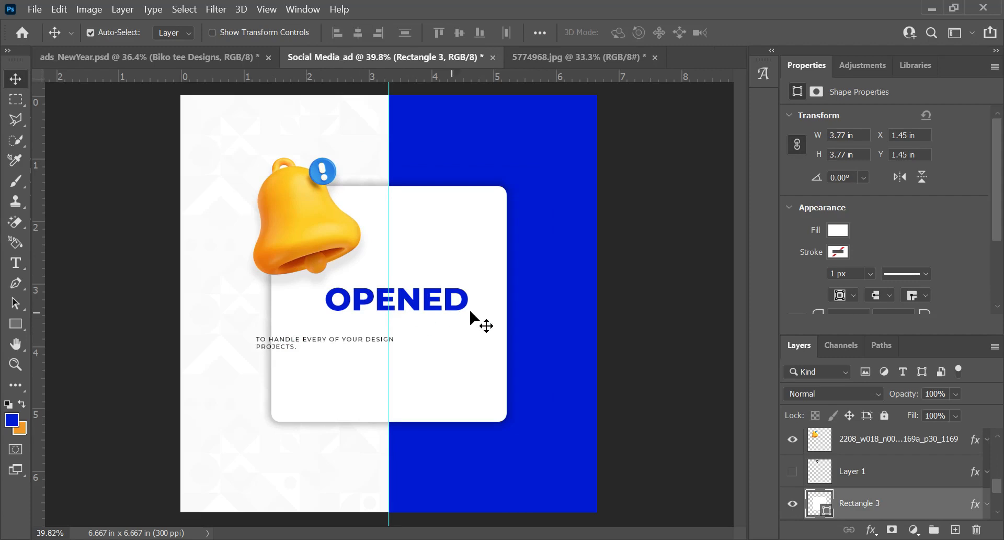
click(885, 415)
click(417, 373)
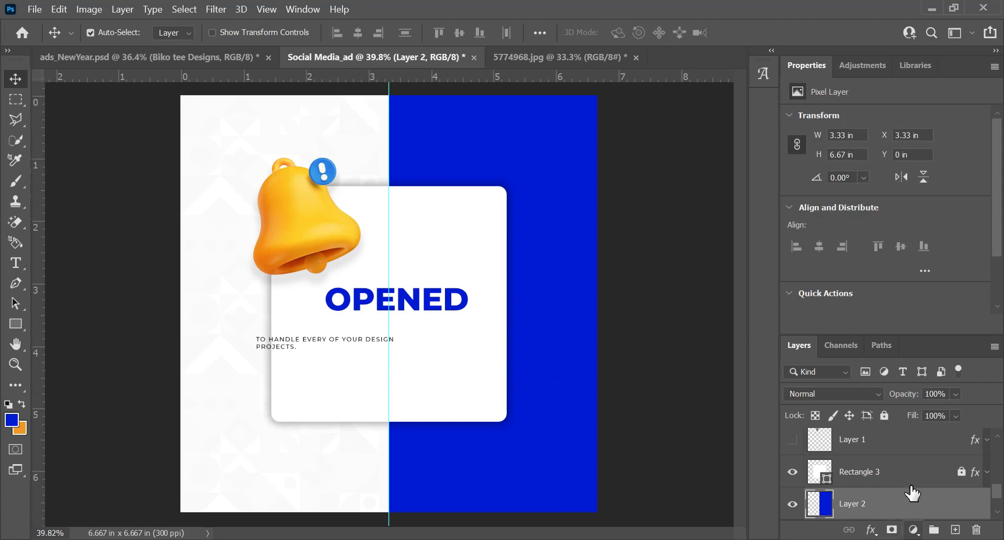
click(884, 416)
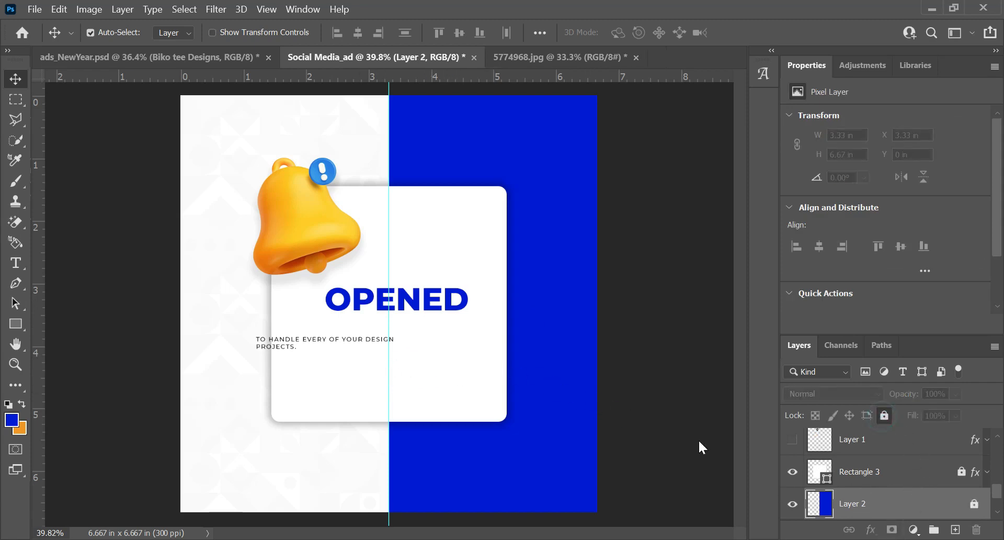
Step: Move the "to handle every of your design projects." text directly under OPENED, at about X 2.37 in, Y 3.51 in
click(287, 337)
drag(288, 337, 316, 334)
drag(334, 341, 422, 318)
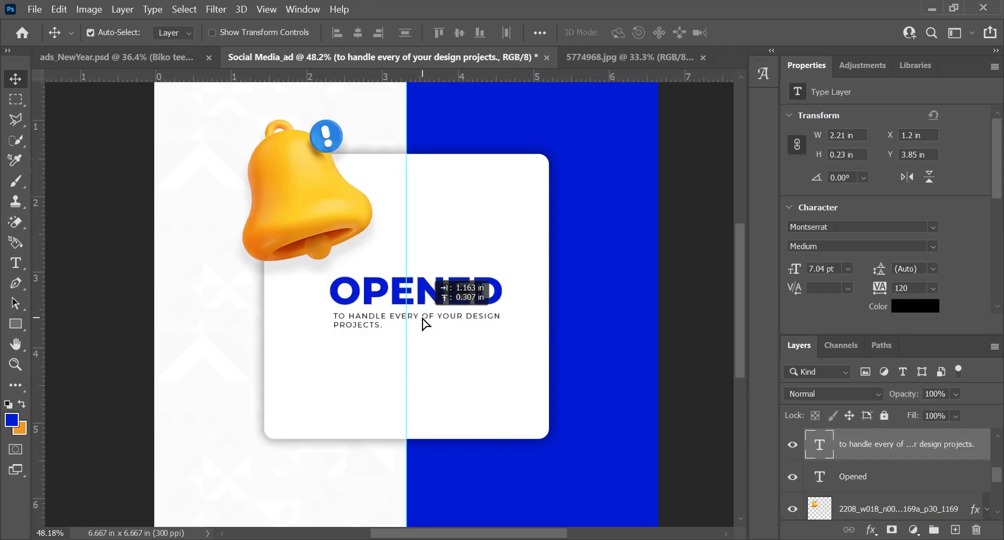
key(Up)
key(Up)
key(Up)
key(Up)
key(Up)
key(Up)
key(Up)
key(Up)
key(Up)
key(Up)
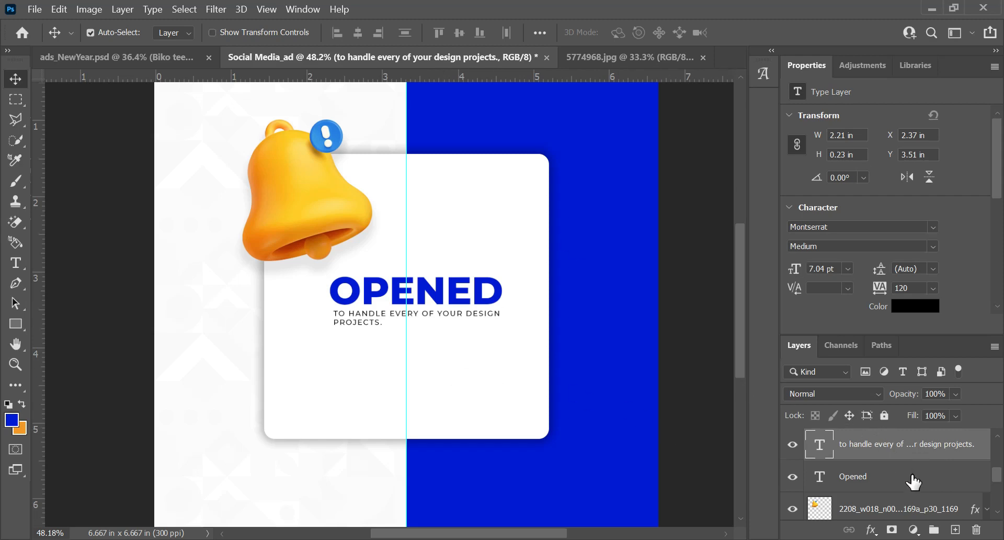
Step: Move the orange bar flush with the canvas's right edge over the card's upper part, at about X 3.48 in, Y 1.77 in
scroll(853, 482, up, 2)
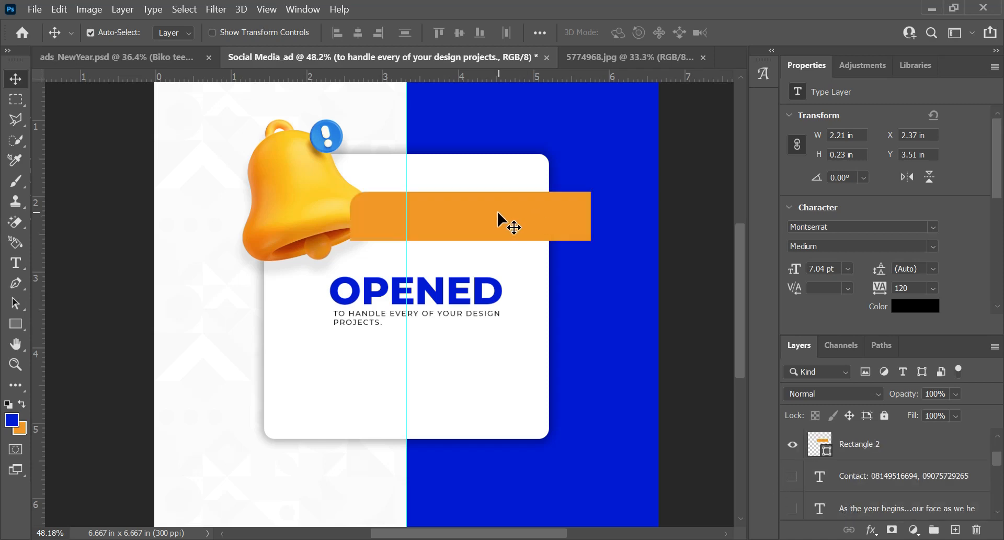
drag(498, 212, 564, 204)
key(Up)
key(Up)
key(Up)
key(Up)
key(Up)
key(Up)
key(Up)
key(Up)
key(Up)
key(Up)
key(Up)
key(Up)
key(Up)
key(Up)
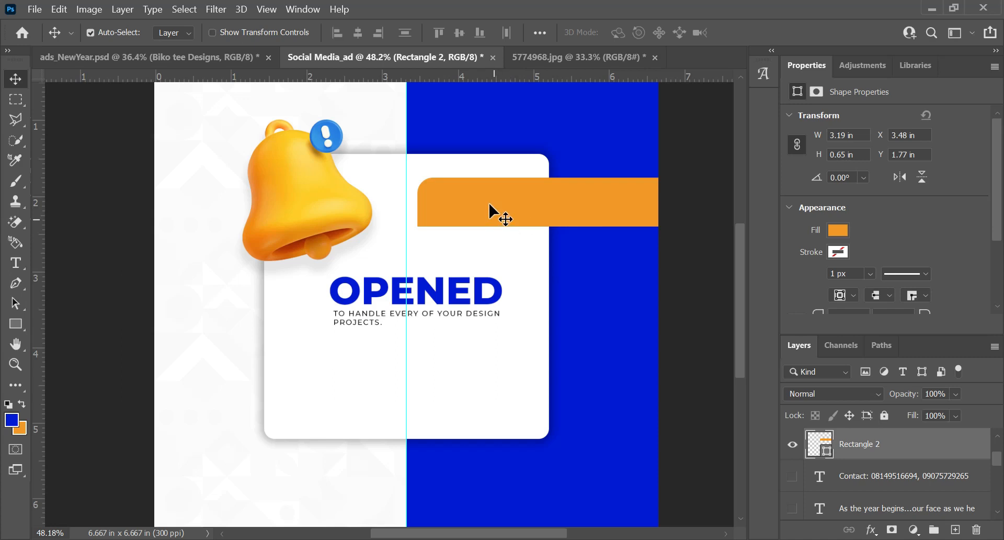
Step: Draw a second orange rectangle about 891 × 166 px across the card's lower-right edge and bring up its corner radius settings
click(15, 324)
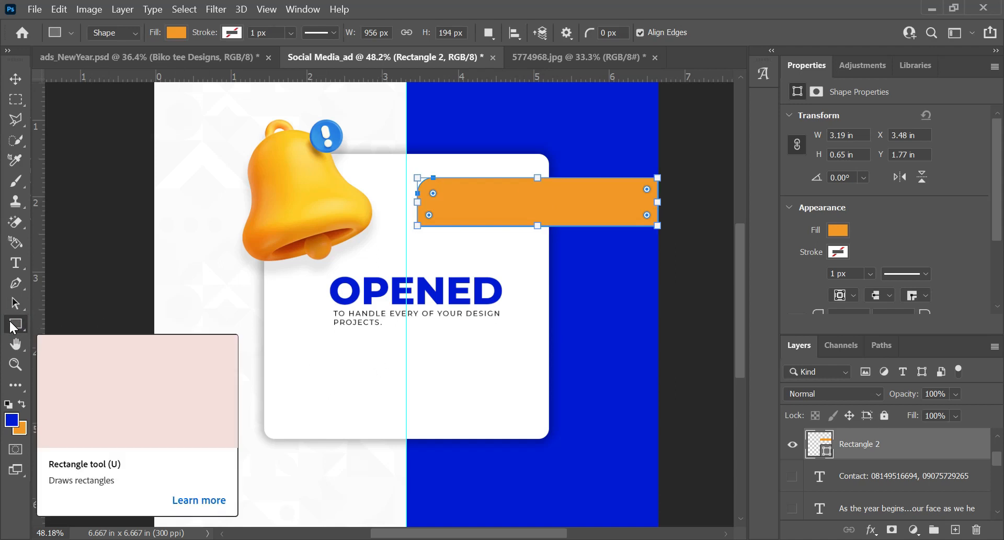
drag(430, 369, 654, 411)
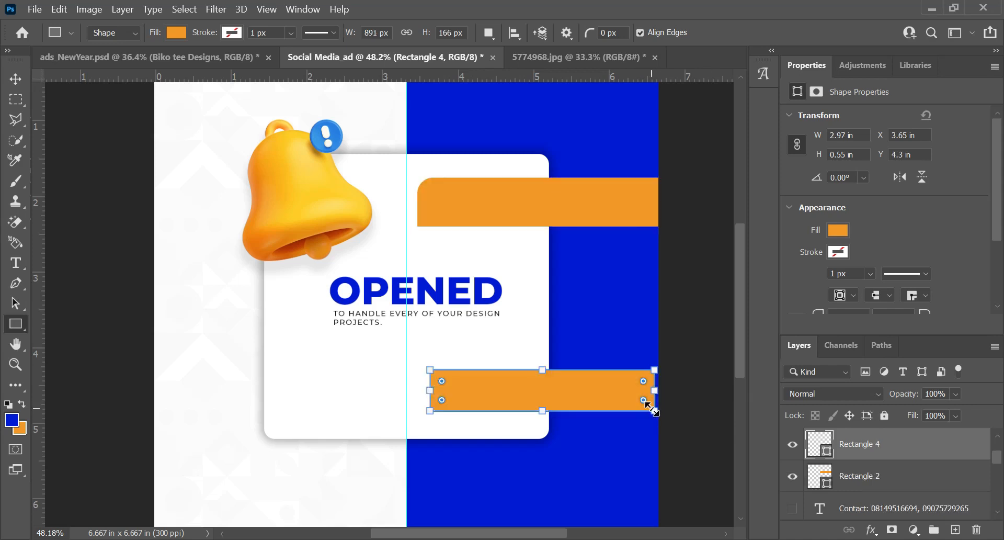
scroll(821, 289, down, 1)
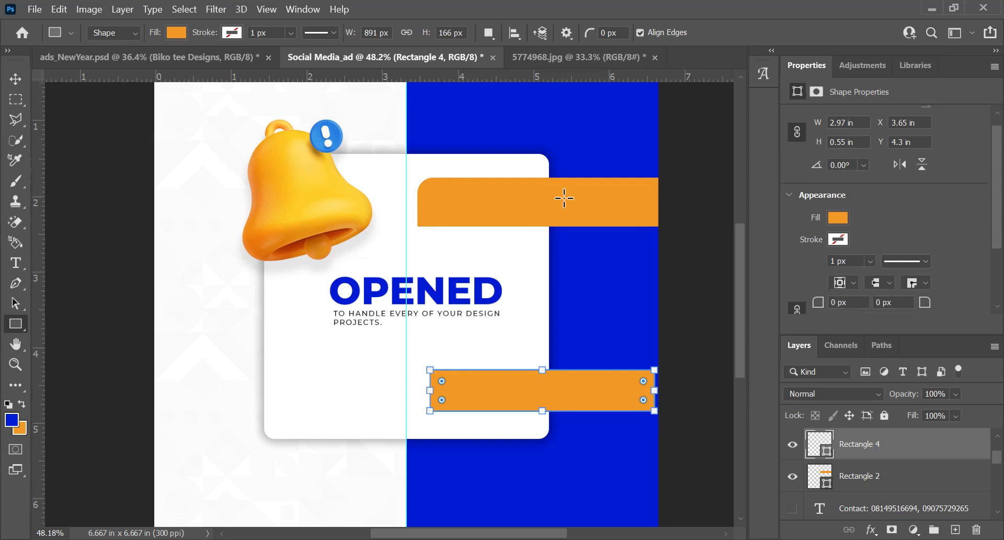
scroll(830, 326, down, 4)
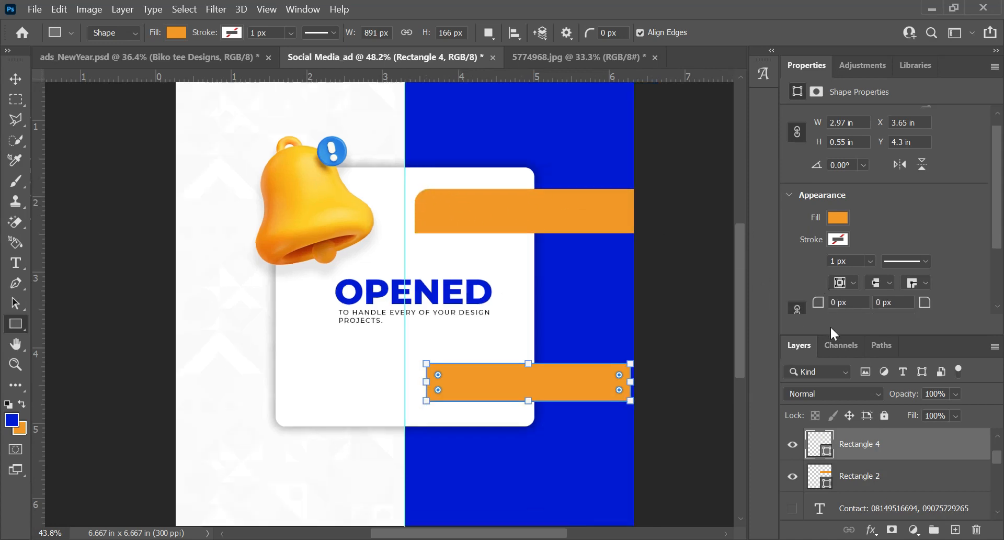
scroll(465, 299, up, 1)
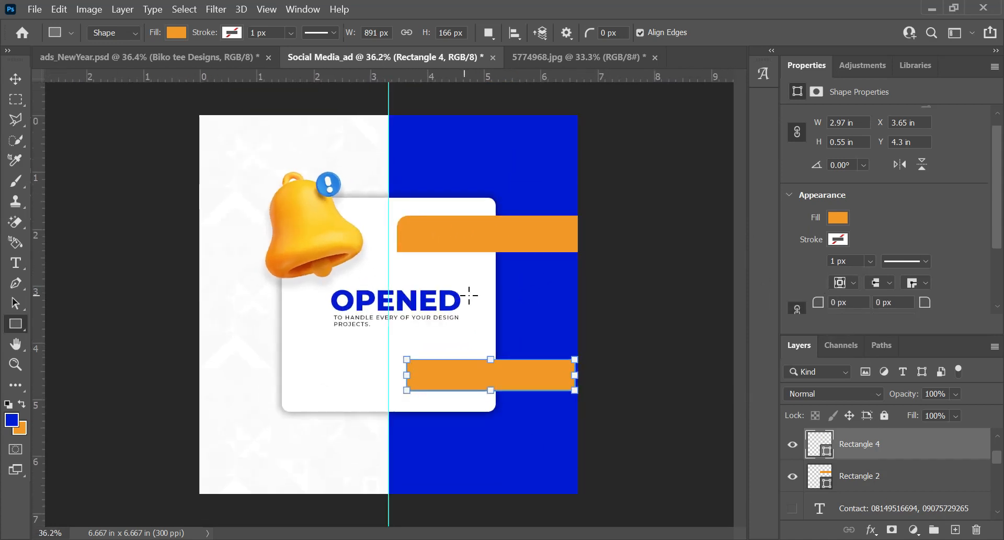
scroll(469, 296, up, 2)
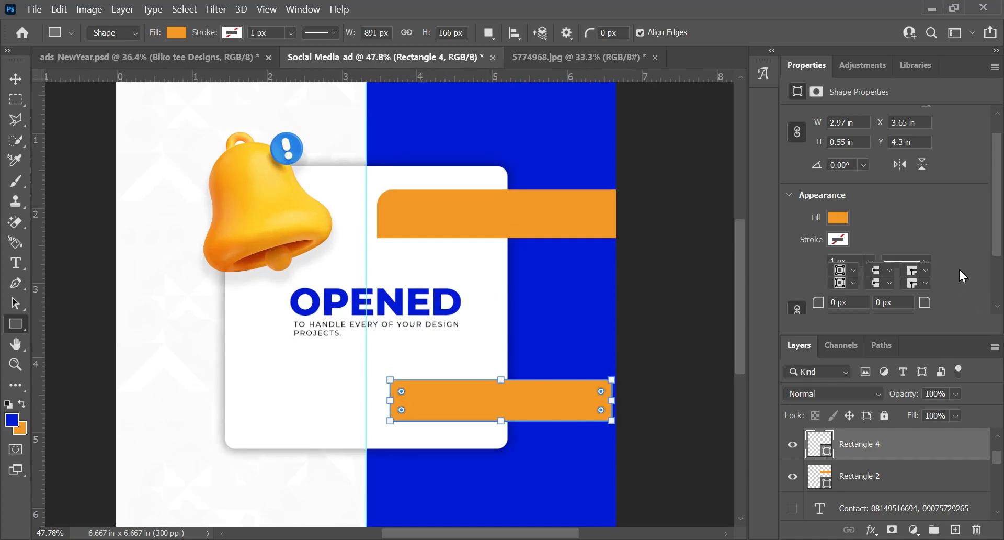
scroll(959, 268, down, 3)
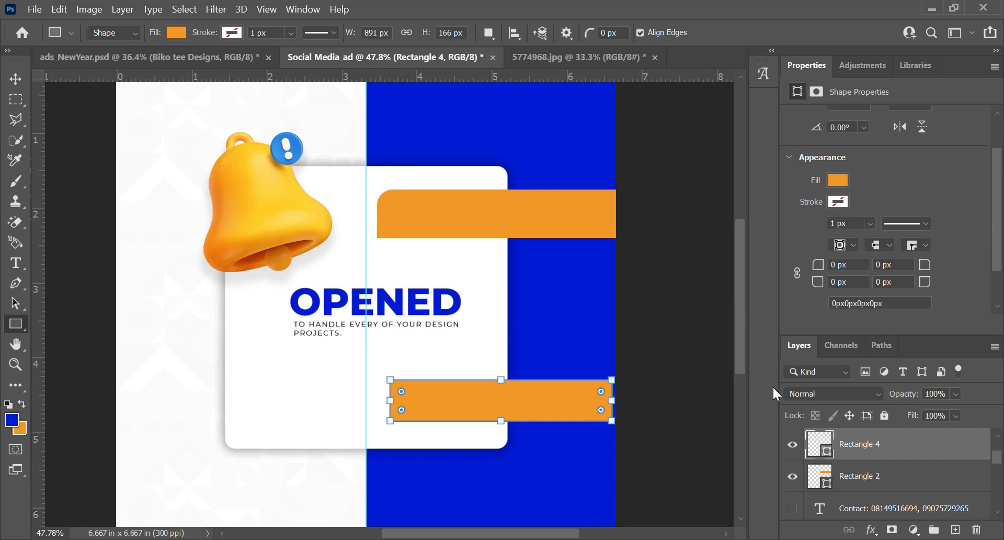
Step: Round only the new rectangle's upper-left corner with a 50 px radius, and hide the guides
drag(816, 267, 825, 269)
click(643, 360)
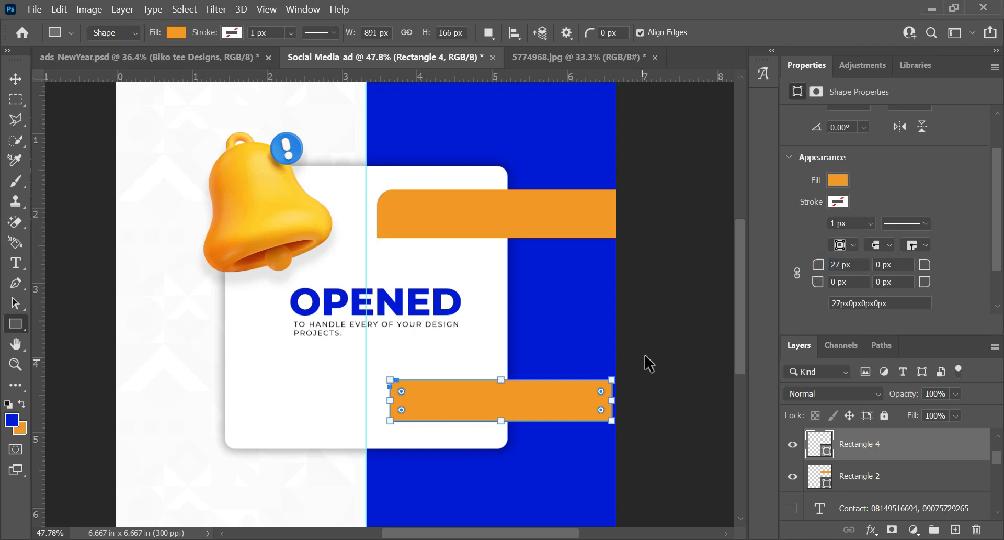
key(ctrl+h)
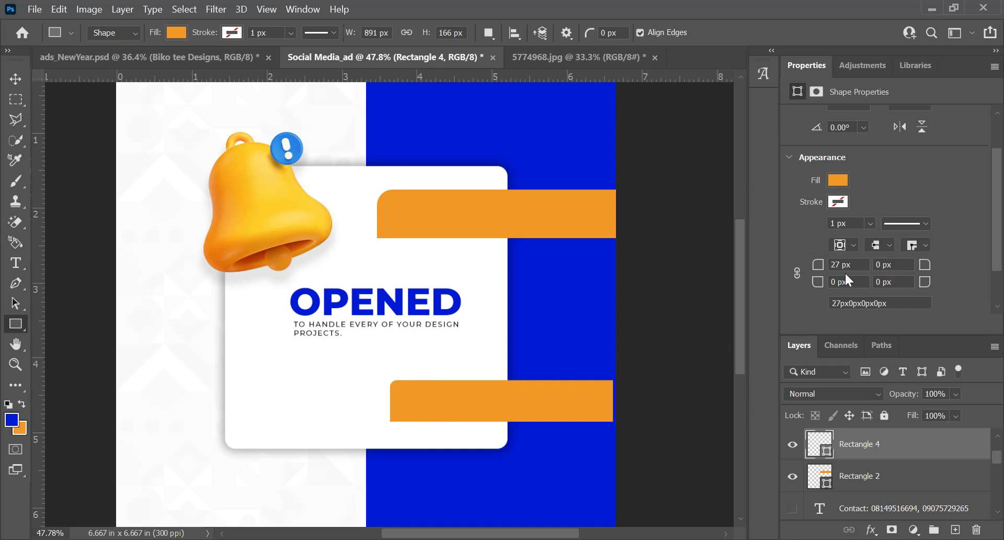
drag(824, 269, 846, 268)
Step: Delete the lower orange rectangle
click(15, 79)
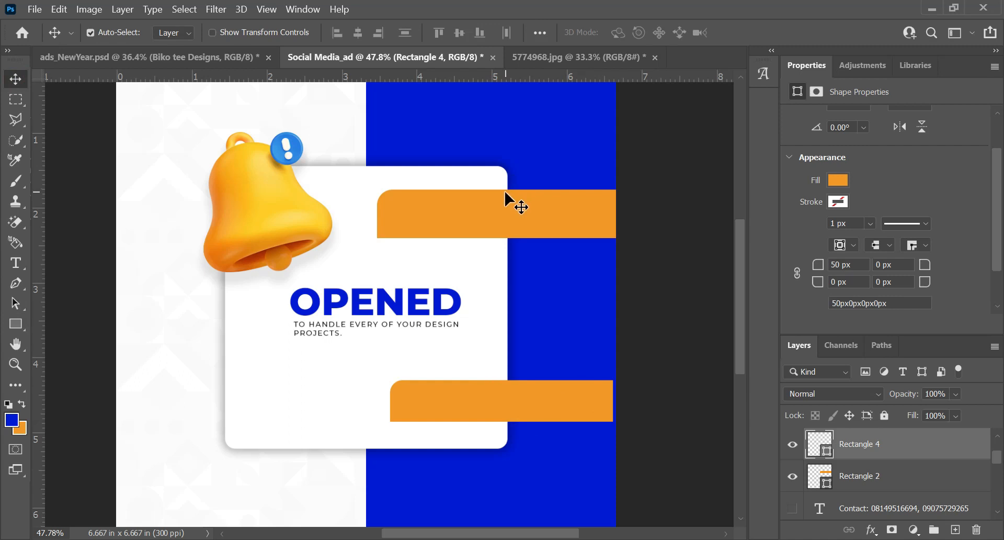
key(Delete)
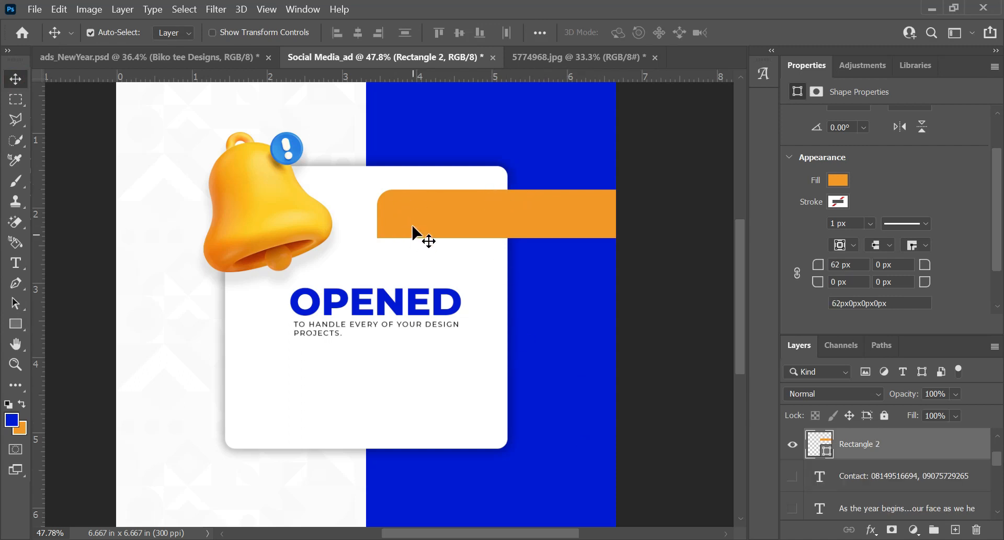
Step: Show the "Note: WE are" text layer and place it on the orange bar at about X 3.67 in, Y 1.96 in
scroll(878, 449, up, 1)
click(793, 444)
drag(392, 219, 492, 217)
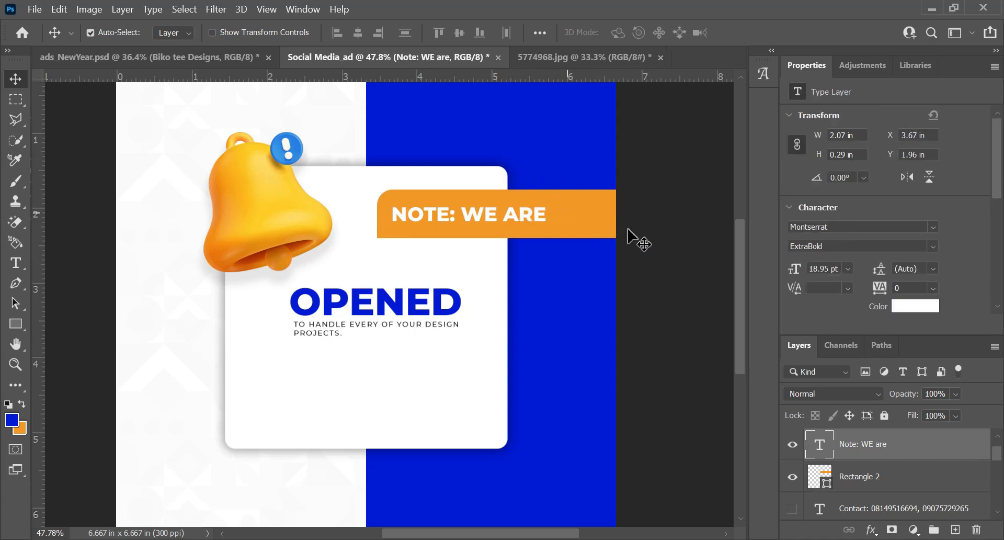
click(585, 223)
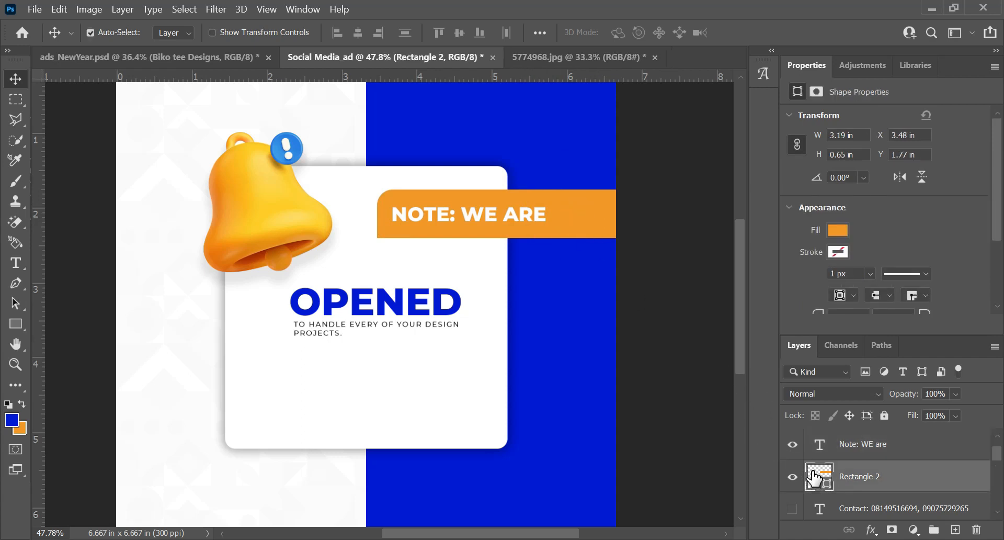
ctrl+click(813, 474)
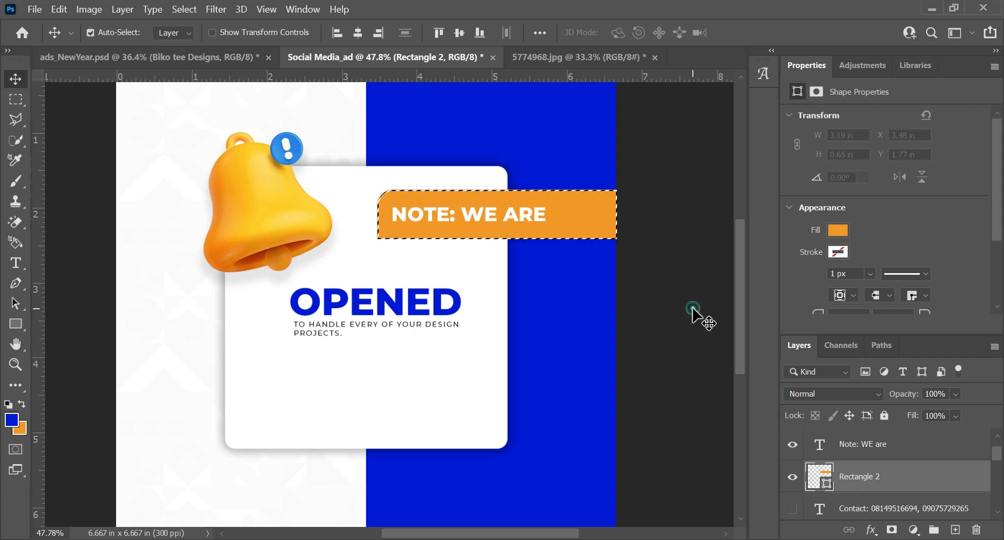
click(698, 313)
key(ctrl+d)
Step: Select the "Note: WE are" text with the orange bar and align their horizontal centers
click(587, 206)
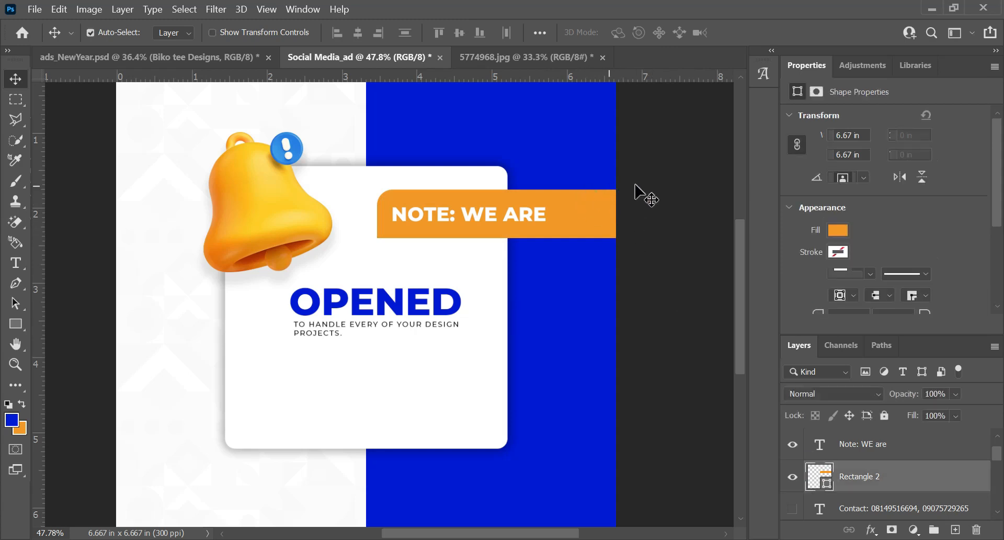
drag(658, 167, 527, 263)
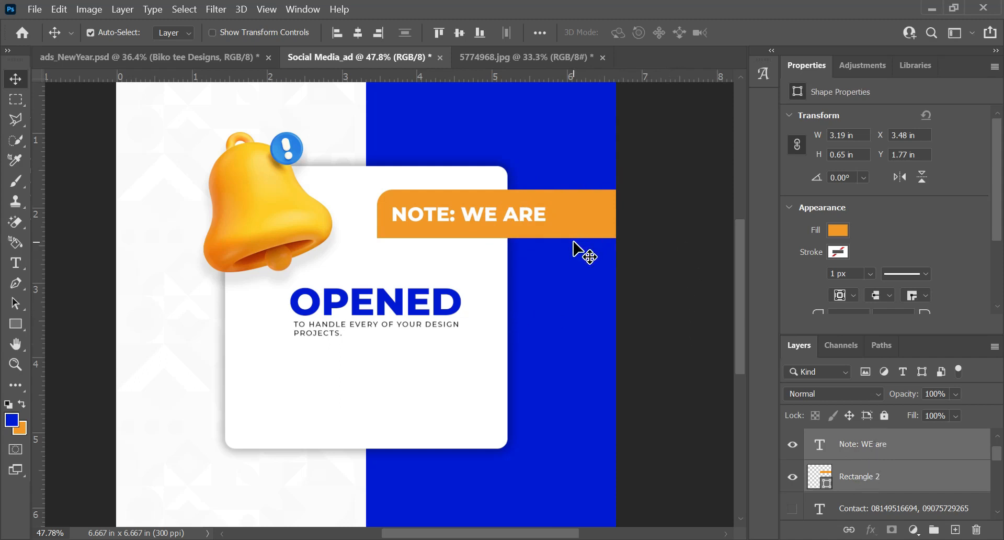
scroll(911, 463, up, 1)
scroll(911, 466, down, 1)
scroll(911, 466, up, 1)
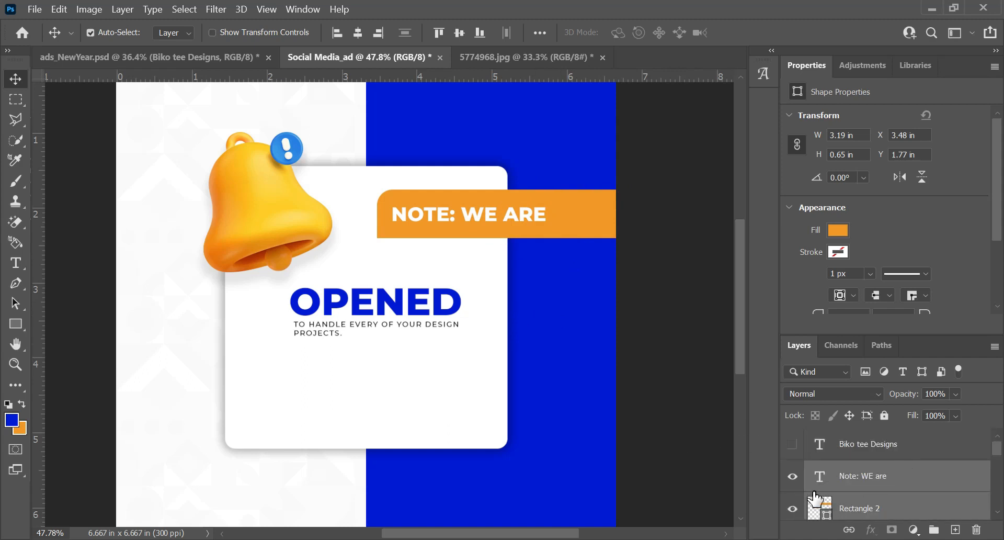
scroll(835, 478, down, 1)
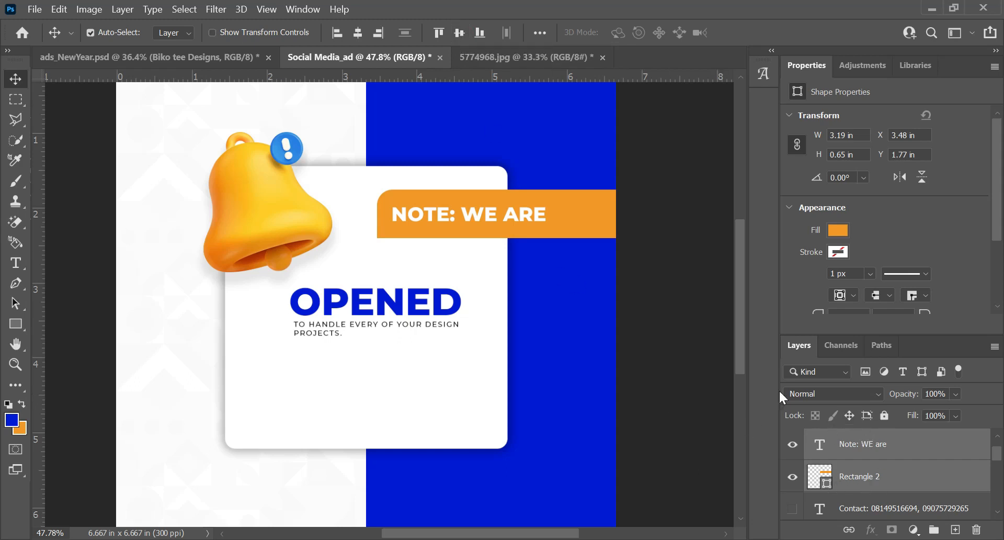
click(358, 33)
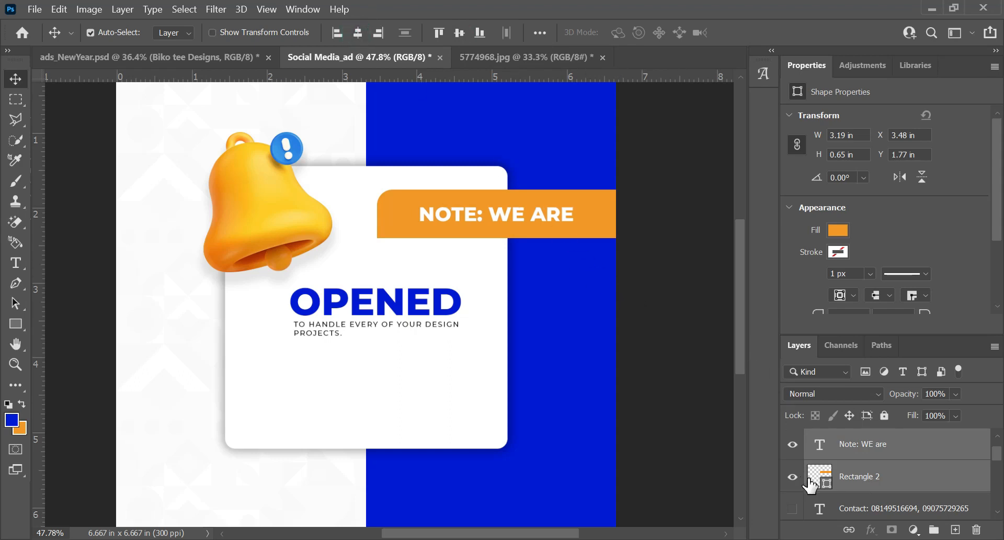
click(858, 477)
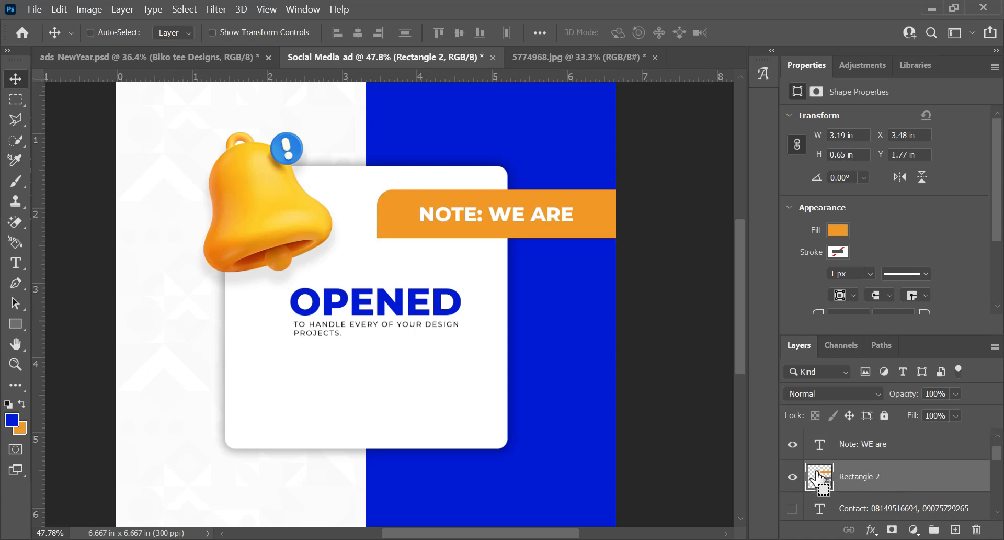
ctrl+click(814, 474)
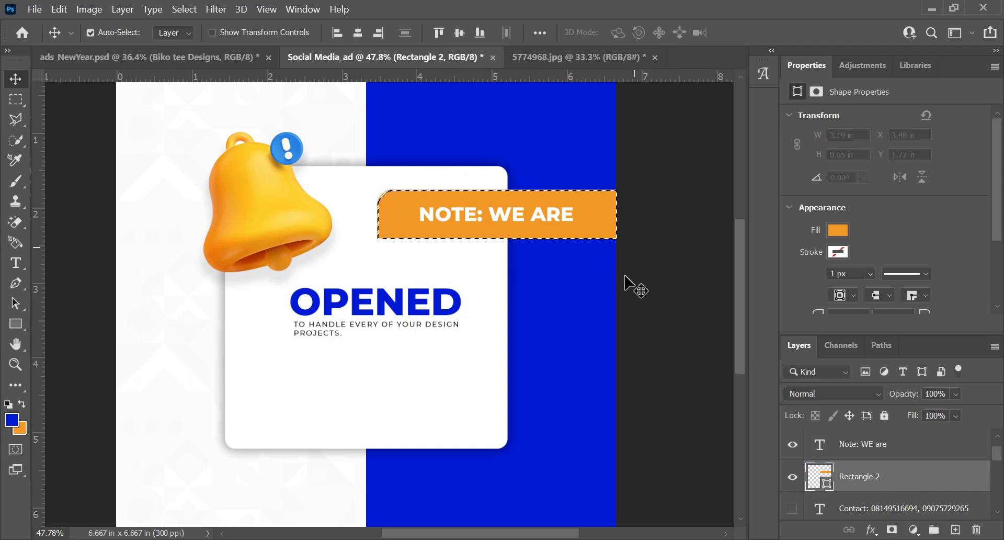
key(t)
click(458, 212)
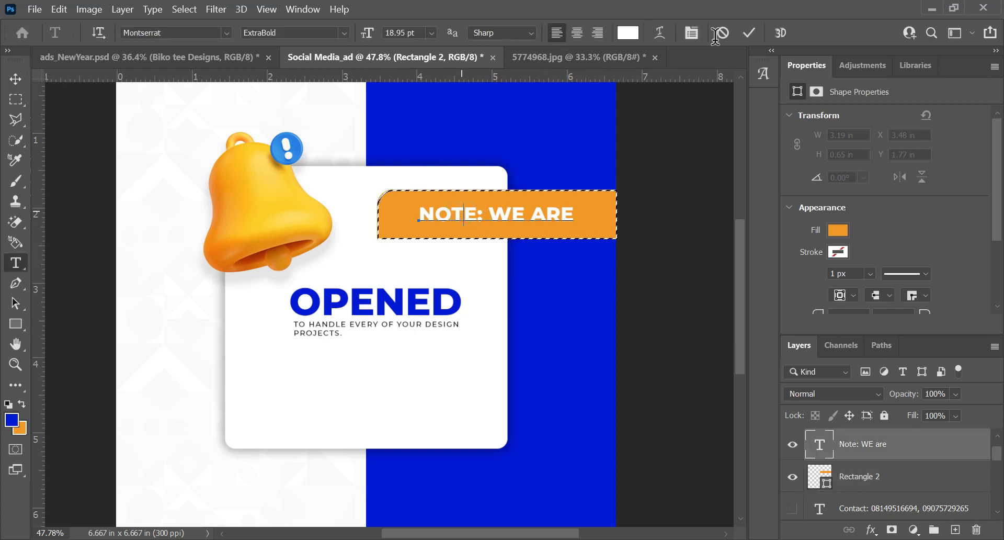
click(745, 34)
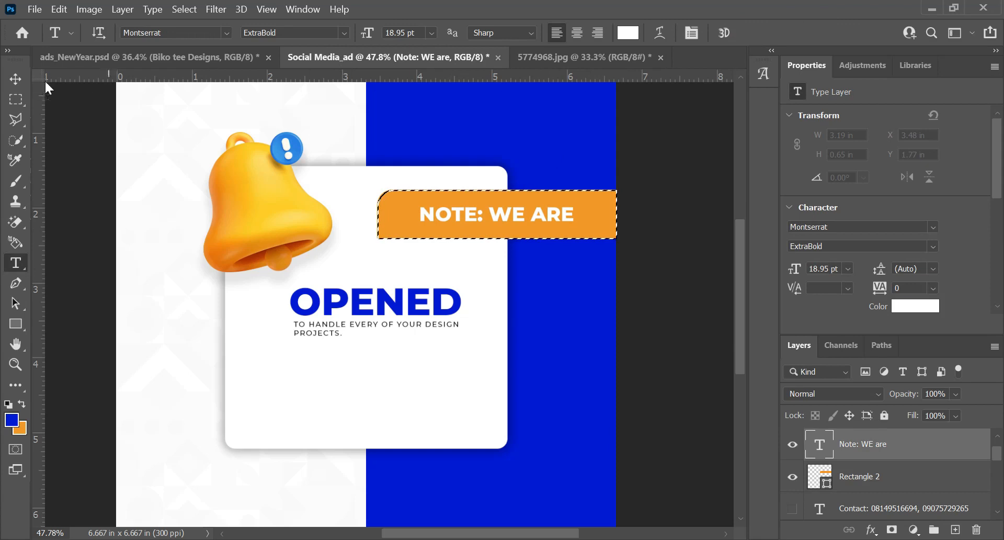
click(14, 76)
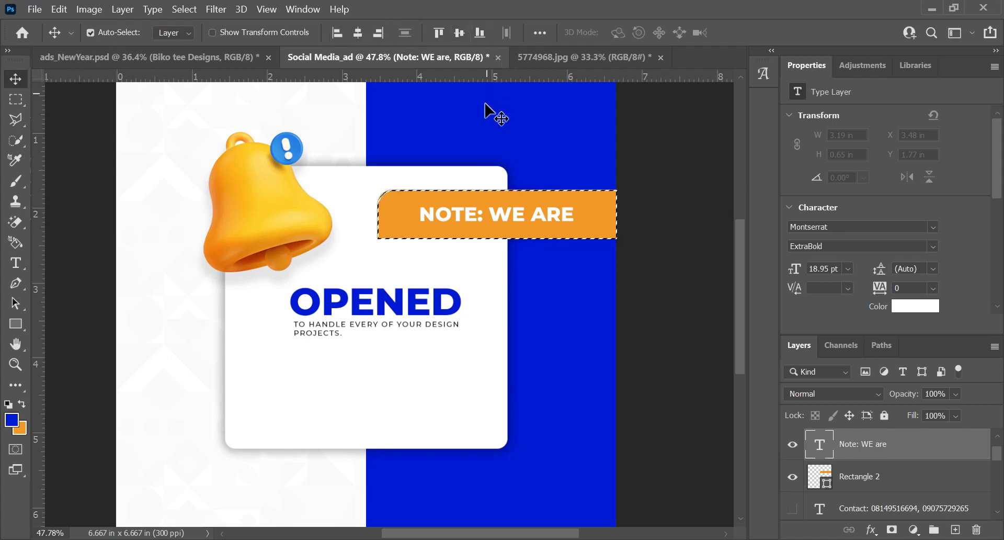
key(ctrl)
key(ctrl+d)
Step: Unlock the blue half's layer (Layer 2), set its blend mode to Multiply, and lock it again
scroll(426, 303, down, 1)
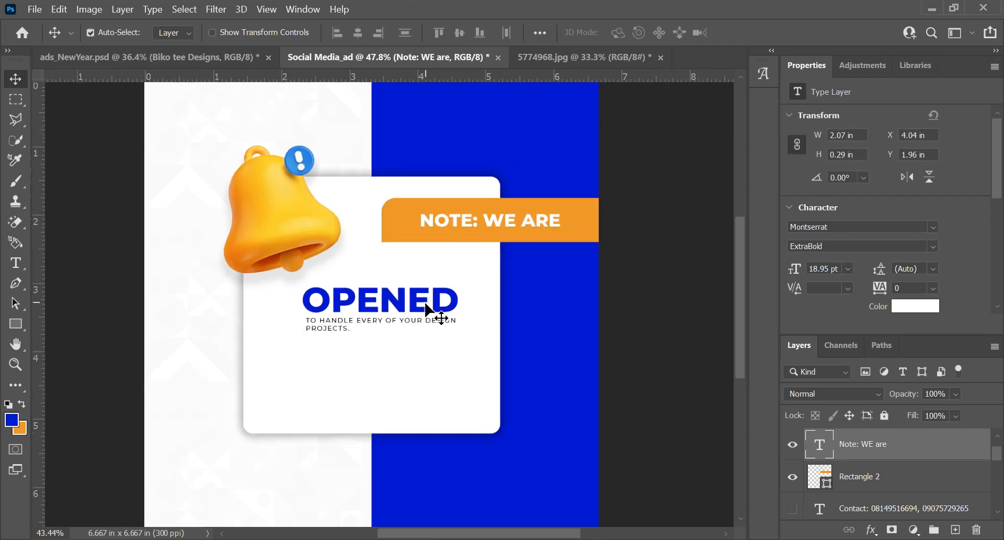
scroll(528, 240, down, 1)
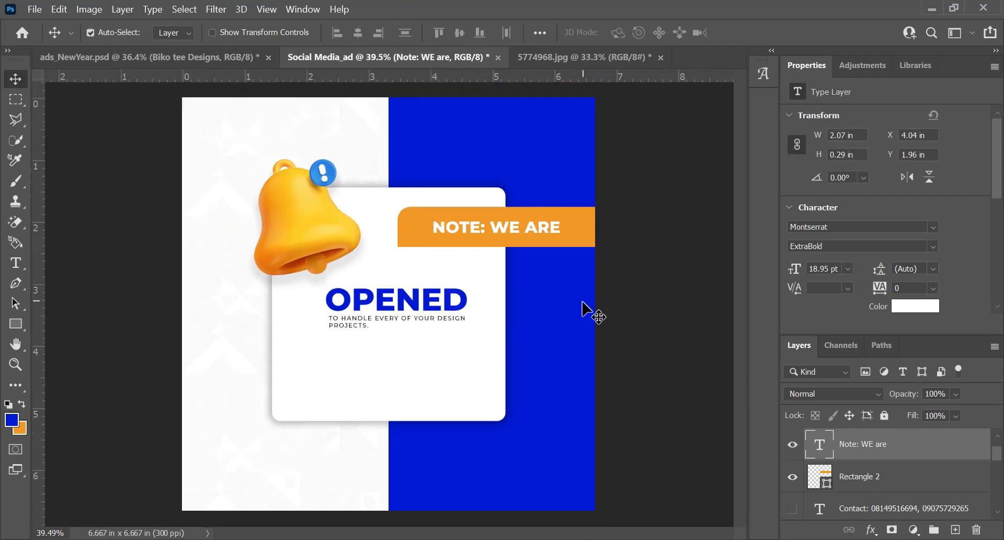
click(745, 489)
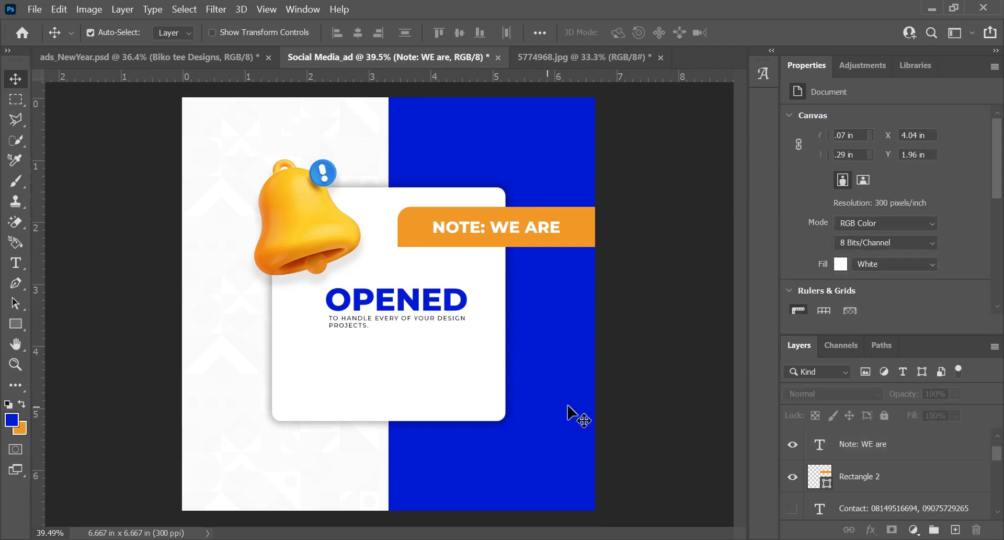
scroll(884, 491, down, 5)
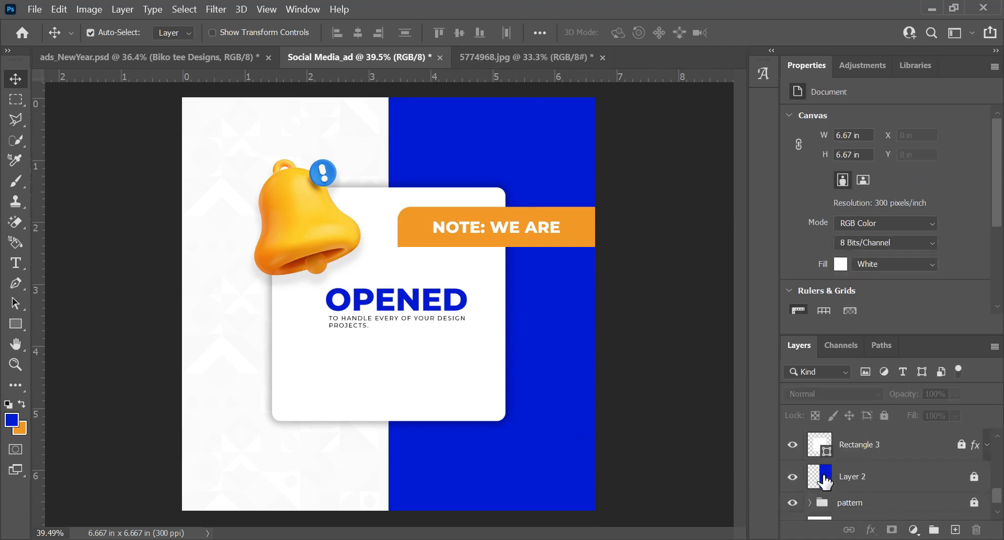
click(905, 486)
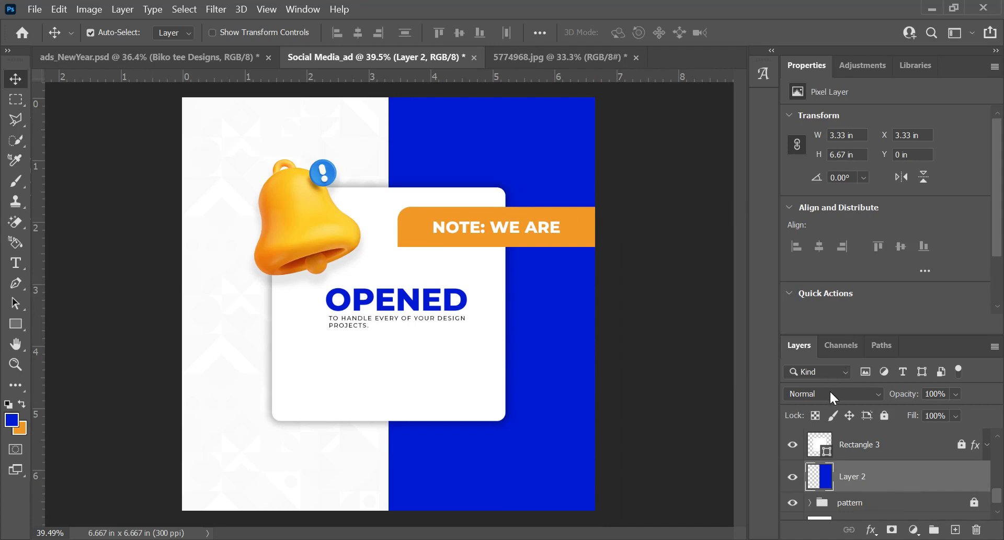
click(883, 392)
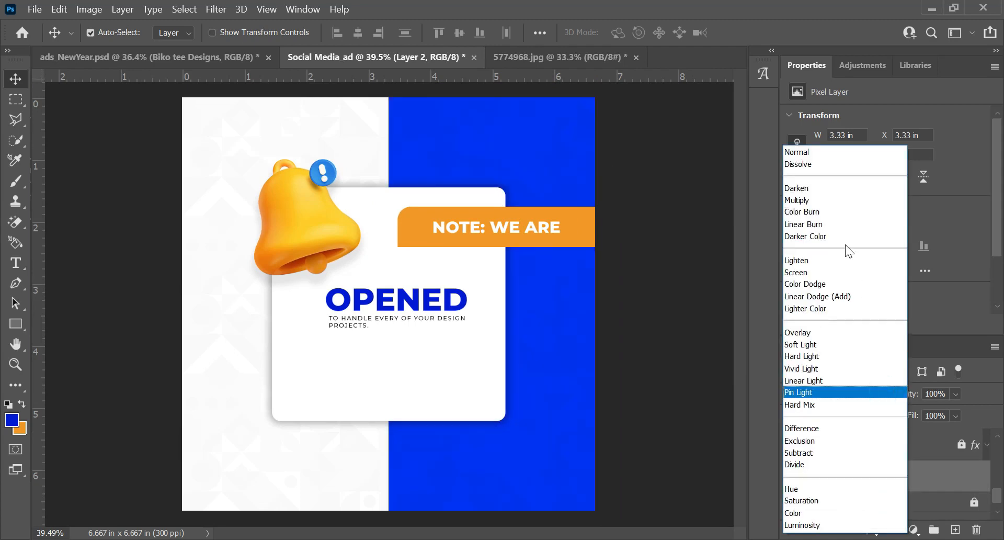
click(818, 200)
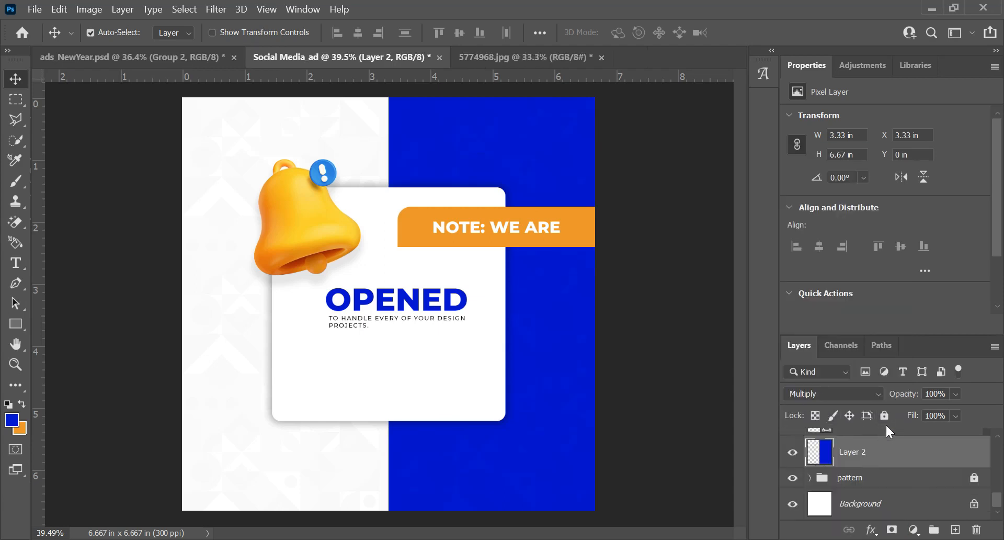
click(884, 415)
Step: Unlock the pattern group and set its fill to 10%
click(920, 482)
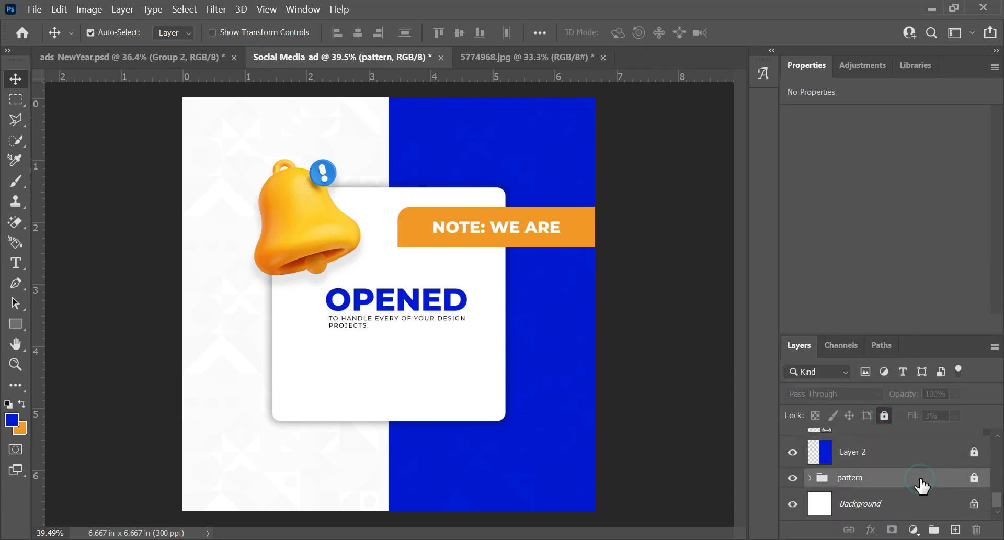
click(974, 477)
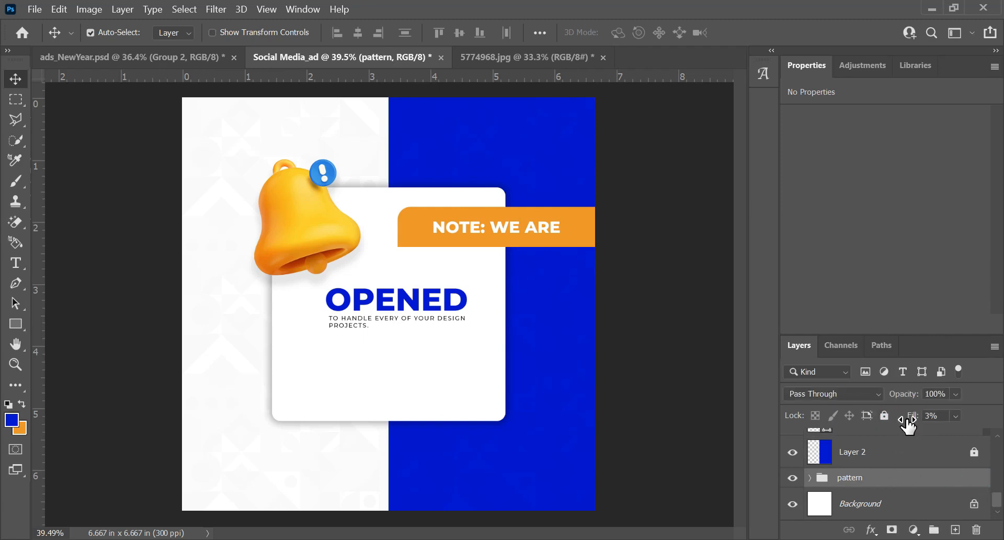
drag(909, 424, 912, 425)
drag(912, 424, 912, 424)
click(931, 416)
text(10)
key(Return)
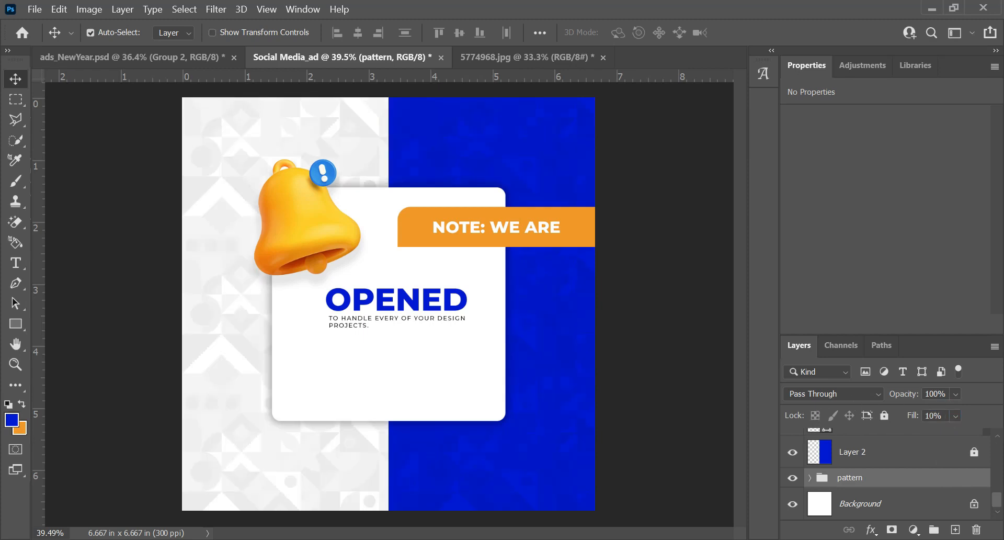
Step: Reduce the pattern group's fill to 8%, trying 9% on the way
click(934, 415)
text(9)
key(Return)
scroll(545, 399, down, 1)
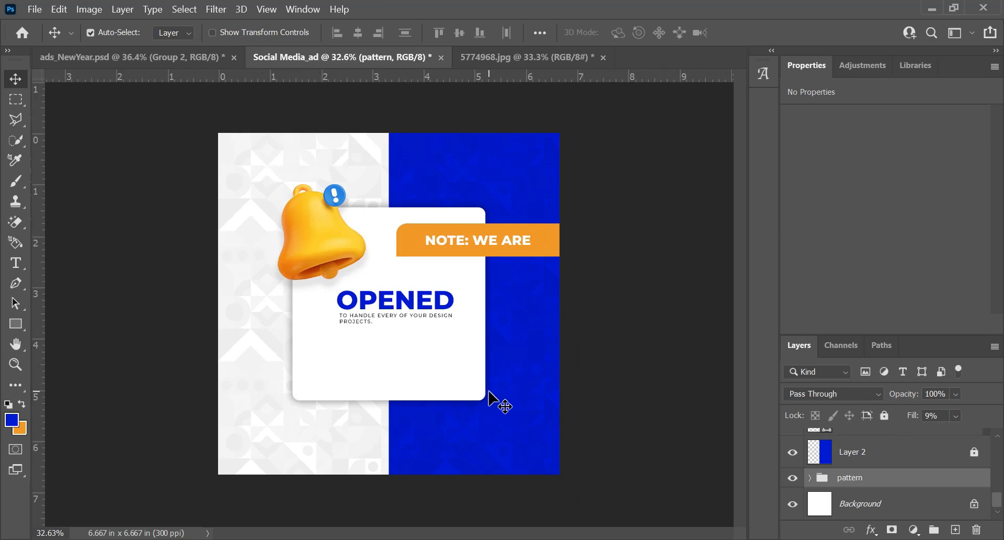
click(937, 415)
scroll(308, 235, up, 2)
scroll(495, 284, down, 1)
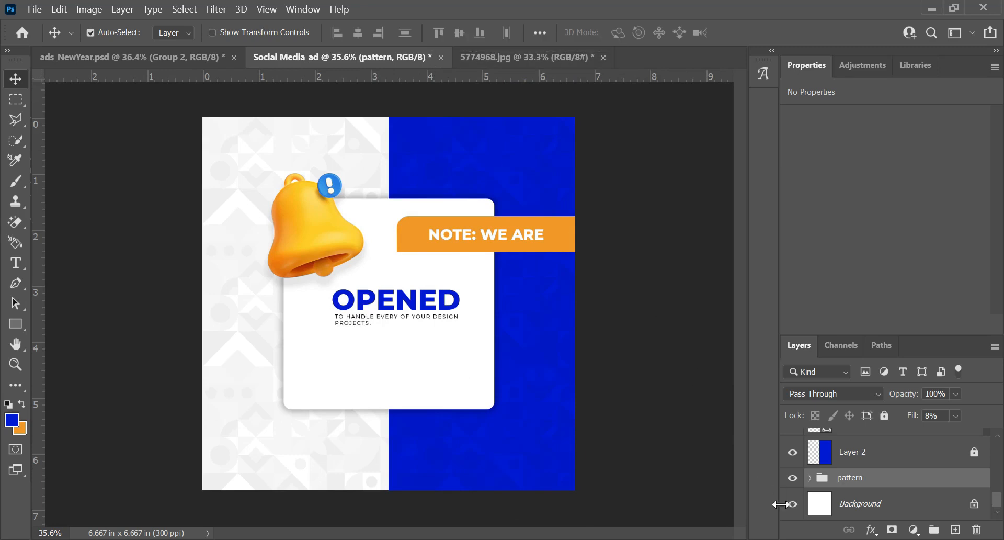
Step: Show the hidden logo layer (Layer 1) above the white card's layer
scroll(840, 453, up, 1)
scroll(832, 451, up, 1)
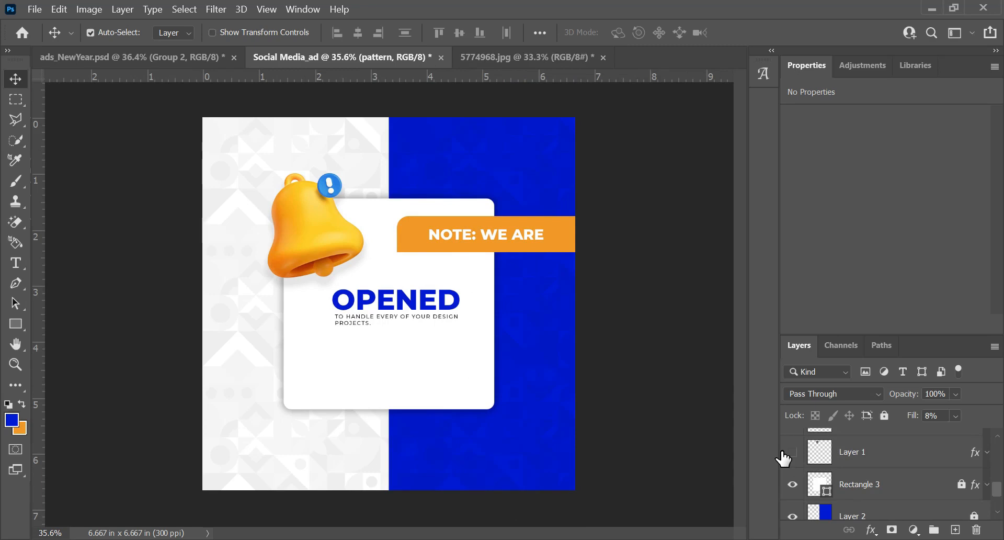
scroll(783, 458, up, 1)
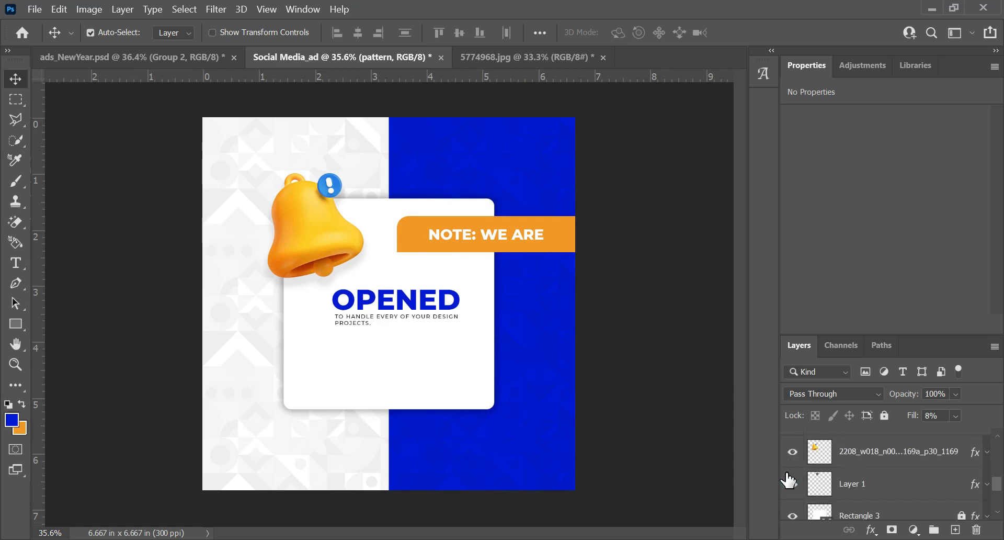
click(793, 486)
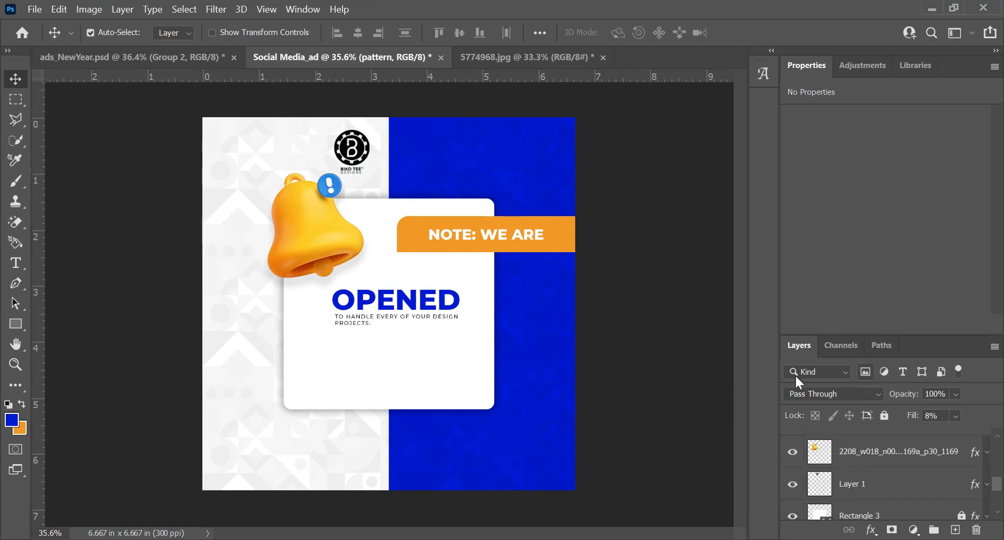
Step: Undo the accidental pattern move, collapse Group 1 and the pattern group, and lock the pattern group again
drag(357, 148, 408, 141)
key(ctrl+z)
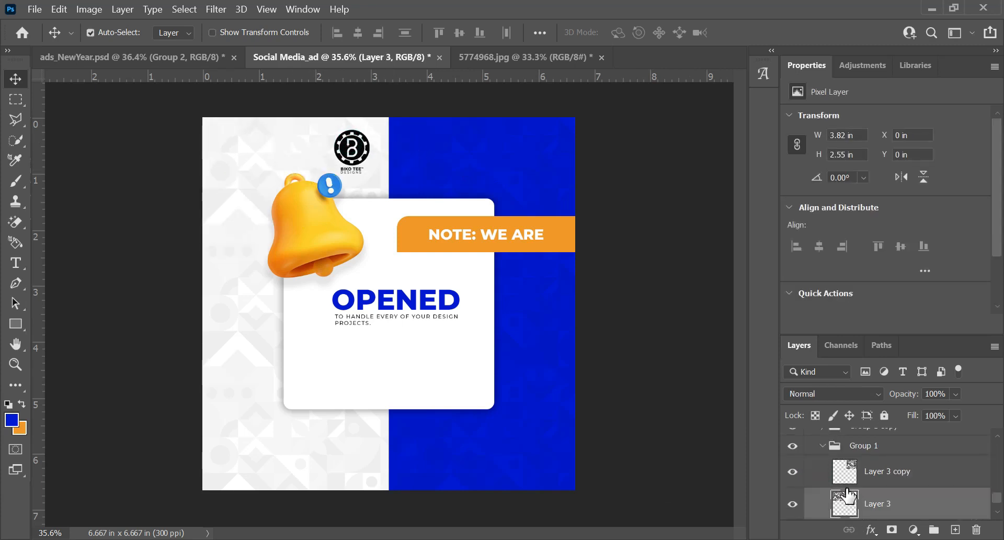
click(824, 445)
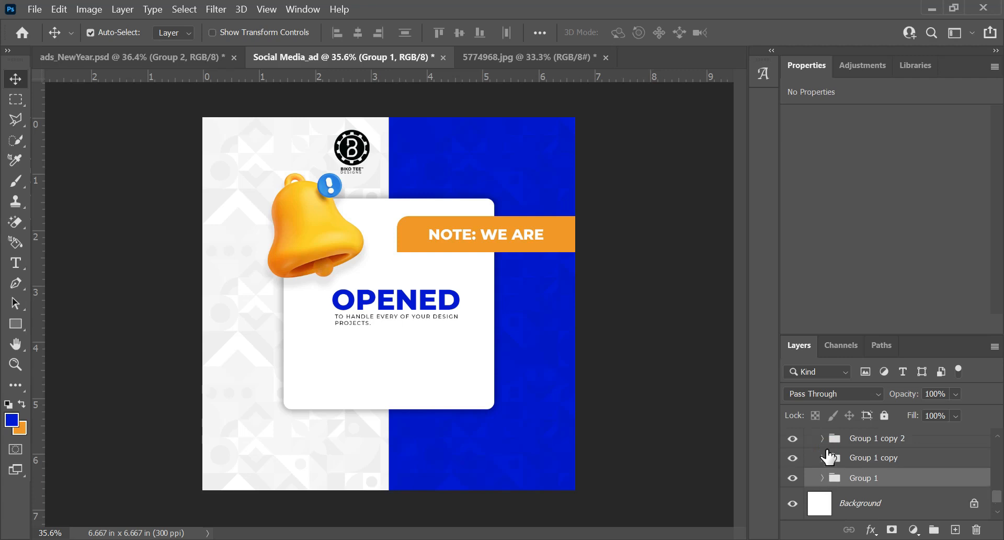
scroll(819, 482, up, 1)
click(809, 484)
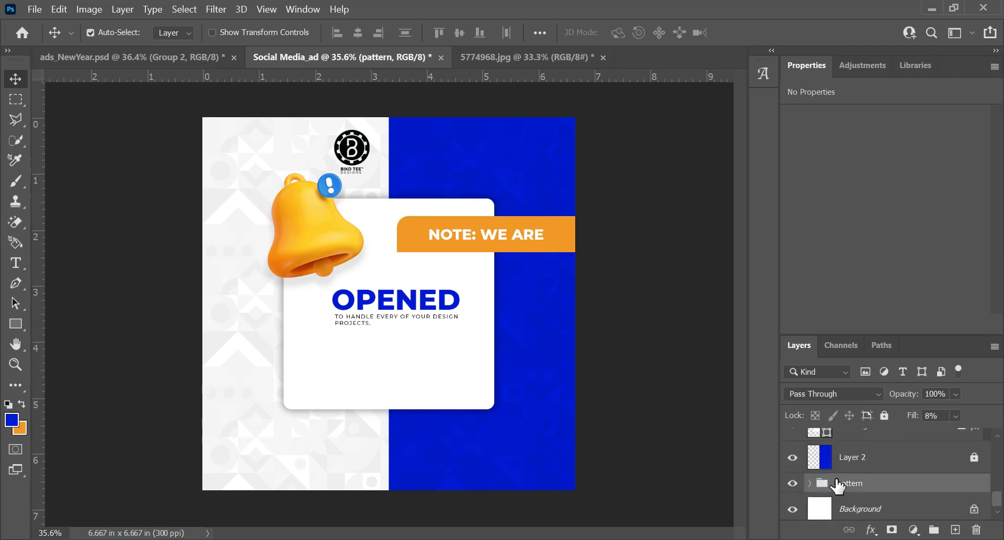
click(884, 416)
Step: Move the logo onto the blue half at about X 3.5 in, Y 0.21 in, and confirm a white Color Overlay in its layer style
drag(348, 151, 414, 150)
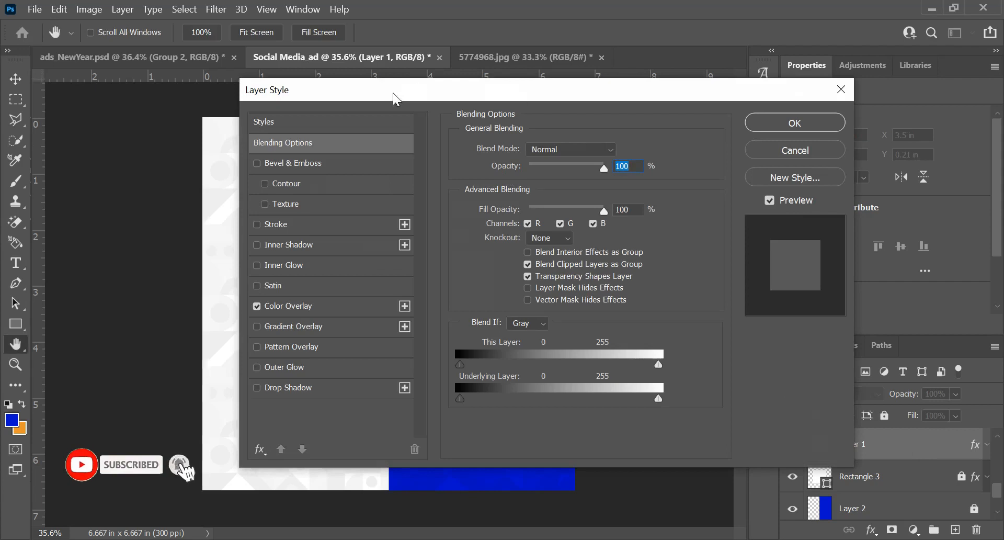
drag(393, 92, 727, 97)
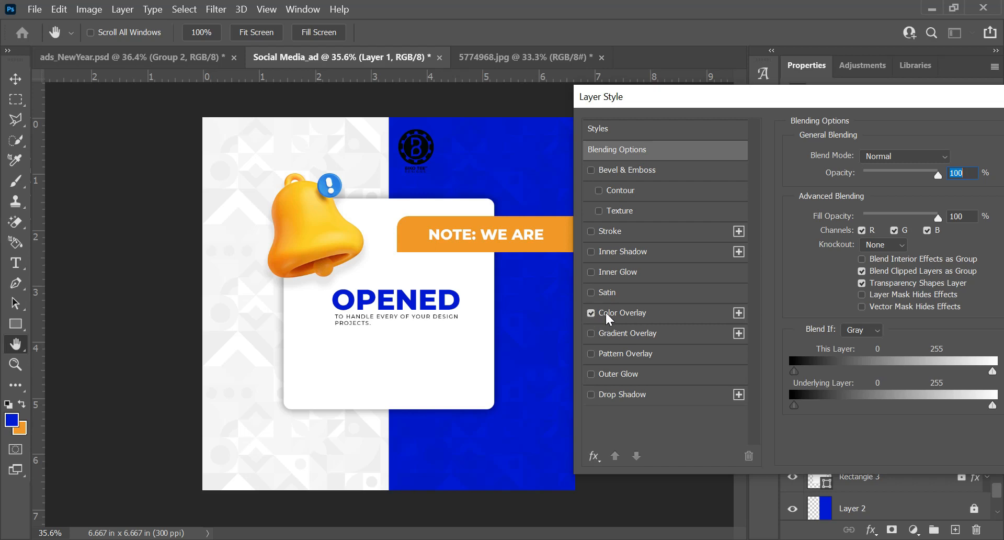
click(624, 313)
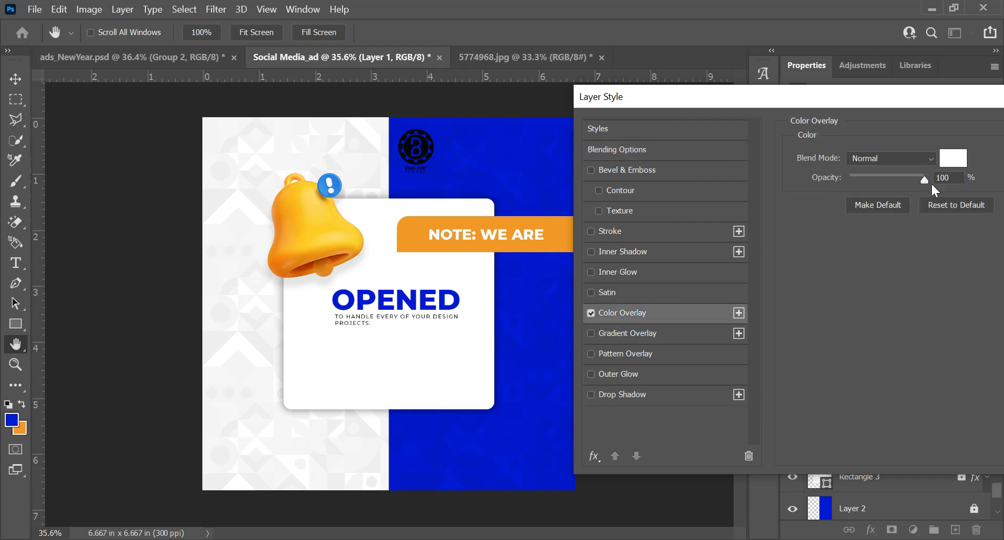
drag(958, 98, 587, 228)
key(v)
click(805, 226)
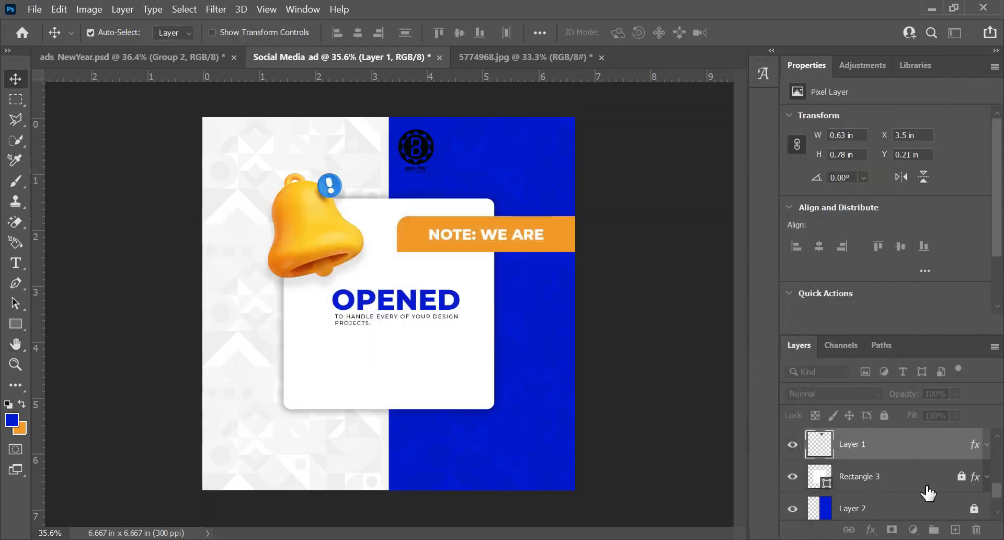
Step: Turn on the visibility of the logo layer's Color Overlay effect and collapse its effects list
click(987, 444)
scroll(834, 483, up, 1)
scroll(834, 484, down, 1)
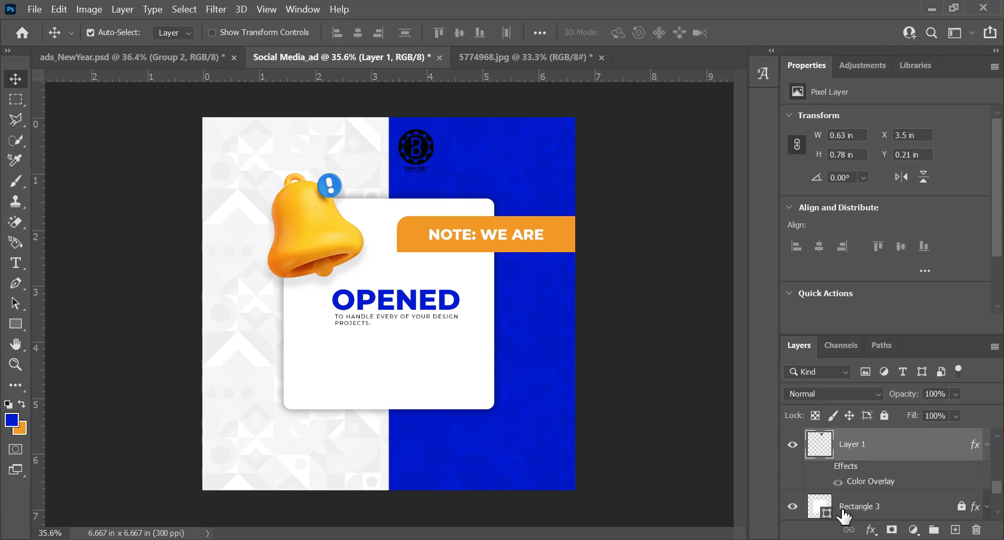
click(838, 482)
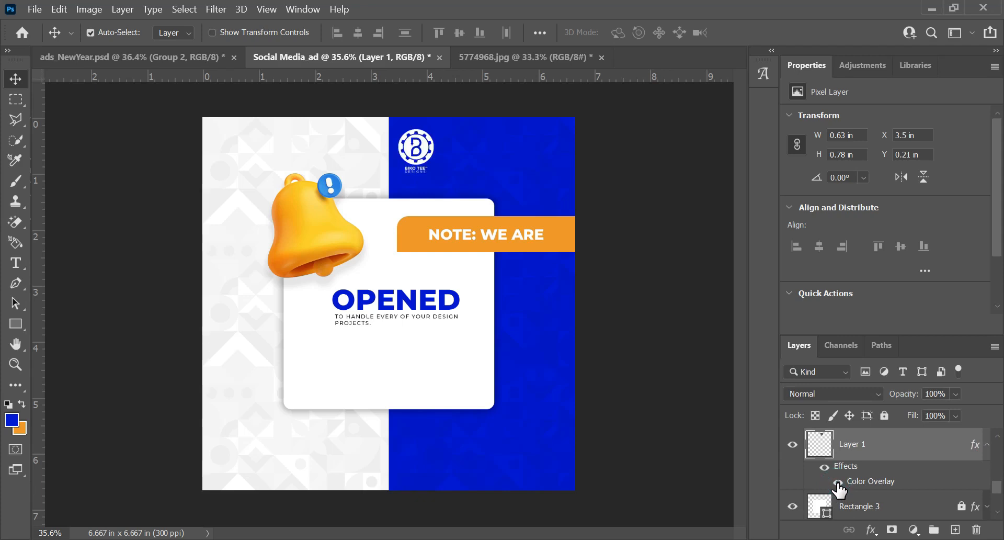
click(987, 445)
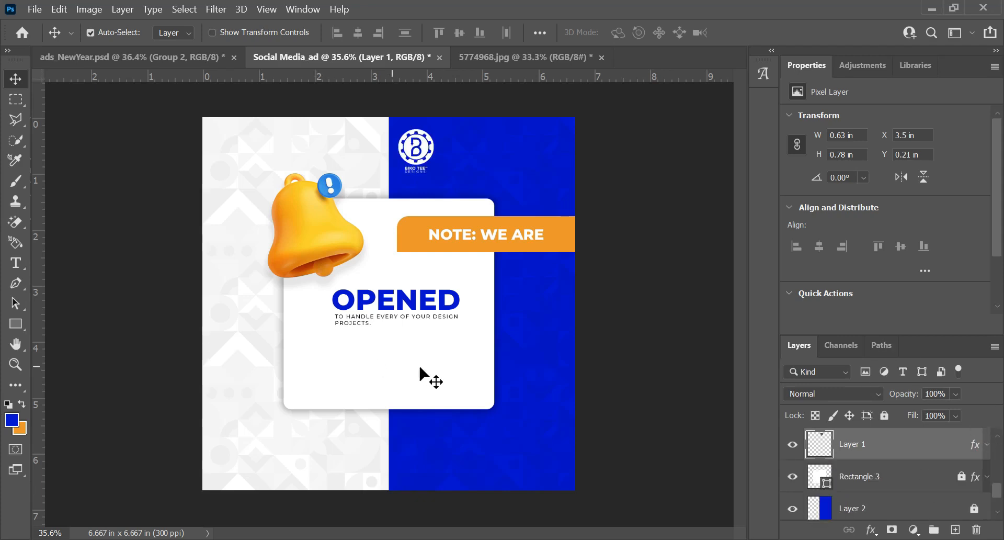
Step: Show the hidden "As the year begins" paragraph, place it on the white card under the tagline, and shift the logo to X 3.57 in, Y 0.36 in
scroll(833, 461, up, 3)
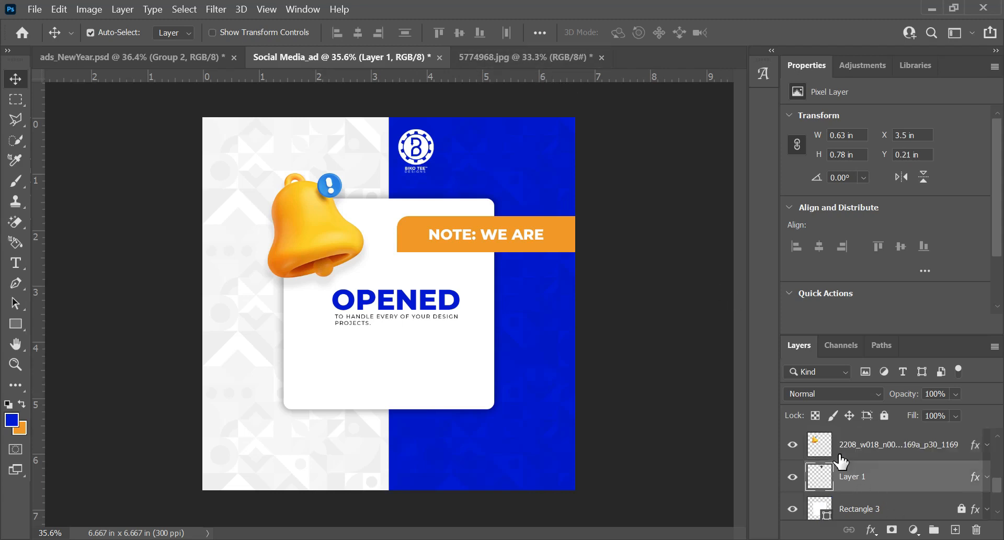
scroll(833, 460, up, 1)
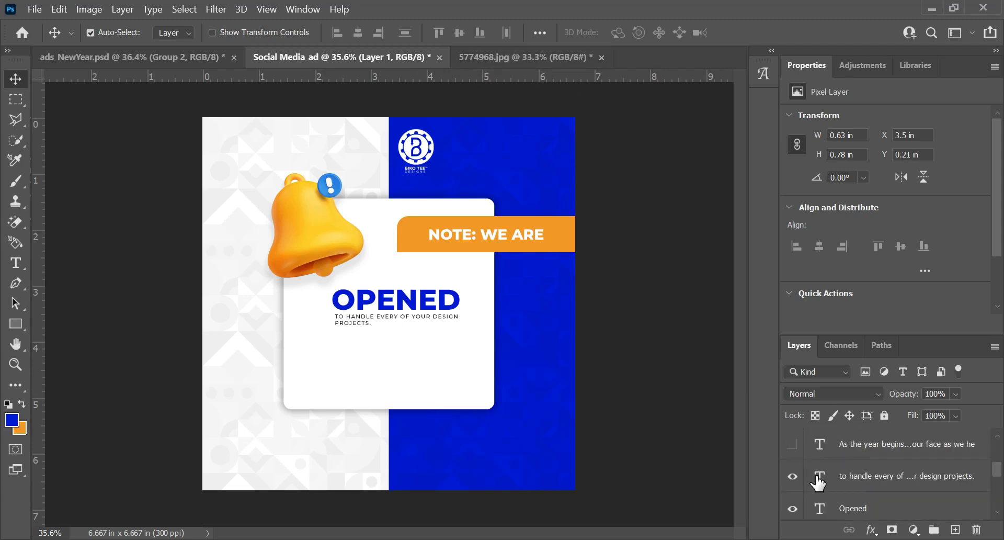
click(793, 444)
drag(307, 341, 385, 350)
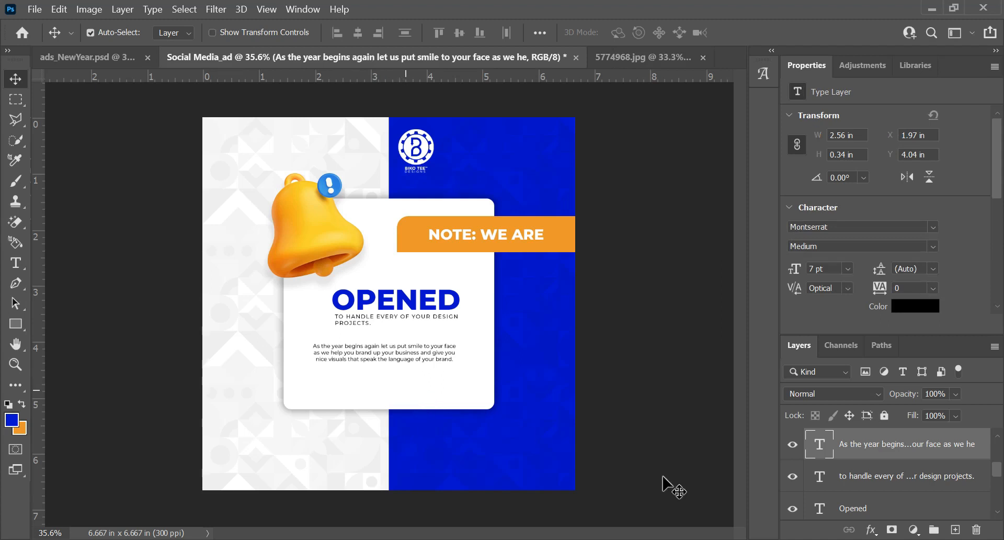
click(675, 488)
scroll(853, 500, down, 5)
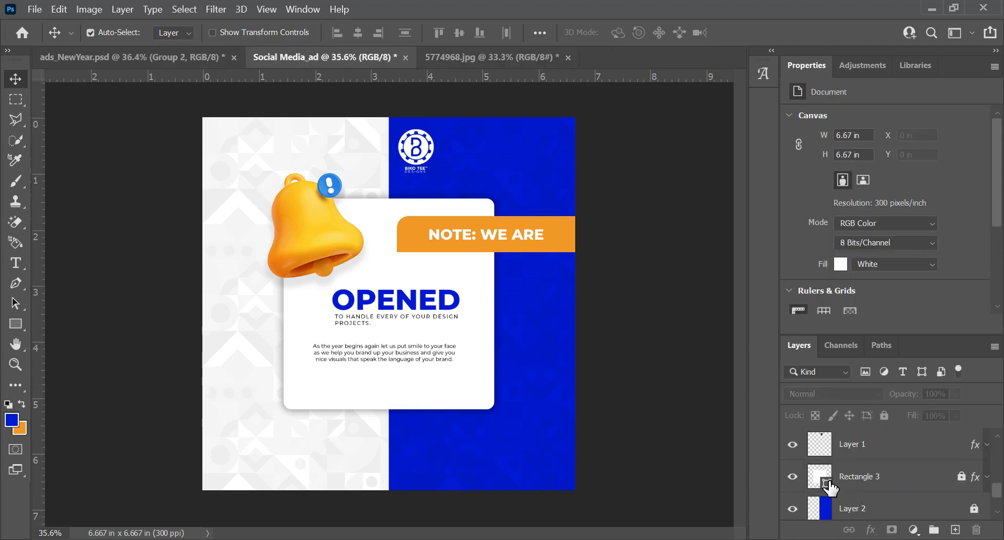
ctrl+click(818, 475)
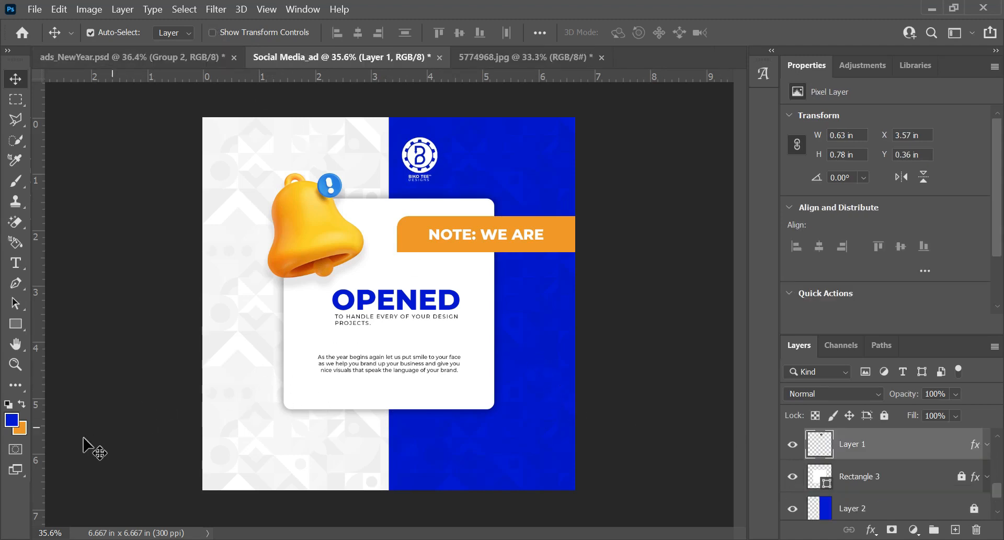
Step: Draw a blue rectangle of about 1091 × 871 px over the canvas's lower-left corner, extending past its edges
click(8, 322)
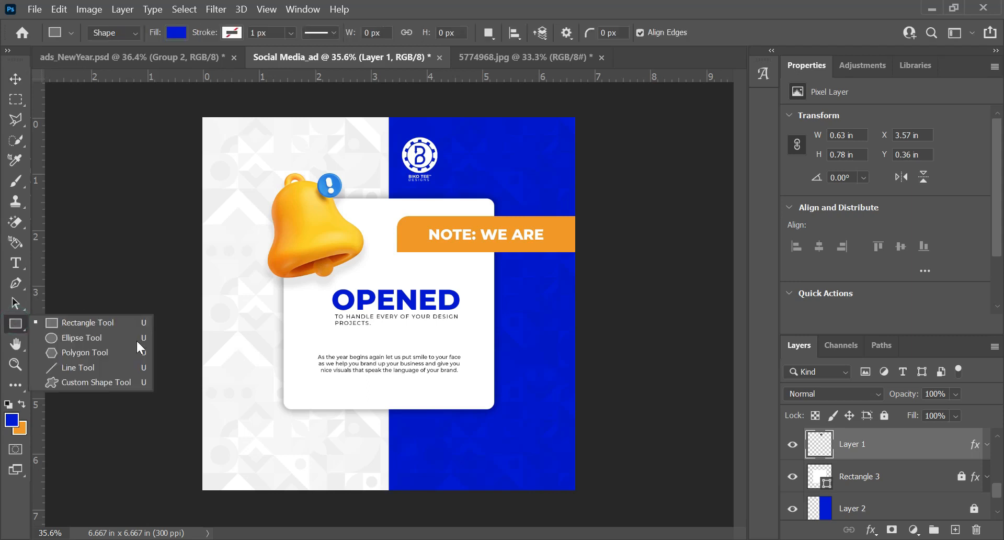
click(88, 322)
drag(149, 354, 351, 516)
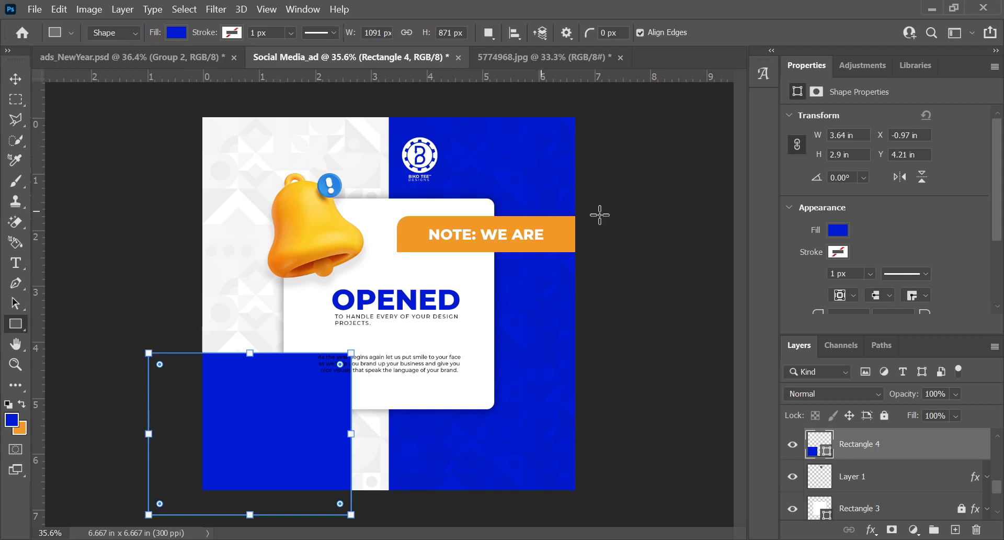
click(15, 80)
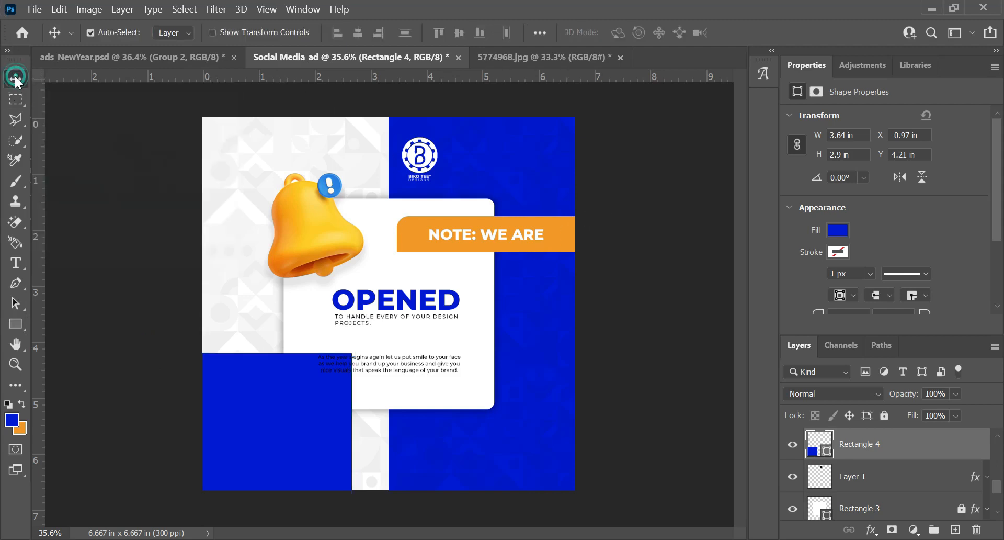
Step: Hide the orange note bar (Rectangle 2) and round the new blue rectangle's upper-right corner to 62 px
click(478, 268)
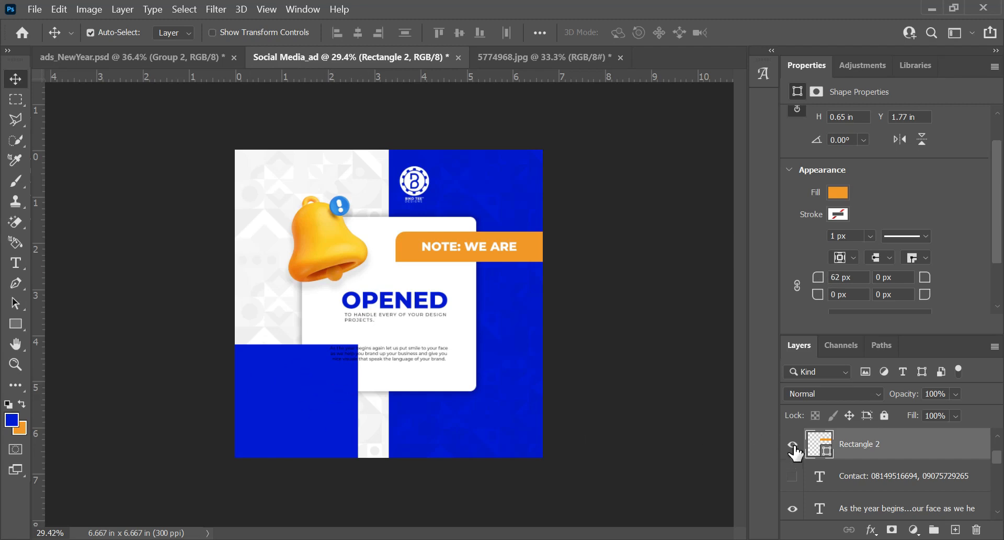
click(793, 451)
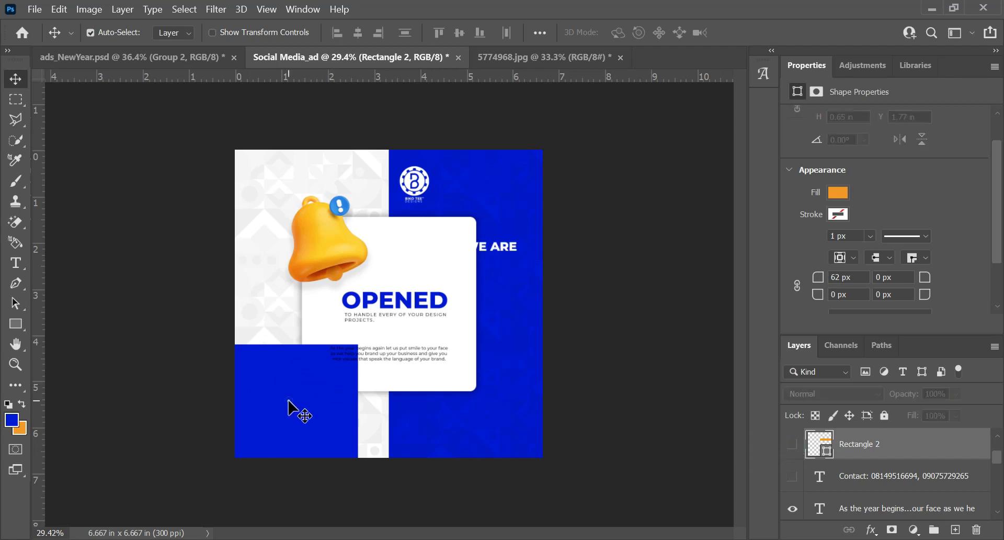
click(288, 408)
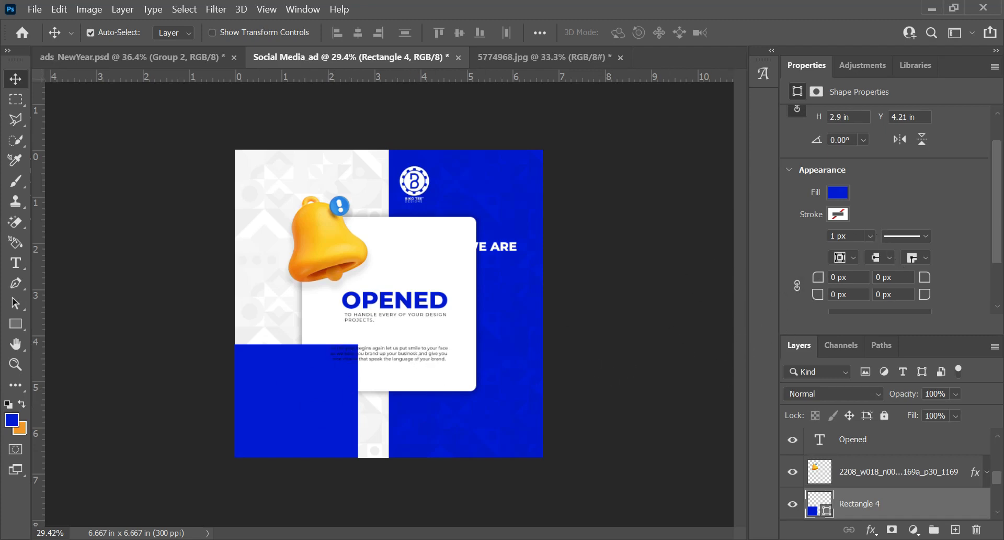
text(62)
key(Return)
Step: Remove the lower-left rectangle's fill and set its stroke to the foreground blue, 001add
click(16, 325)
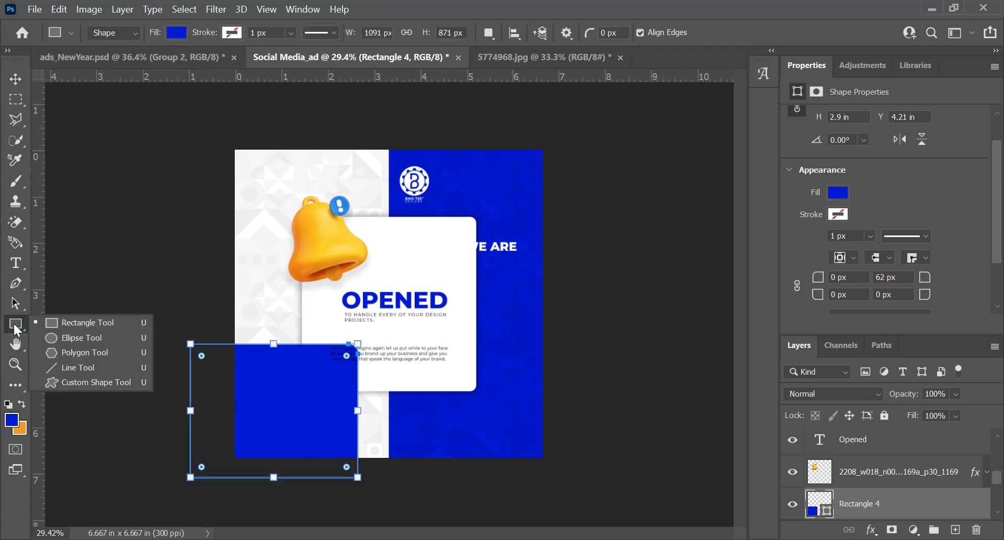
click(174, 34)
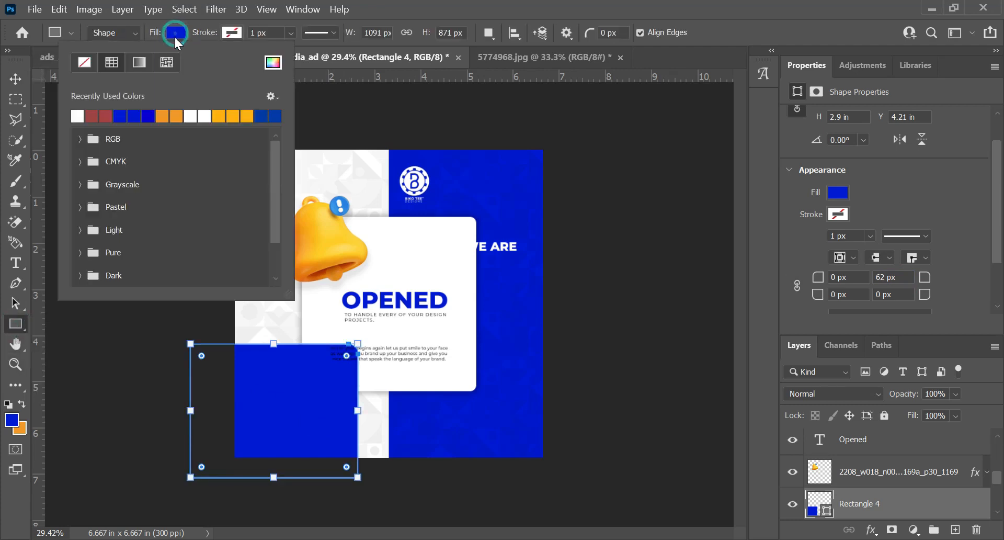
click(85, 62)
click(230, 33)
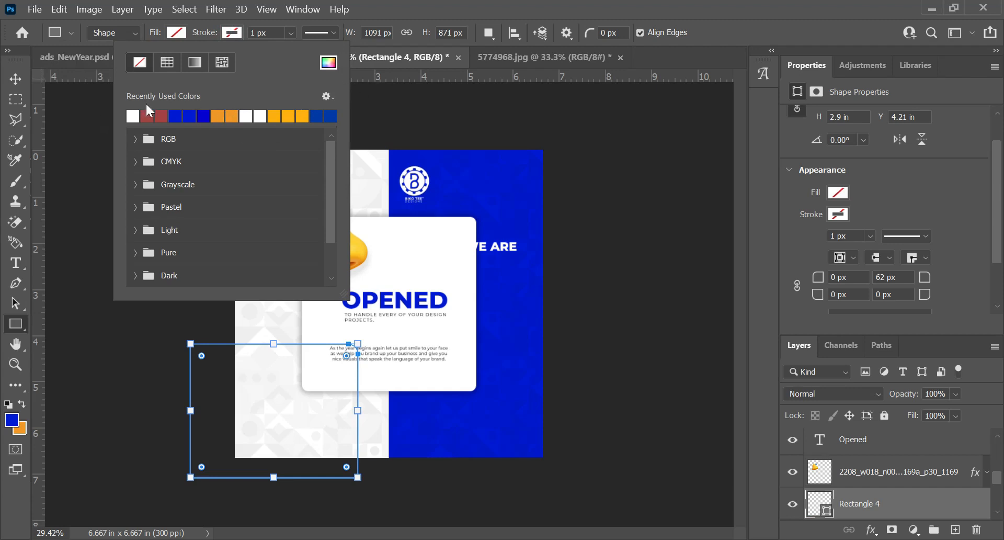
click(330, 64)
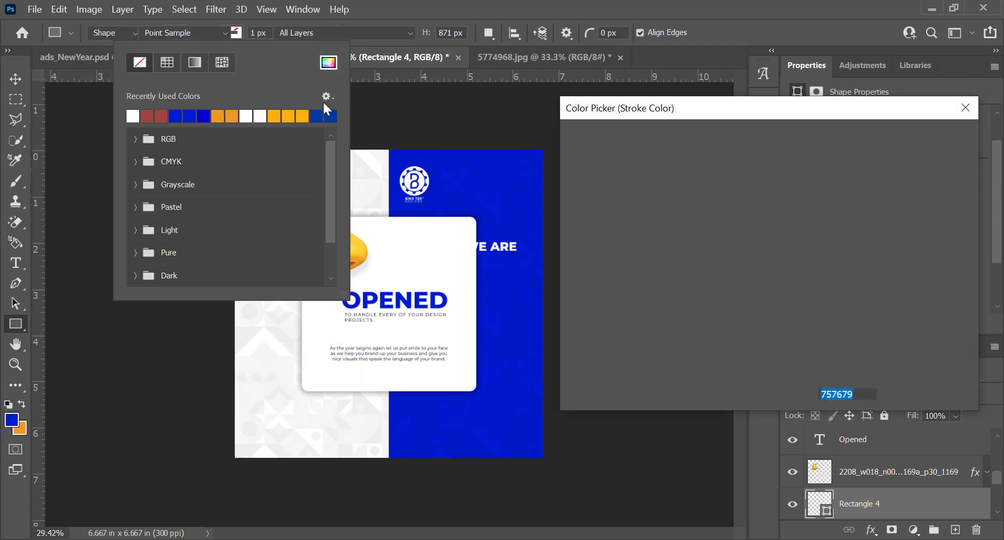
click(16, 420)
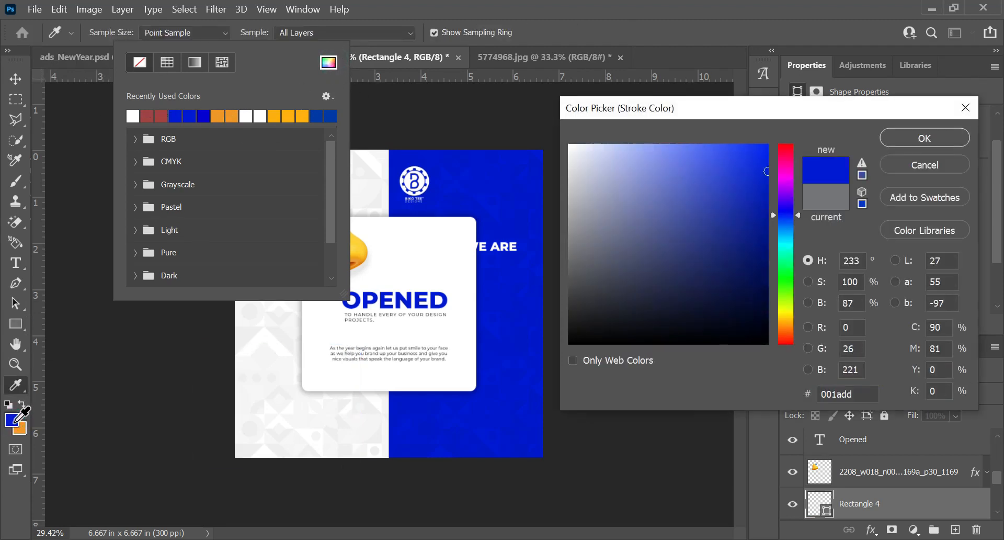
click(925, 138)
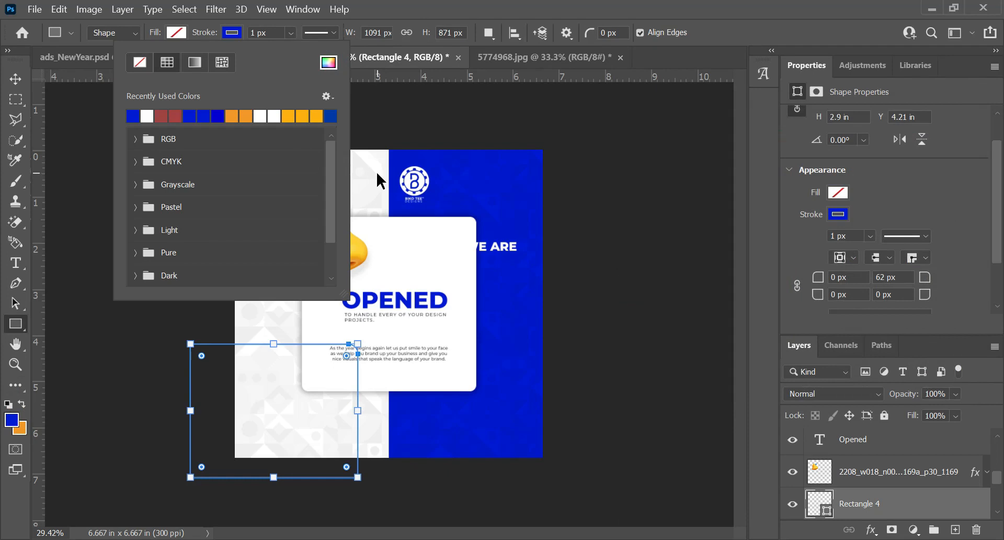
Step: Hide the path outline and thicken the lower-left rectangle's blue stroke to 3 px
click(332, 419)
key(ctrl+h)
key(ctrl+h)
scroll(326, 406, up, 3)
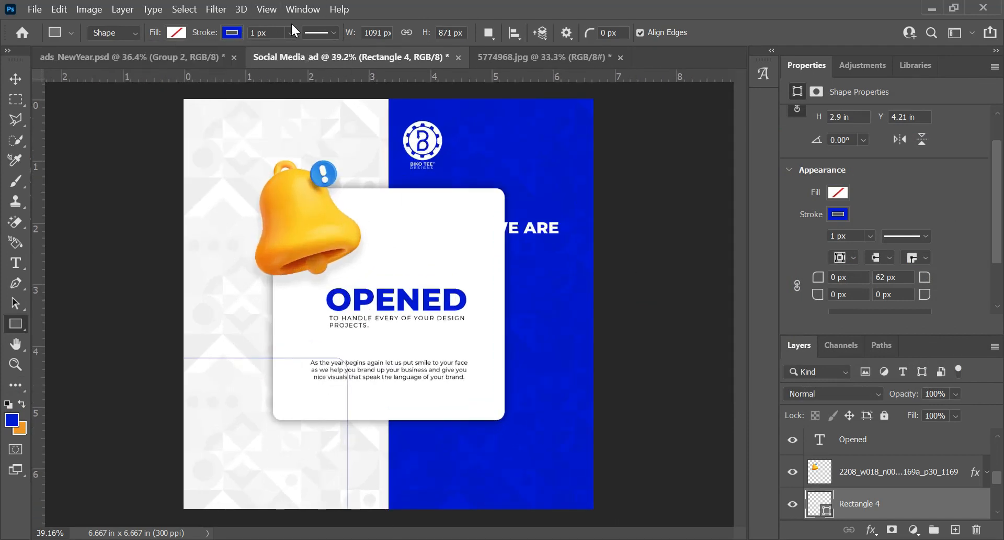
click(264, 32)
key(Return)
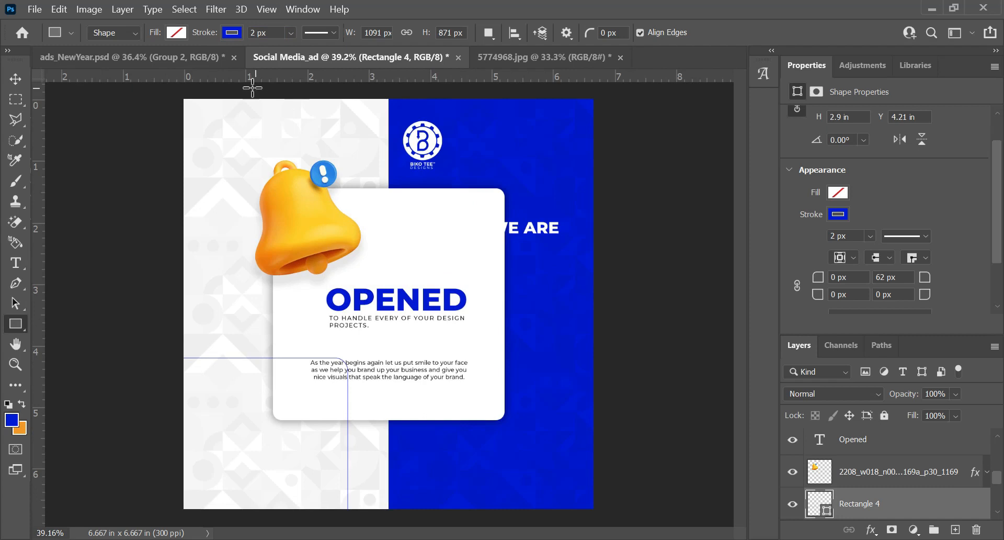
click(274, 32)
key(Return)
scroll(282, 294, down, 4)
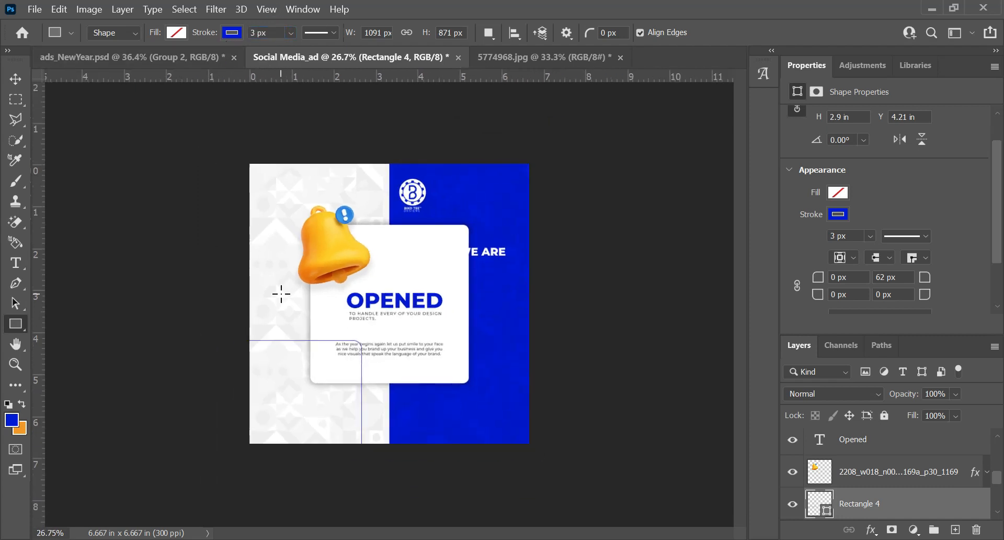
Step: Move the outlined rectangle down in the canvas's lower-left corner, away from the paragraph on the card
key(v)
key(shift+Down)
key(shift+Down)
key(shift+Down)
key(shift+Down)
key(shift+Down)
key(shift+Down)
key(shift+Down)
key(shift+Down)
key(shift+Down)
key(shift+Down)
key(shift+Down)
key(shift+Down)
key(shift+Down)
key(shift+Down)
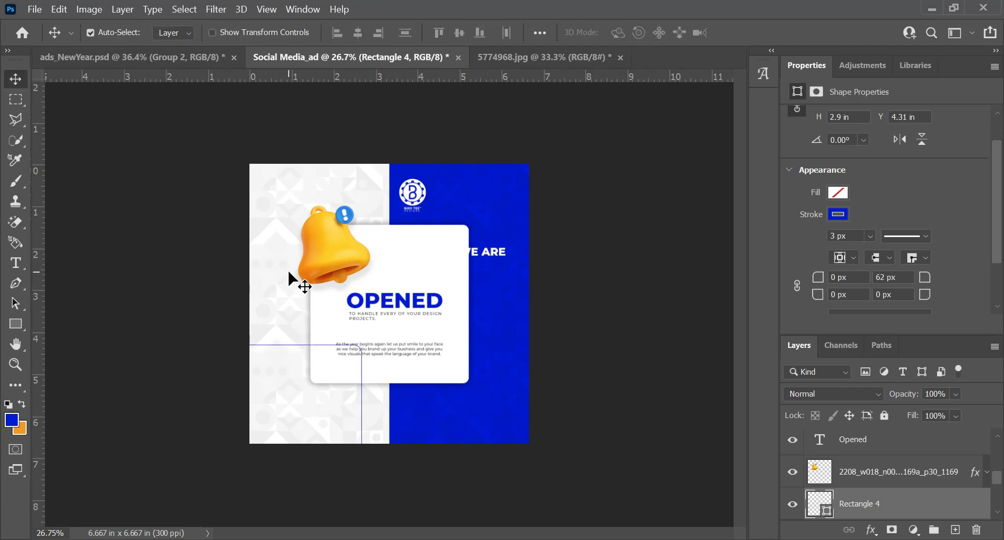
Step: Raise the bell, OPENED heading, tagline and paragraph slightly, bringing the paragraph to about X 2.06 in, Y 3.97 in
key(shift+Left)
key(shift+Left)
key(shift+Left)
key(shift+Left)
key(shift+Left)
key(shift+Left)
key(shift+Left)
key(shift+Left)
key(shift+Left)
key(shift+Left)
key(shift+Left)
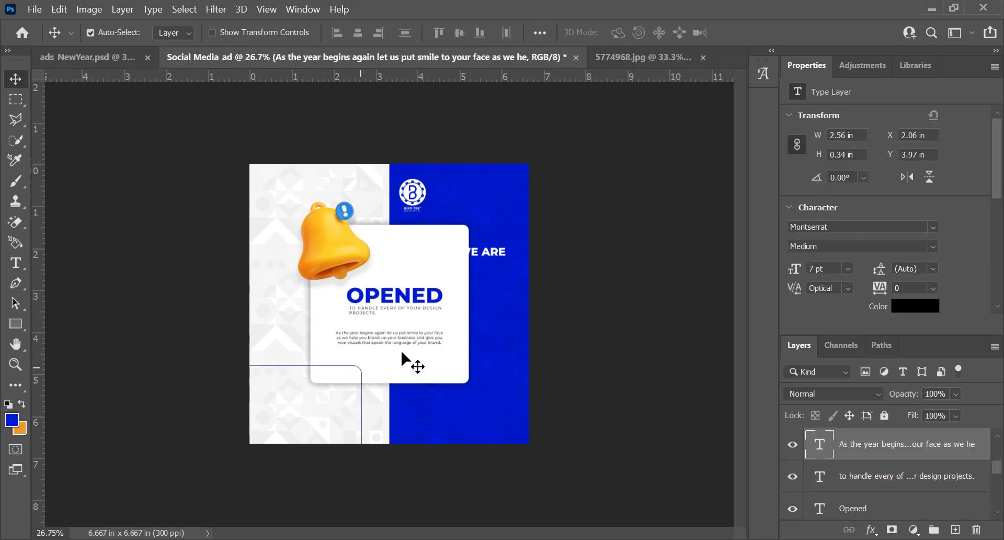
Step: Show the hidden contact text layer and place it along the bottom of the blue half at about X 3.52 in, Y 6.33 in
scroll(823, 461, up, 2)
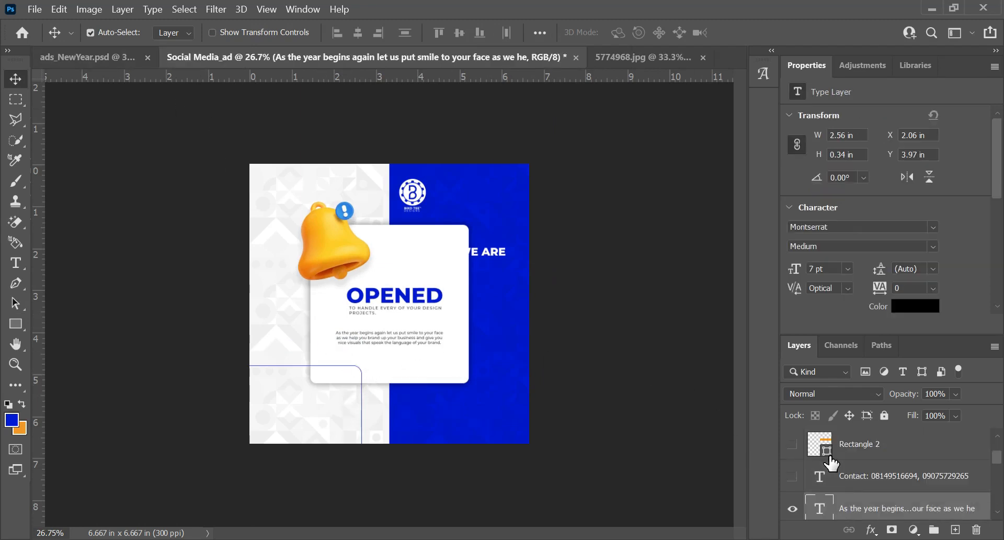
click(793, 477)
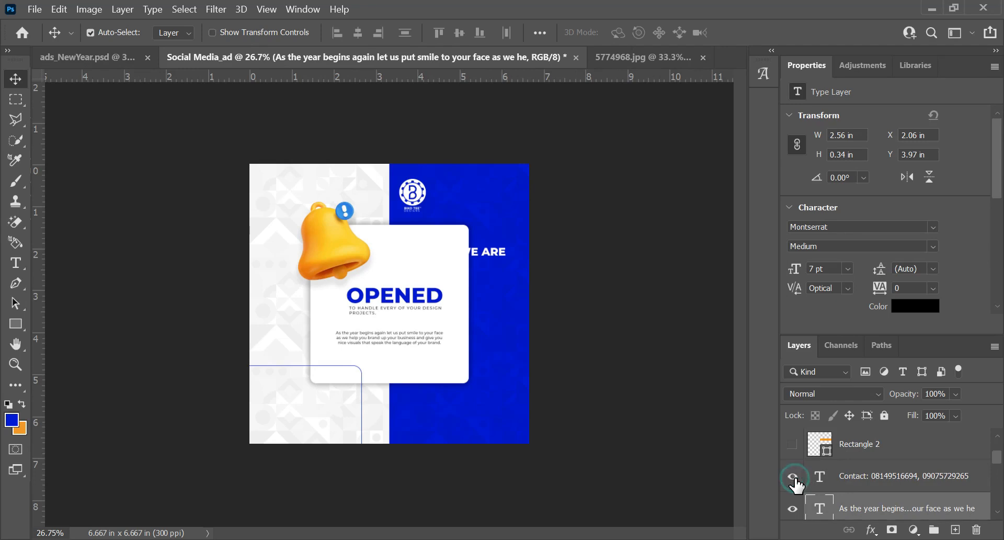
drag(368, 410, 407, 419)
scroll(378, 423, up, 2)
drag(359, 442, 483, 465)
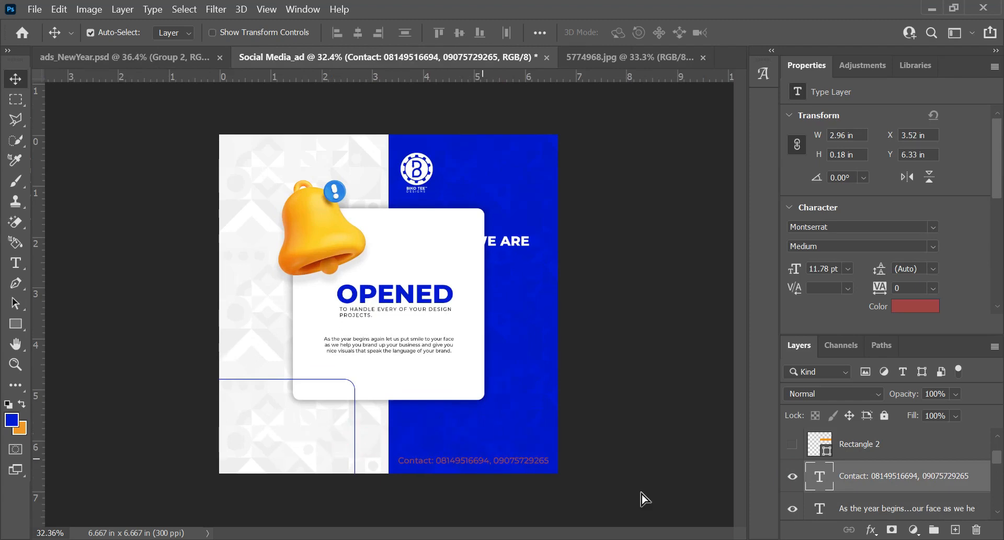
Step: Change the contact text's color to white and commit the text edit
double_click(820, 483)
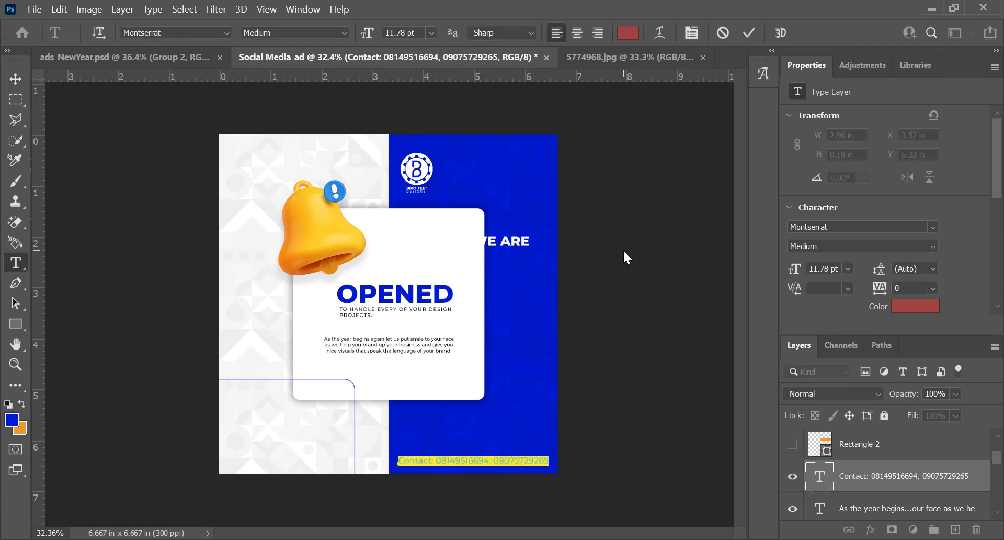
click(749, 33)
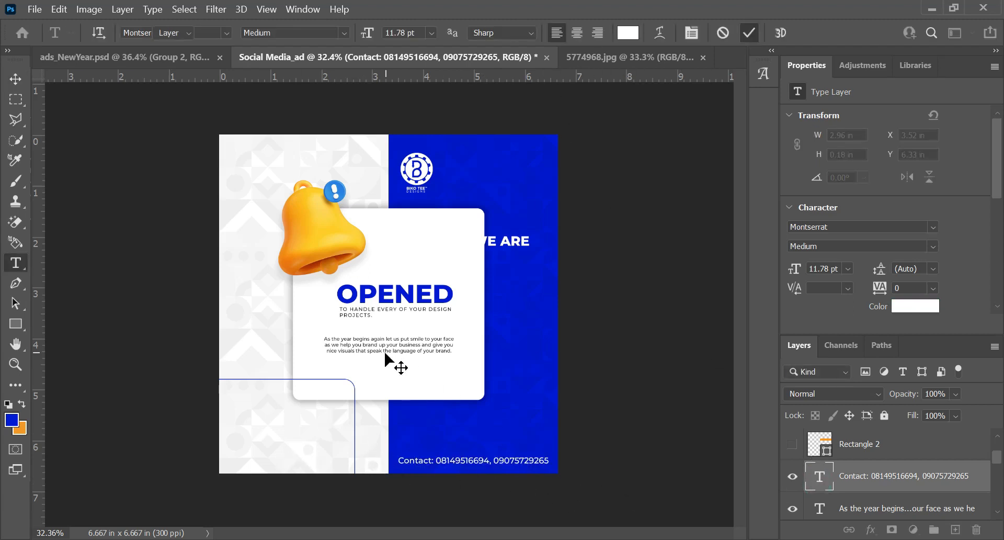
key(v)
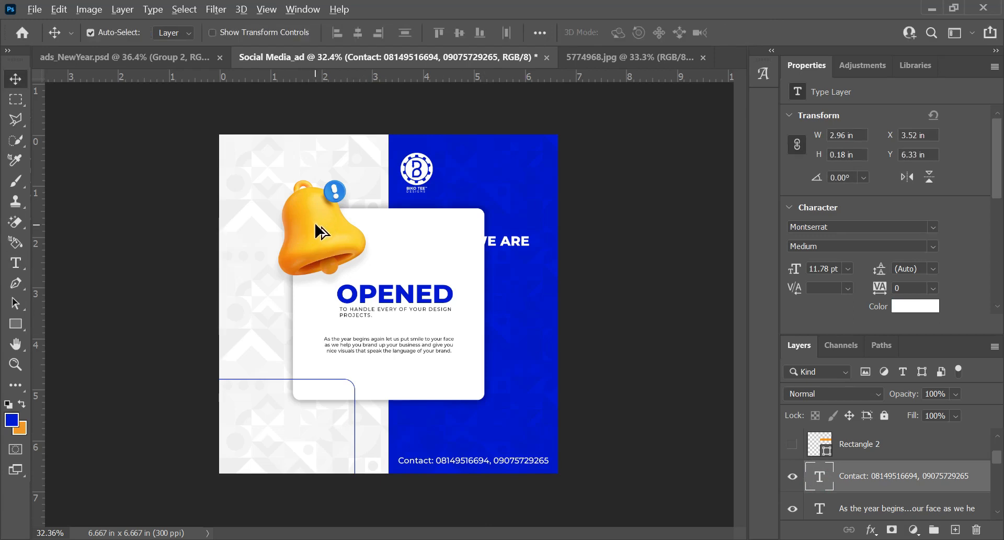
Step: Duplicate the bell, scale the copy to about 0.82 × 0.73 in, and place it partly past the canvas's right edge above the contact text
drag(320, 230, 476, 386)
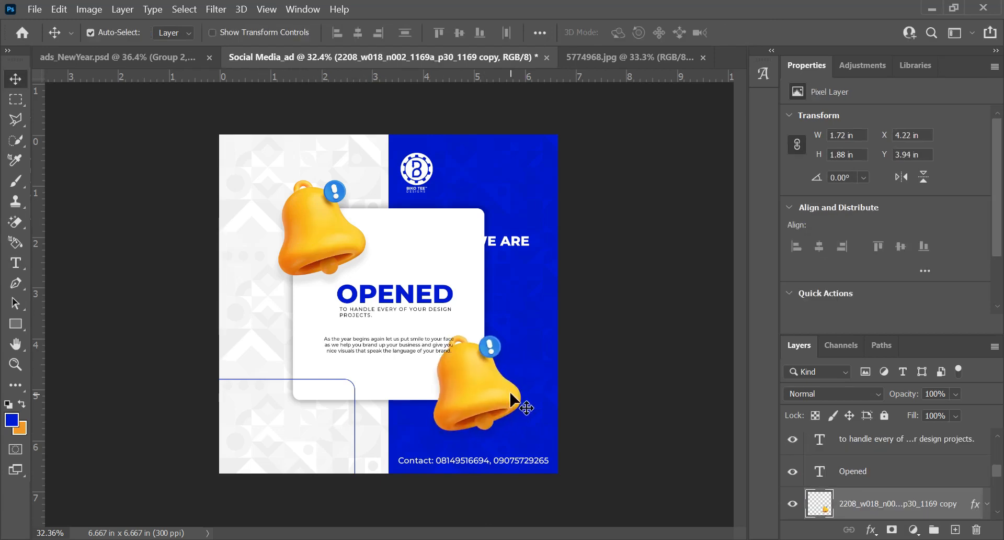
key(ctrl+t)
drag(522, 339, 491, 412)
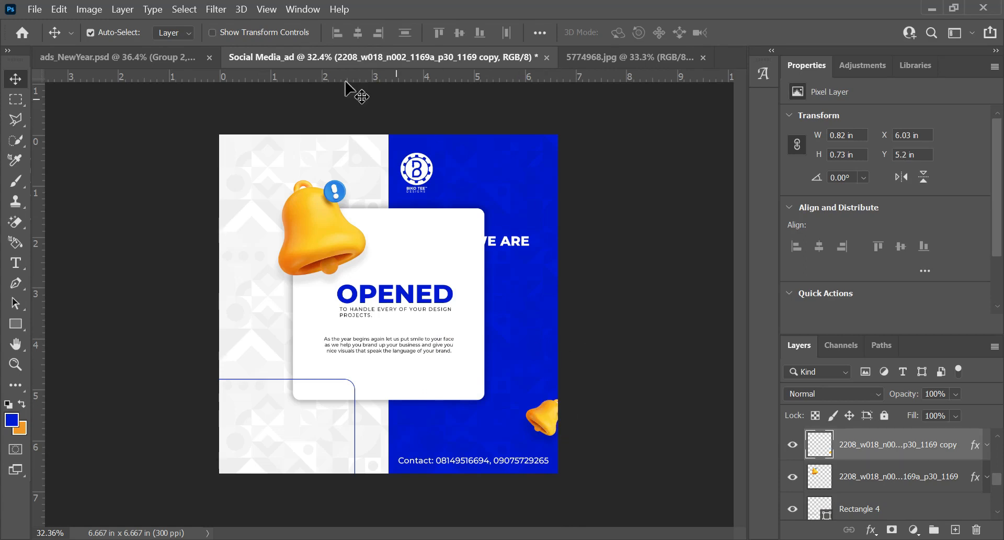
Step: Apply a Gaussian Blur with a 7.4-pixel radius to the small bell copy
click(214, 10)
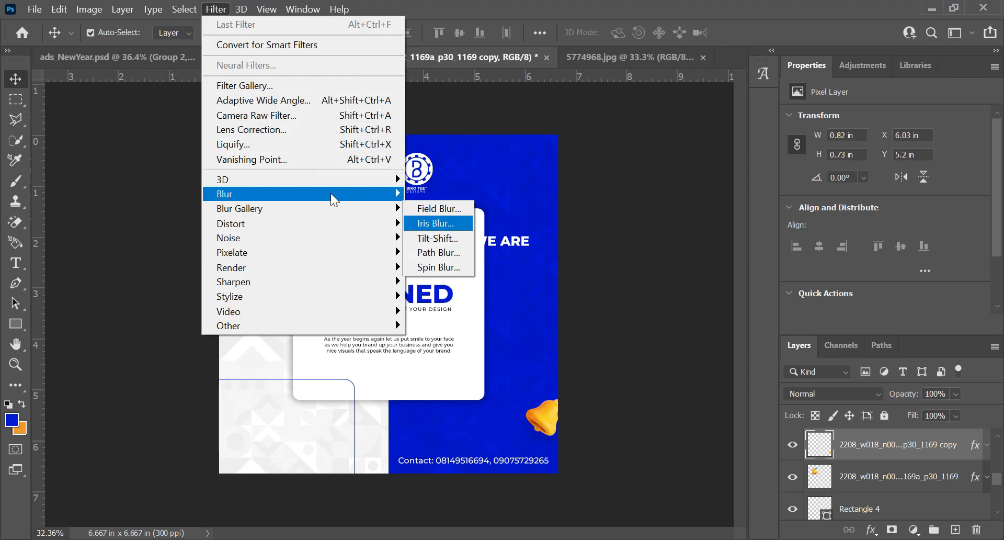
mouse_move(331, 193)
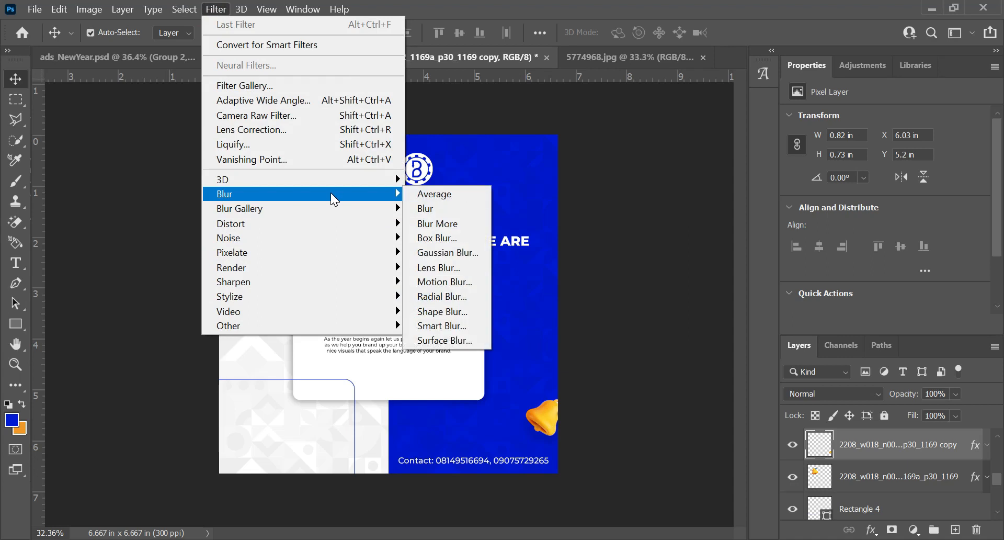
click(428, 252)
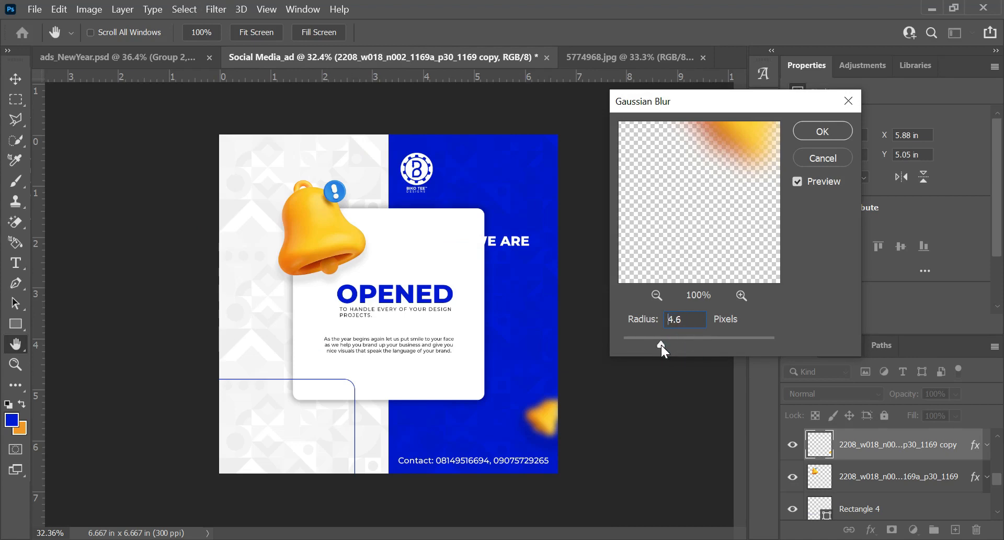
drag(662, 345, 674, 344)
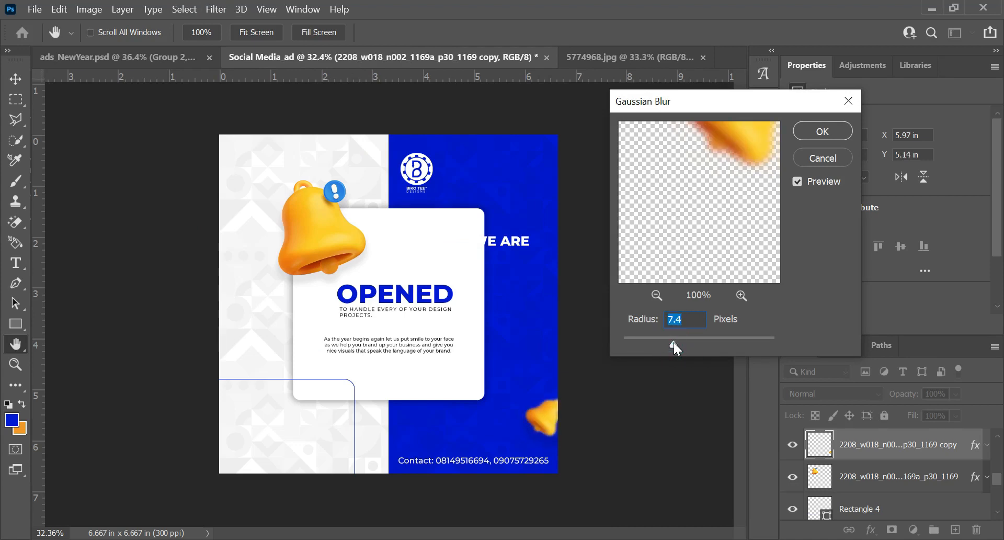
click(816, 129)
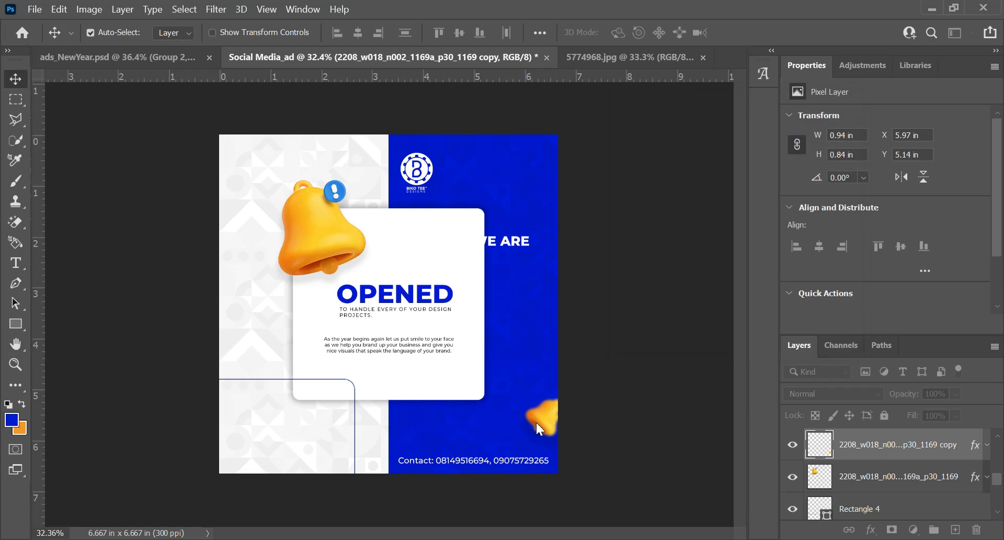
click(988, 445)
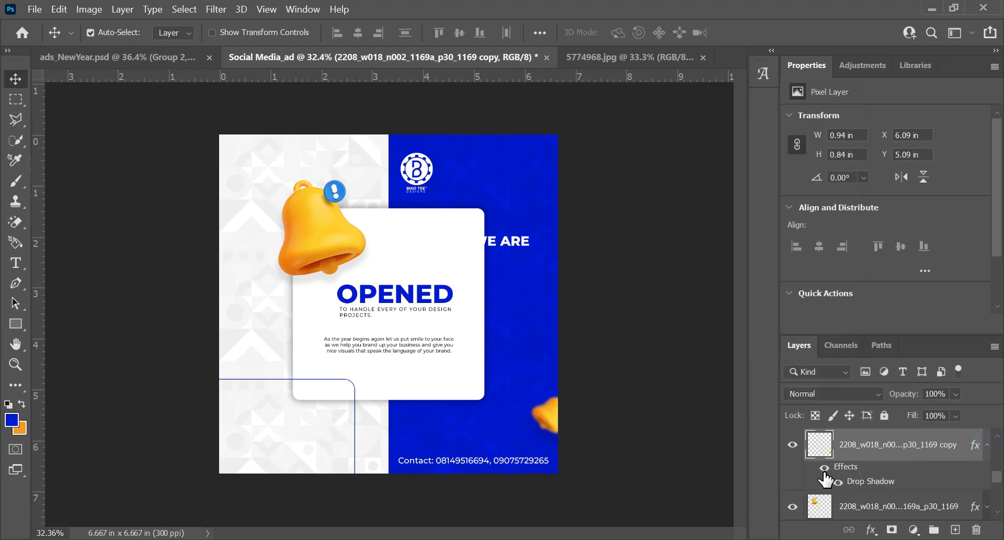
click(982, 445)
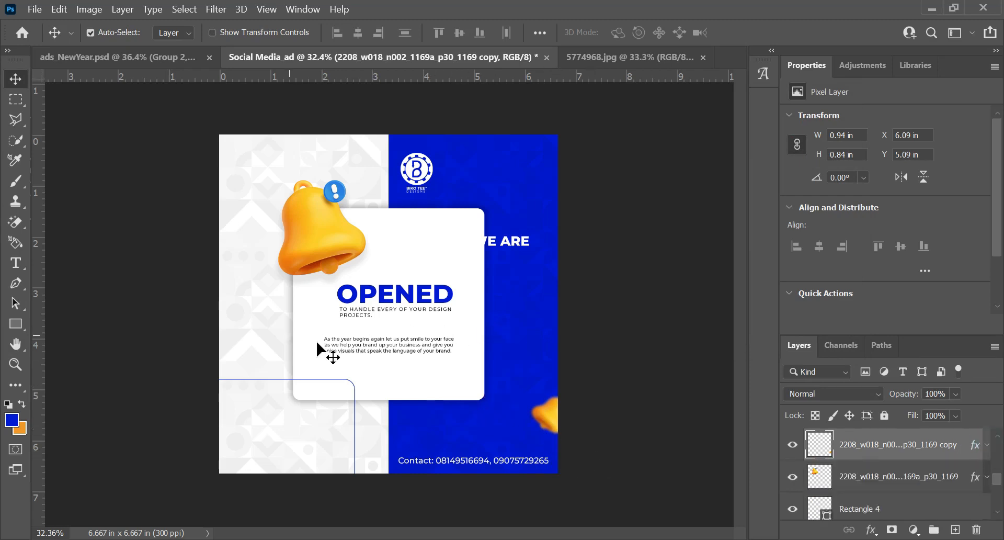
Step: Show the hidden Biko tee Designs text layer and place it inside the blue outline at about X 0.9 in, Y 6.01 in
scroll(858, 455, up, 5)
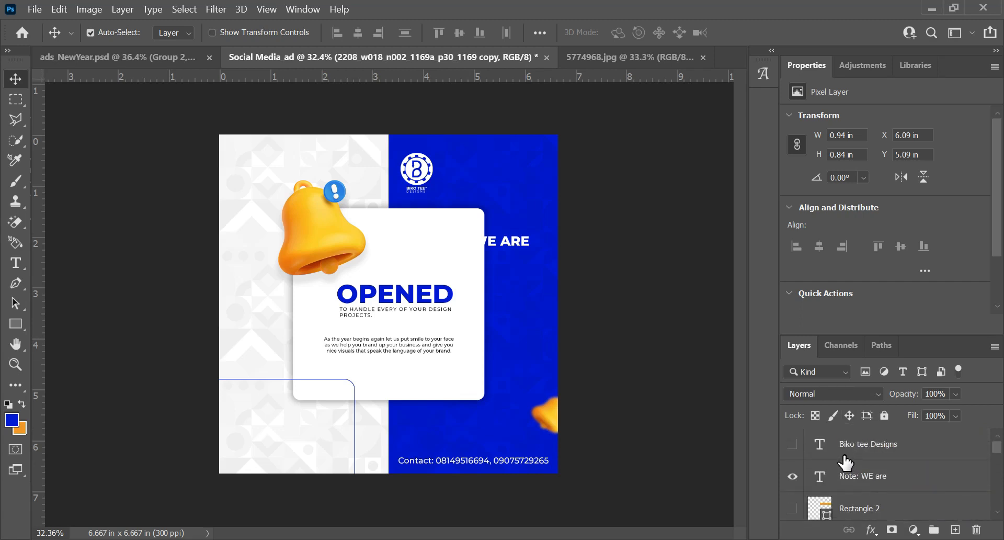
click(793, 444)
drag(233, 391, 292, 468)
scroll(291, 467, up, 1)
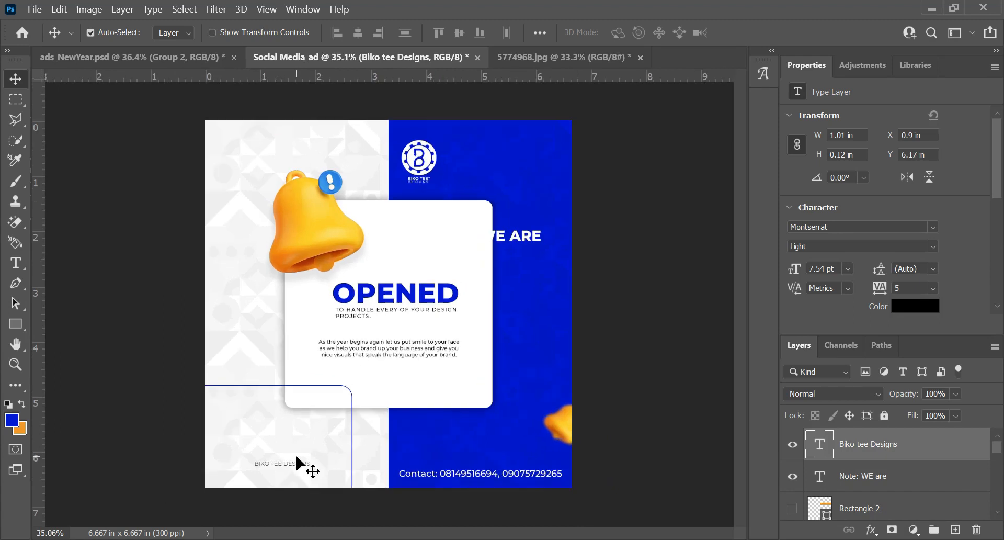
key(shift+Up)
key(shift+Up)
key(shift+Up)
Step: Try to group the text layers without the Rectangle 2 shape, naming the group txt
scroll(811, 460, down, 1)
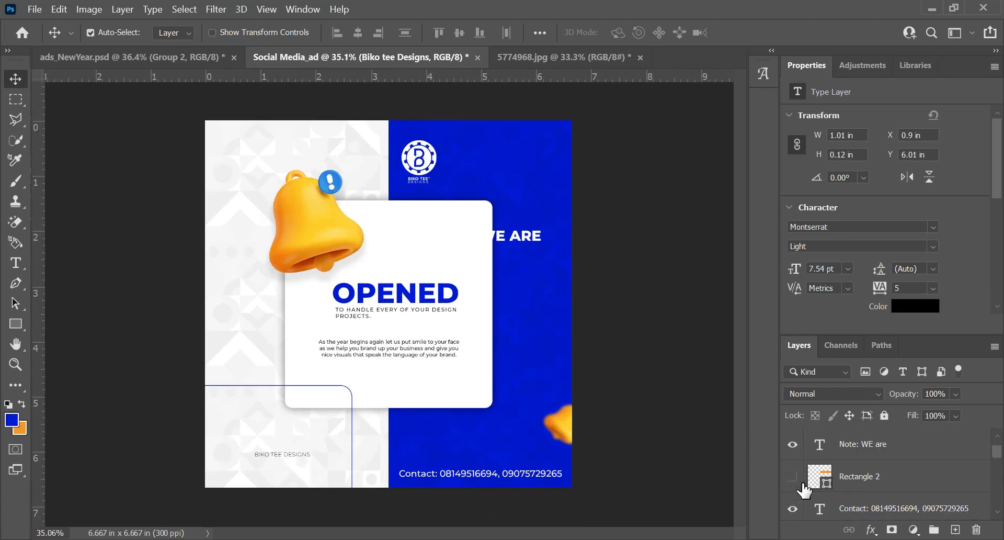
scroll(899, 494, down, 5)
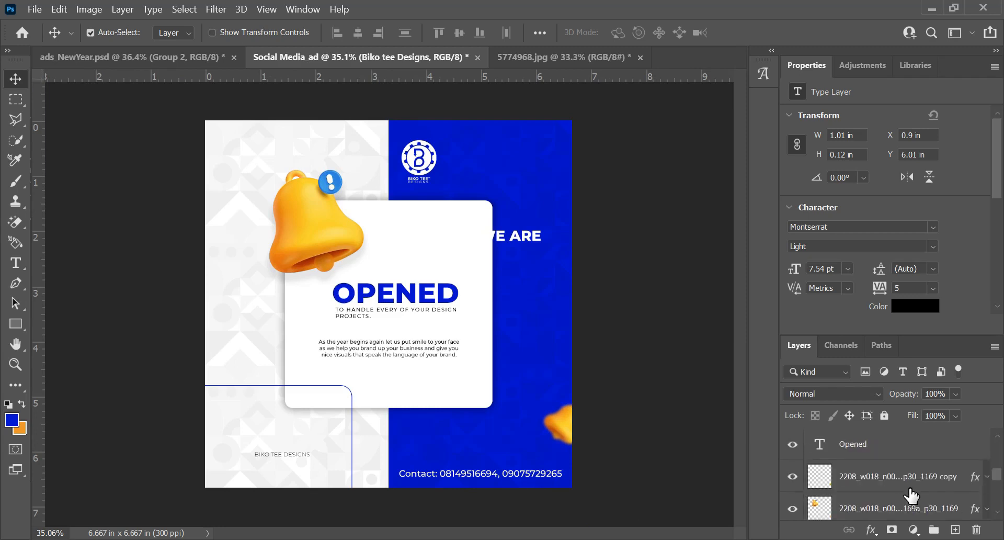
scroll(913, 489, up, 1)
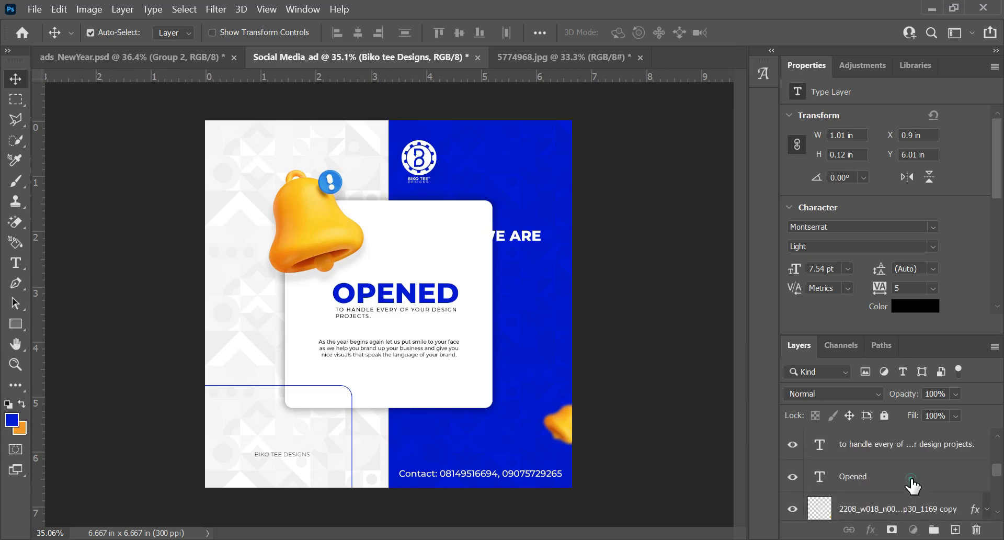
click(913, 477)
scroll(913, 487, up, 3)
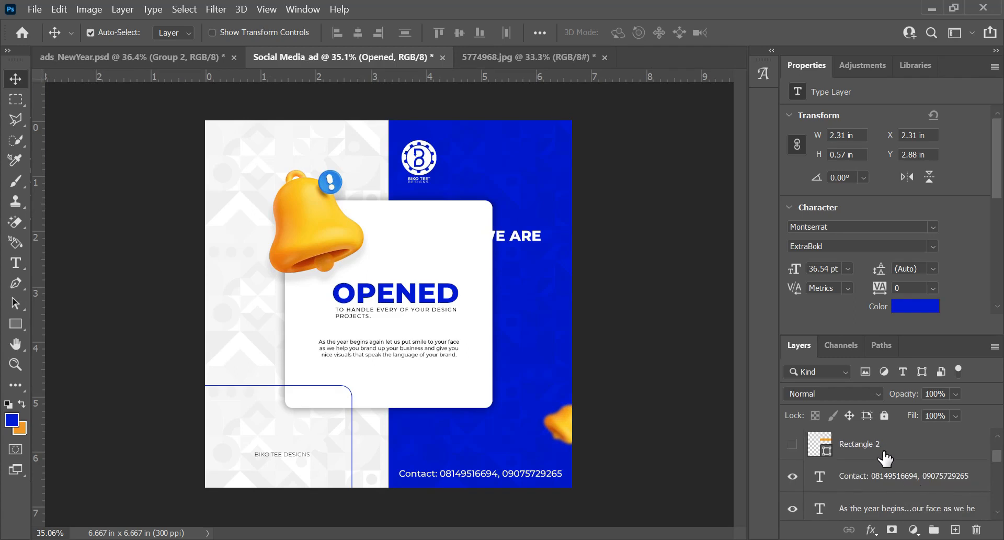
ctrl+click(887, 476)
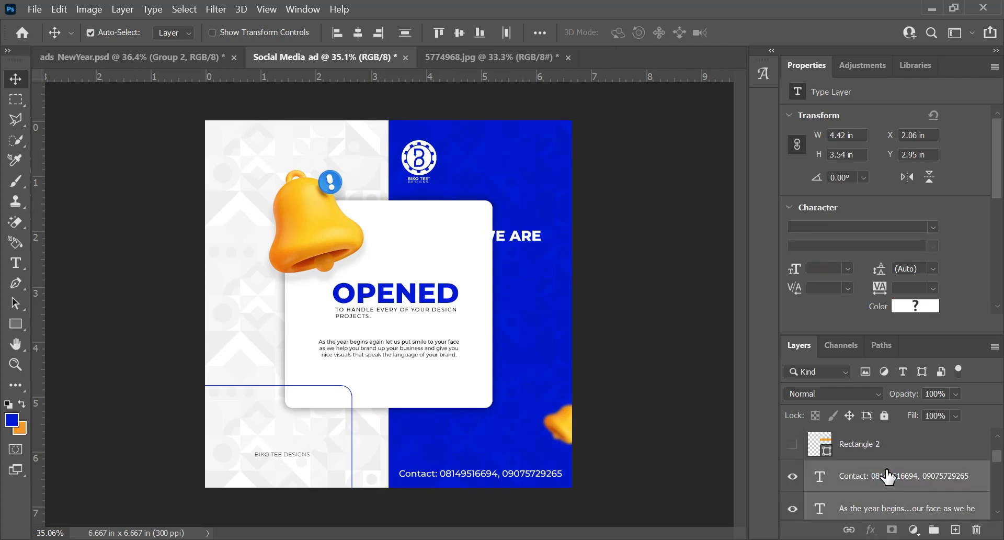
scroll(892, 455, up, 1)
ctrl+click(896, 453)
scroll(895, 454, up, 1)
ctrl+click(895, 455)
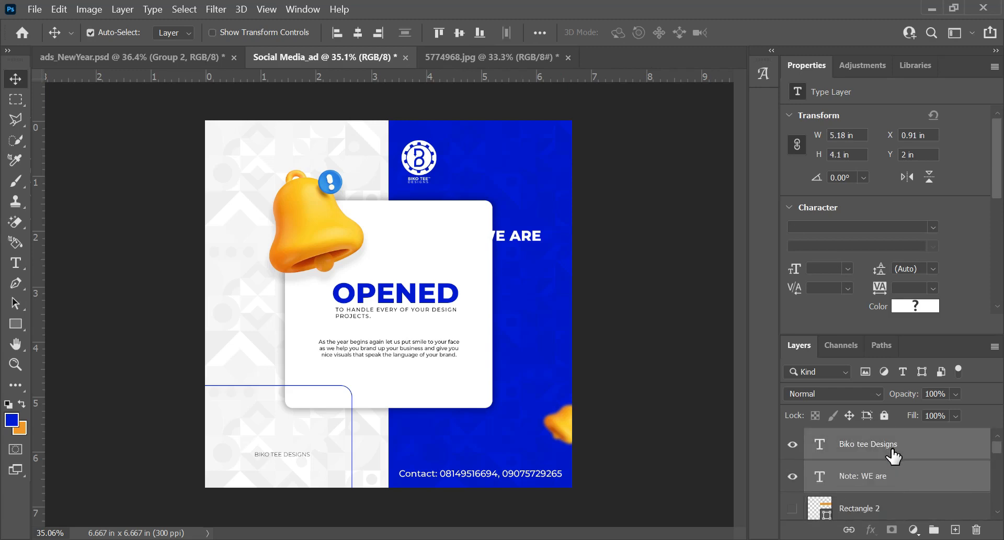
key(ctrl+g)
double_click(852, 439)
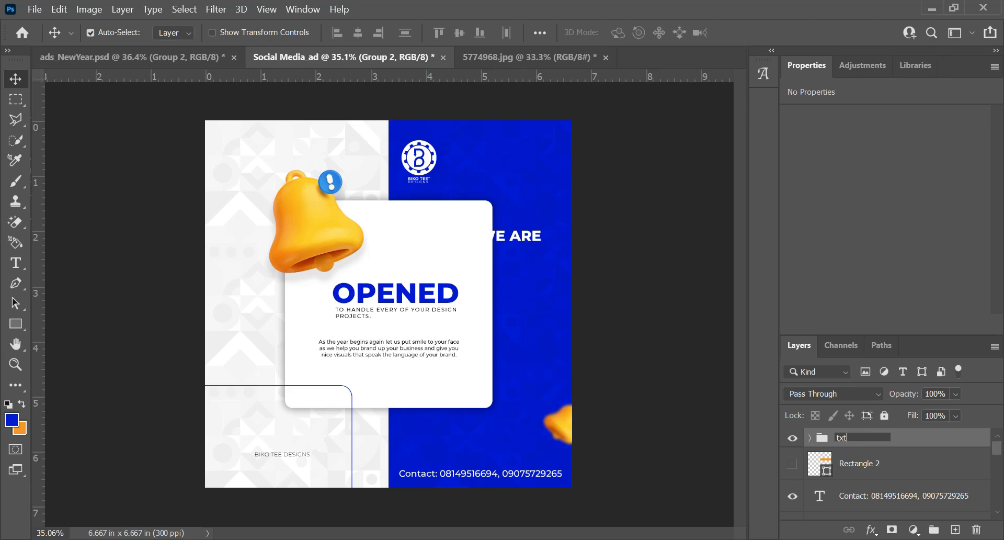
text(txt)
key(Return)
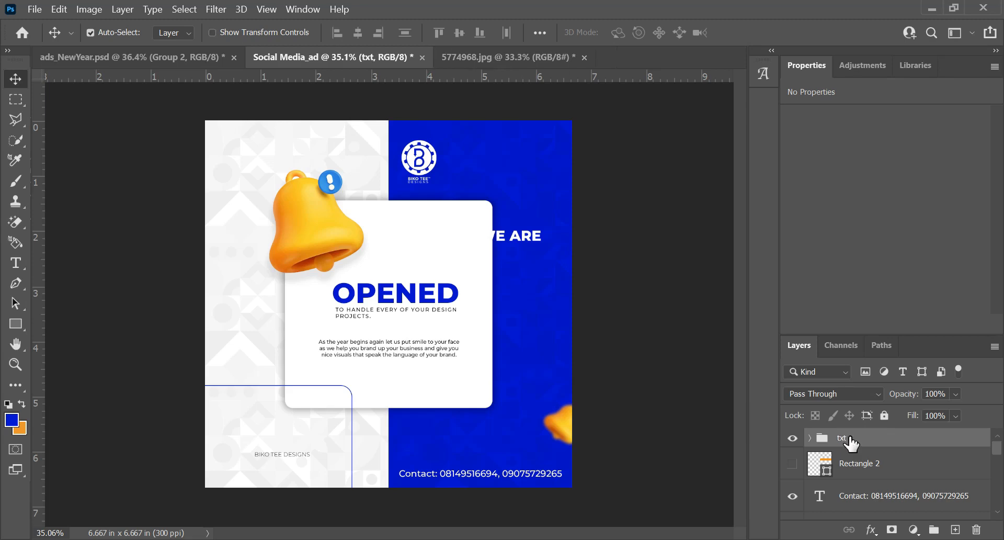
click(790, 440)
click(792, 439)
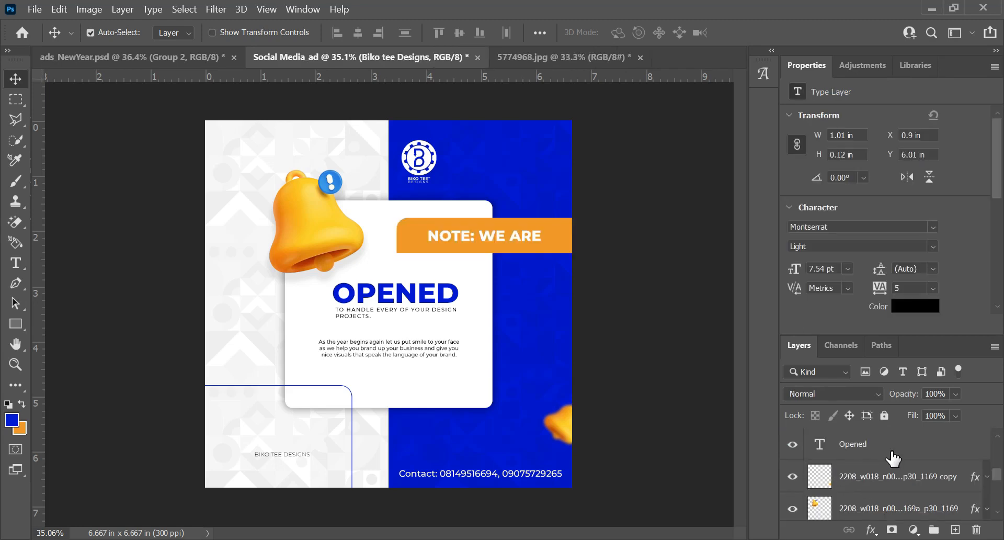
Step: Group all layers from Opened up to Biko tee Designs, including the orange Rectangle 2, name the group txt, and check its contents
click(897, 451)
click(897, 451)
scroll(884, 450, up, 3)
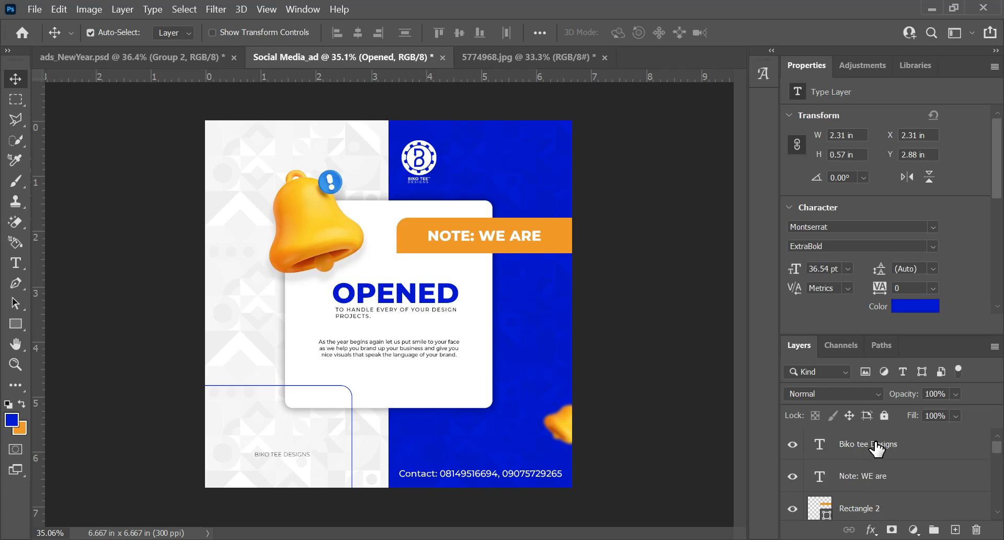
shift+click(899, 453)
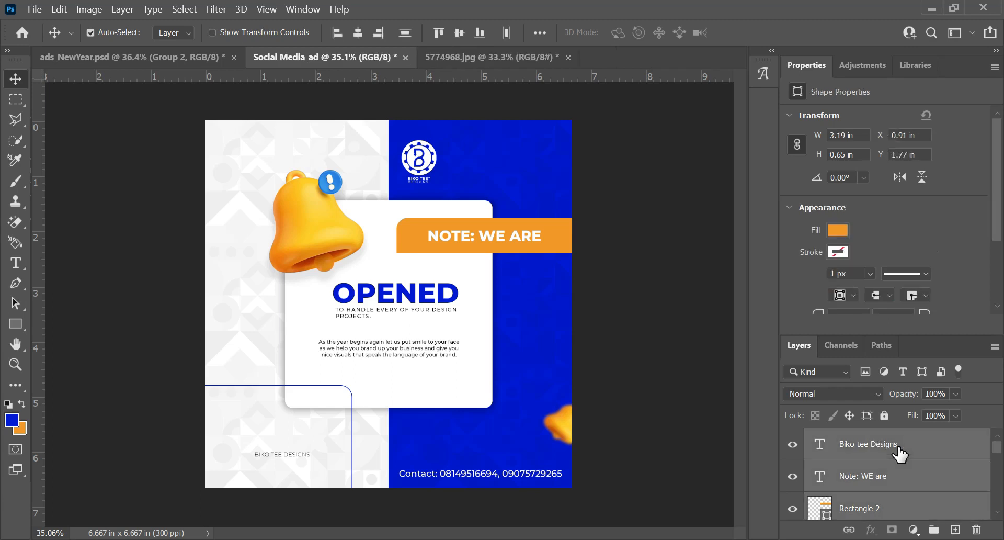
scroll(898, 453, down, 2)
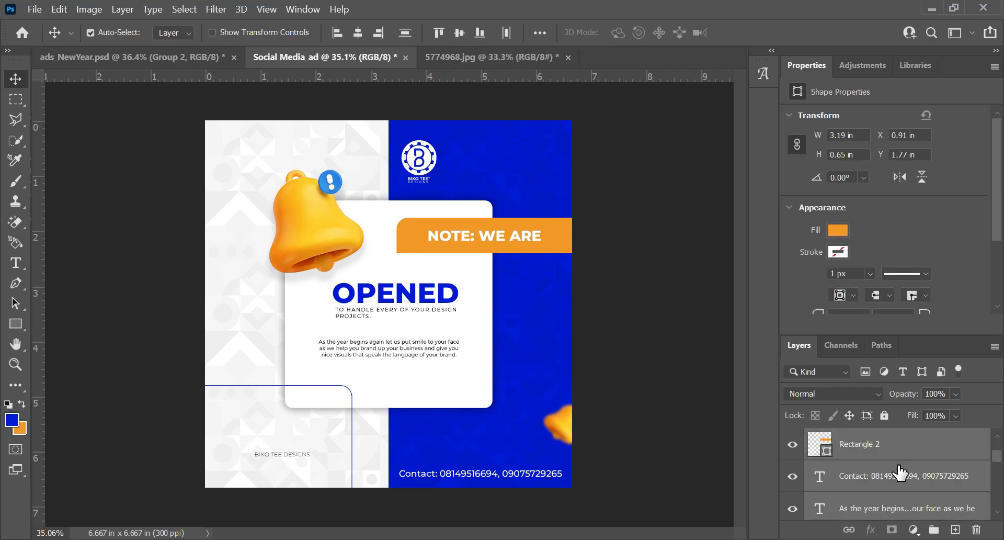
scroll(898, 453, up, 1)
key(ctrl+g)
key(ctrl)
double_click(853, 438)
text(txt)
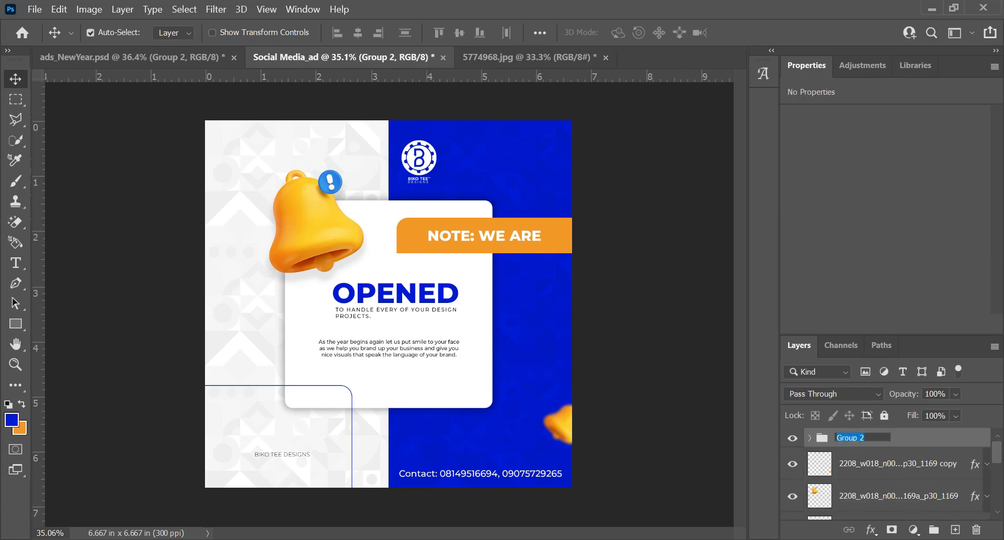
key(Return)
click(794, 437)
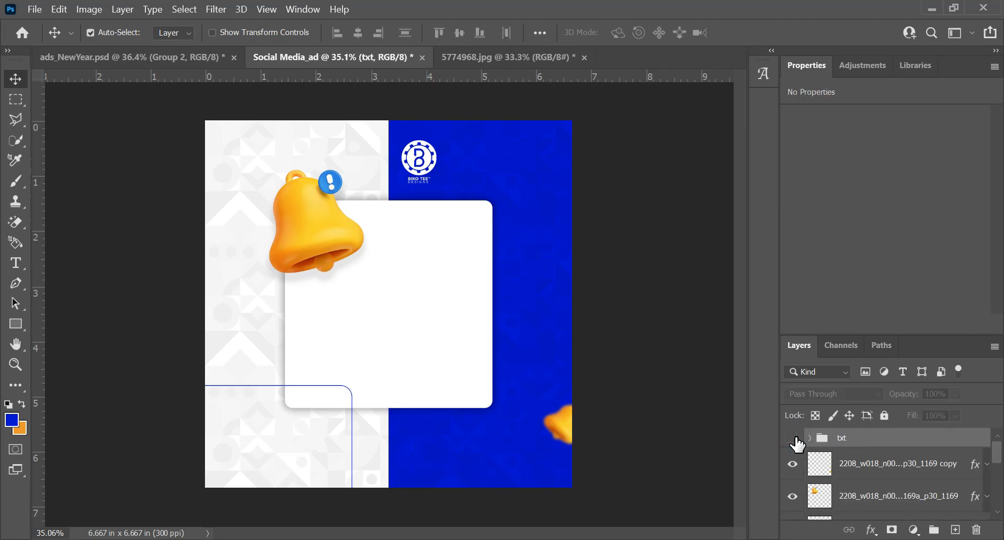
click(794, 438)
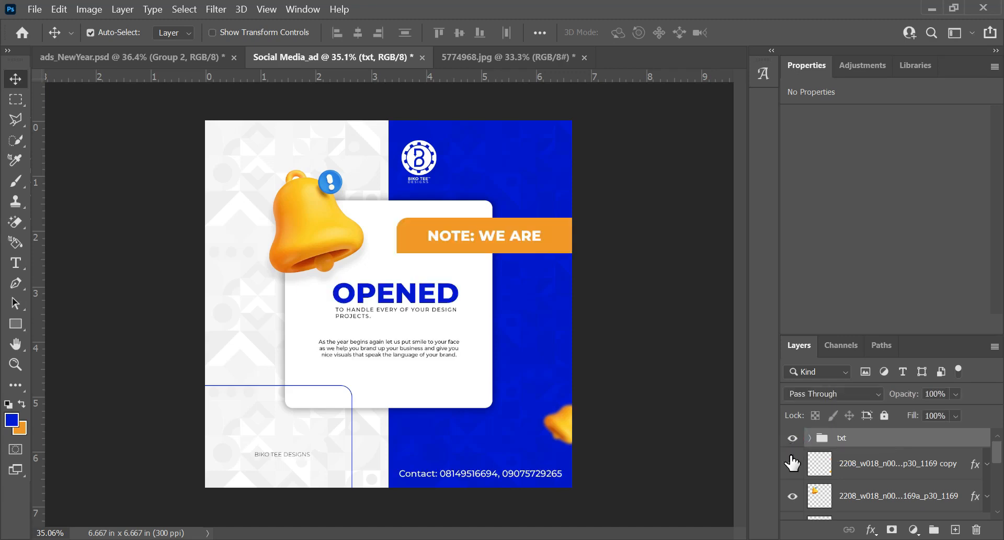
Step: Group the large bell layer and its small blurred copy, and name the group bell
scroll(860, 489, down, 1)
click(872, 480)
key(ctrl+g)
double_click(851, 440)
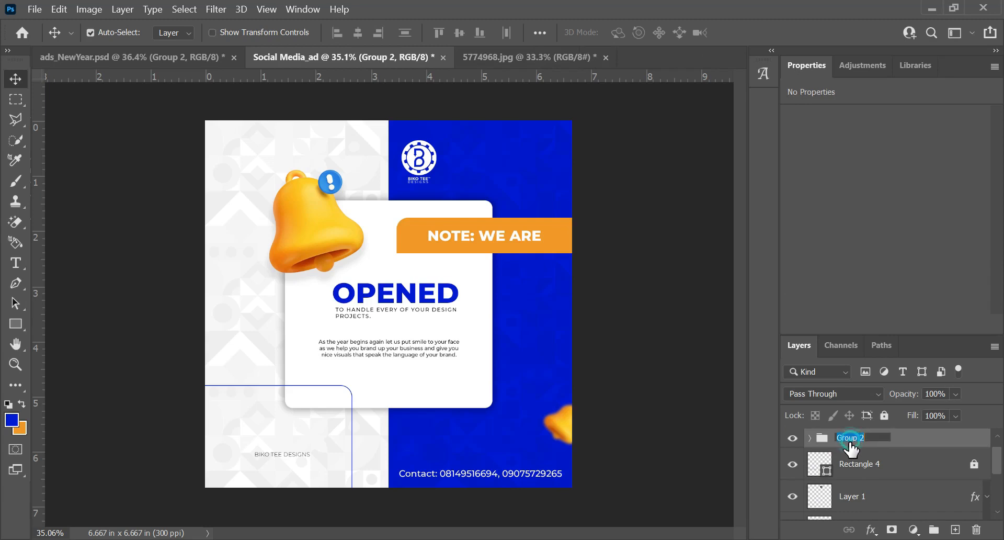
text(bell)
key(Return)
Step: Rename Layer 1, which holds the white logo, as logo
click(793, 466)
scroll(870, 471, down, 1)
scroll(870, 471, up, 1)
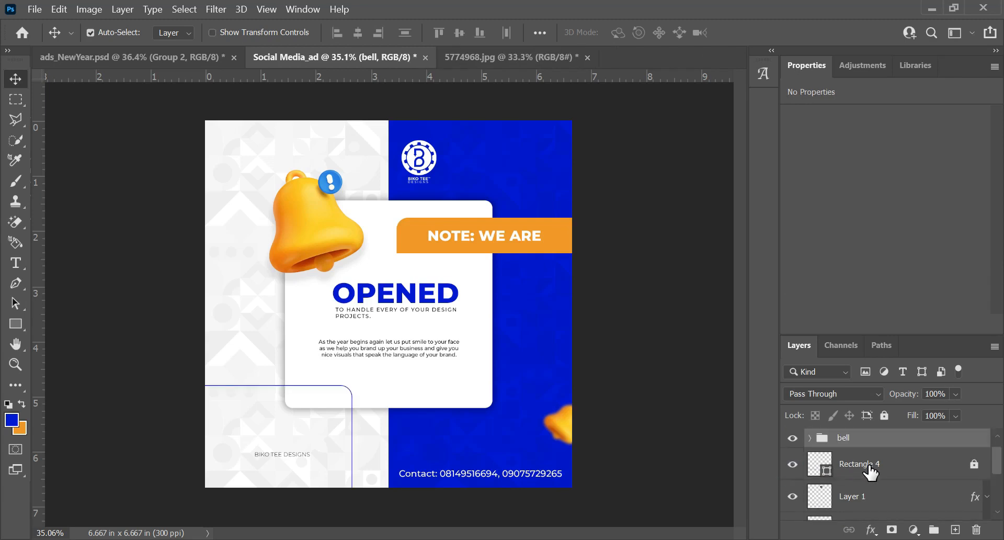
scroll(859, 496, down, 1)
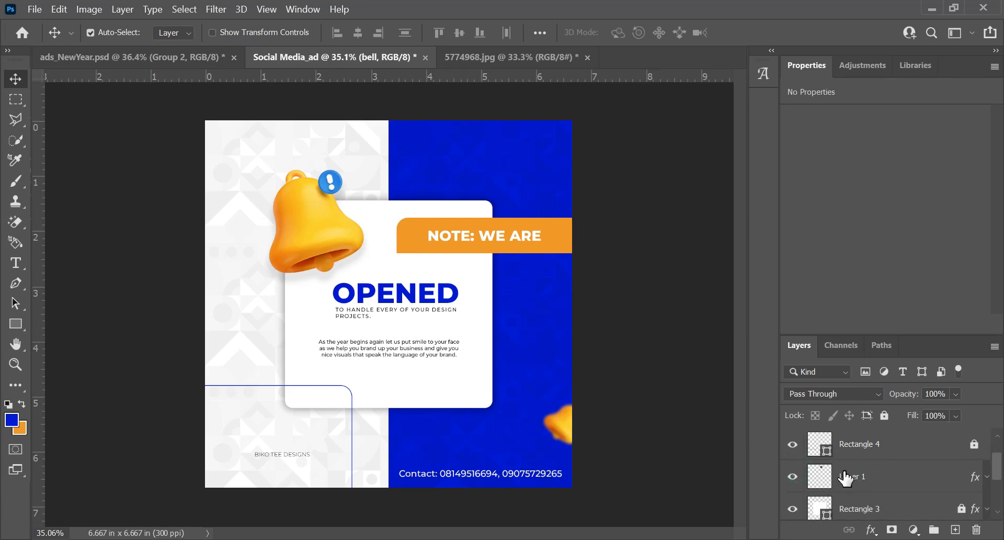
double_click(854, 477)
text(lo)
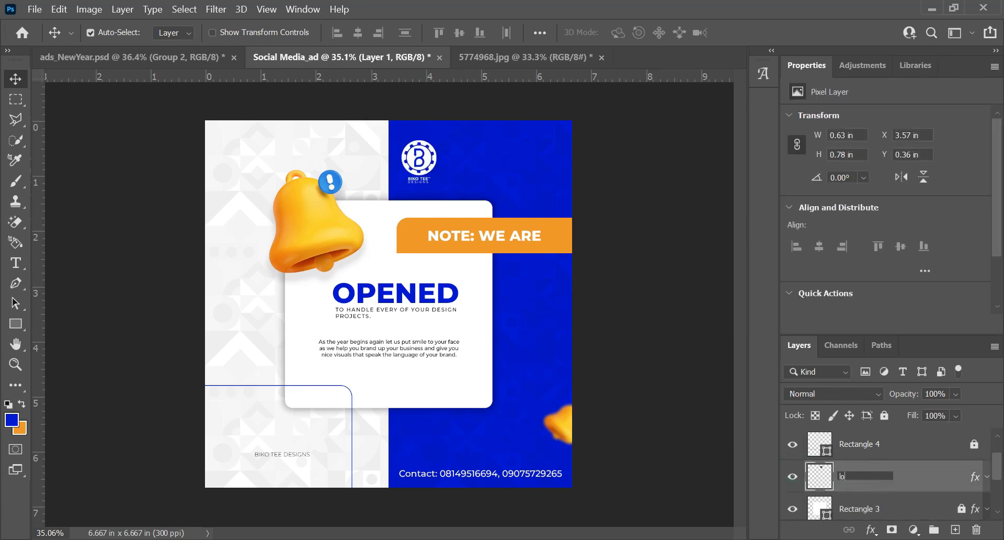
text(go)
key(Return)
Step: Group the white card Rectangle 3 with the blue background Layer 2, and name the group shape
scroll(895, 470, down, 2)
click(895, 472)
scroll(898, 487, down, 1)
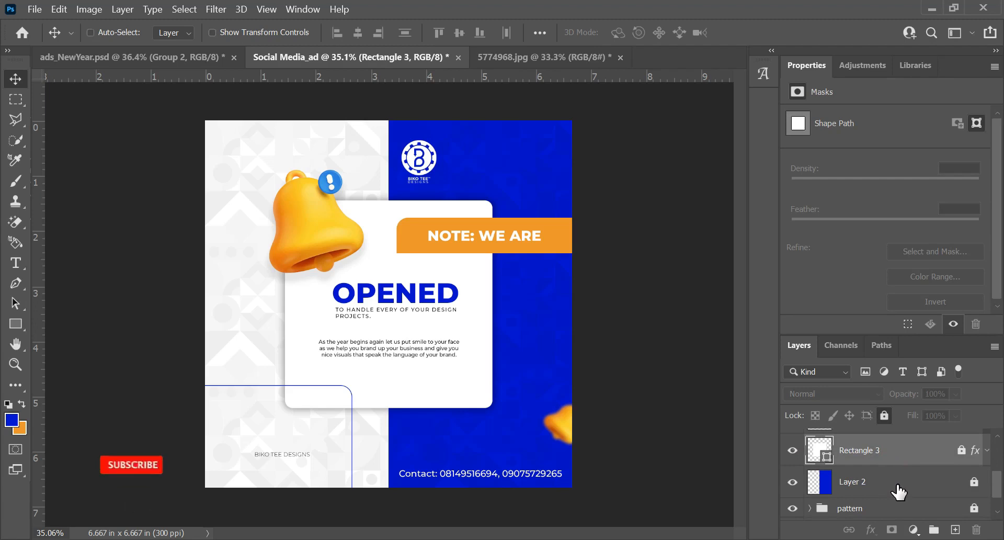
shift+click(899, 492)
scroll(899, 491, down, 1)
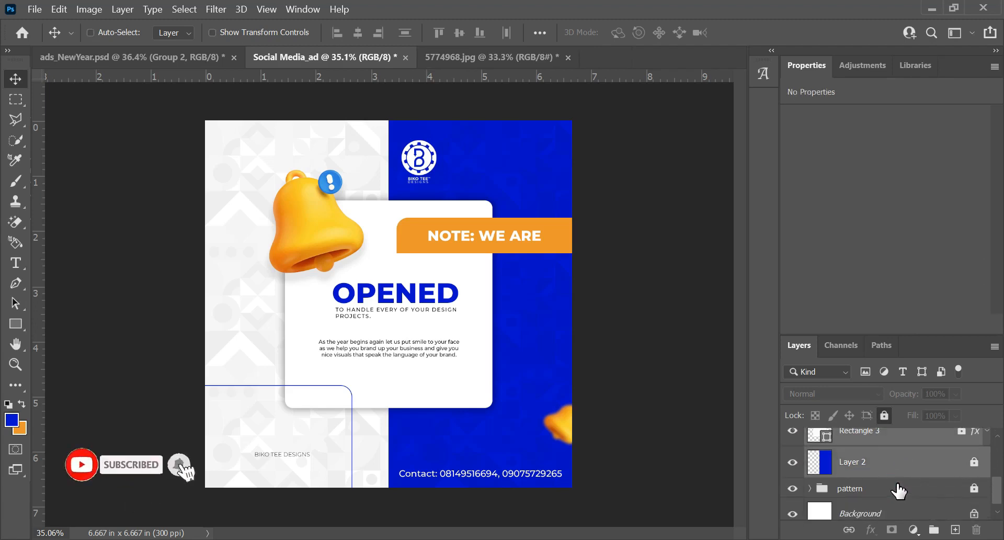
key(ctrl+g)
double_click(848, 459)
text(sap)
key(BackSpace)
key(BackSpace)
text(hape)
key(Return)
Step: Duplicate the large bell and place the copy below and left of the original at about X 0.55 in, Y 2.53 in
scroll(892, 496, up, 4)
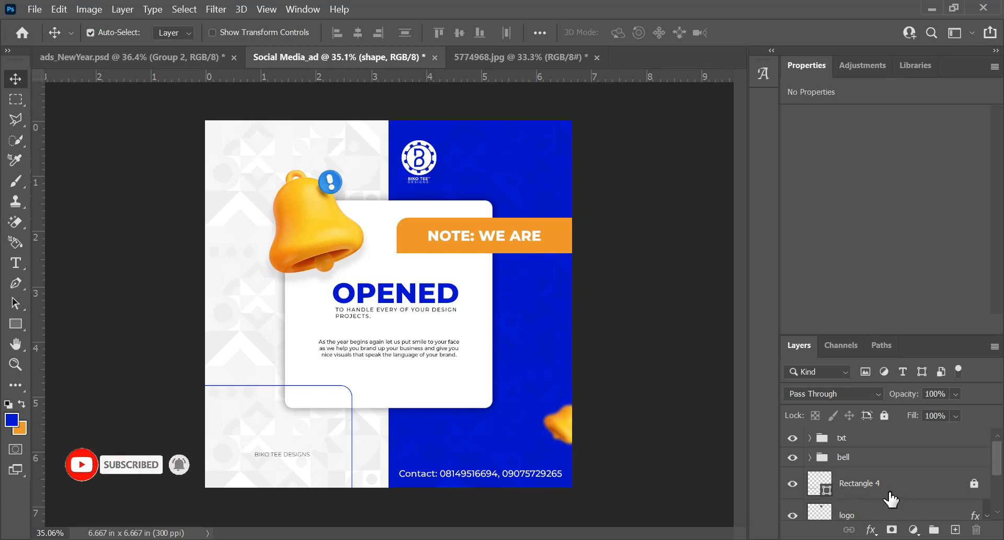
scroll(892, 492, down, 1)
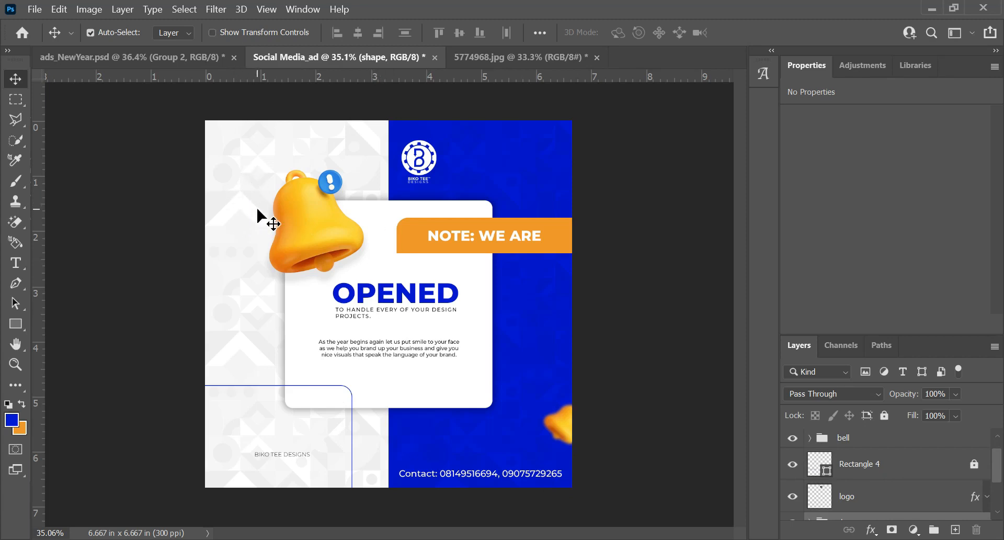
scroll(265, 208, up, 1)
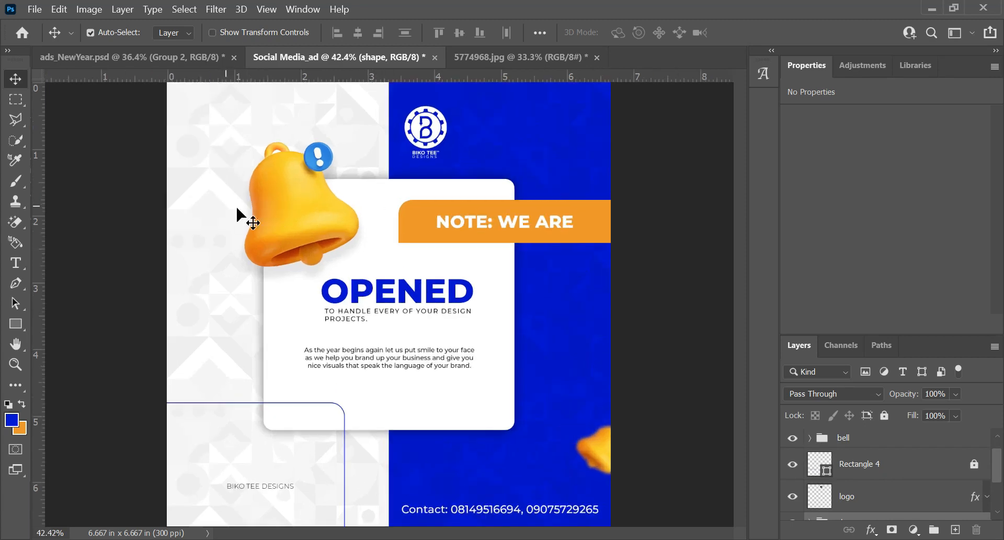
scroll(313, 159, up, 5)
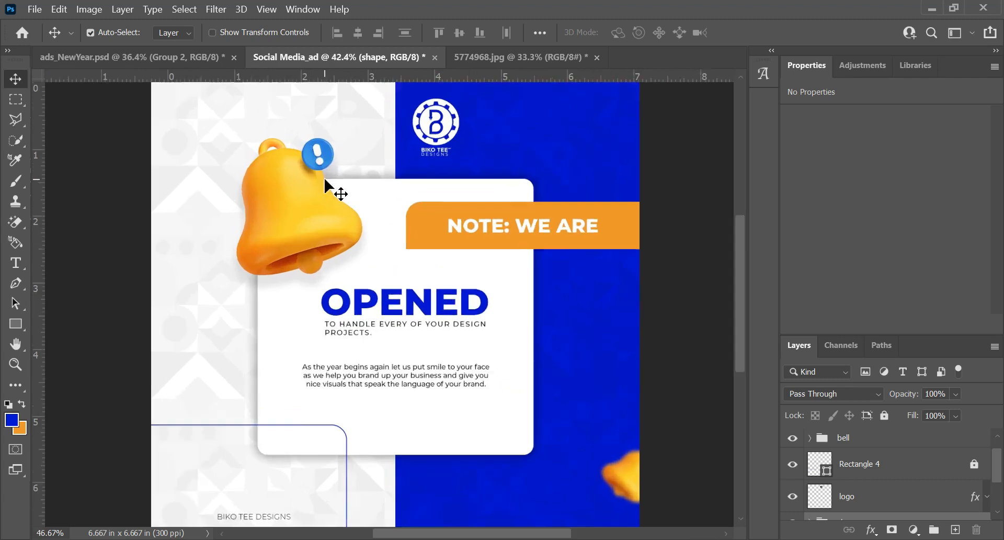
scroll(337, 317, down, 3)
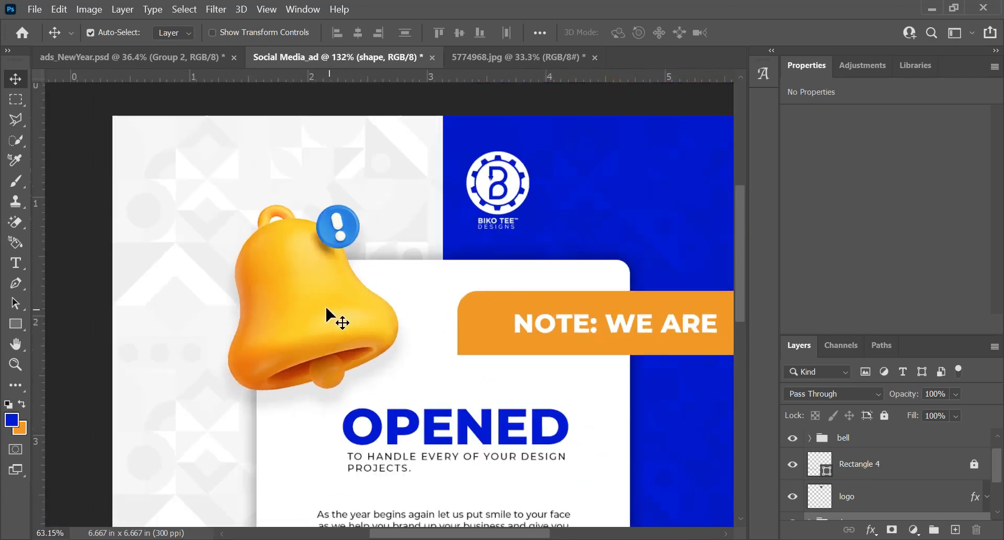
drag(340, 327, 466, 359)
scroll(244, 418, up, 4)
scroll(252, 386, up, 2)
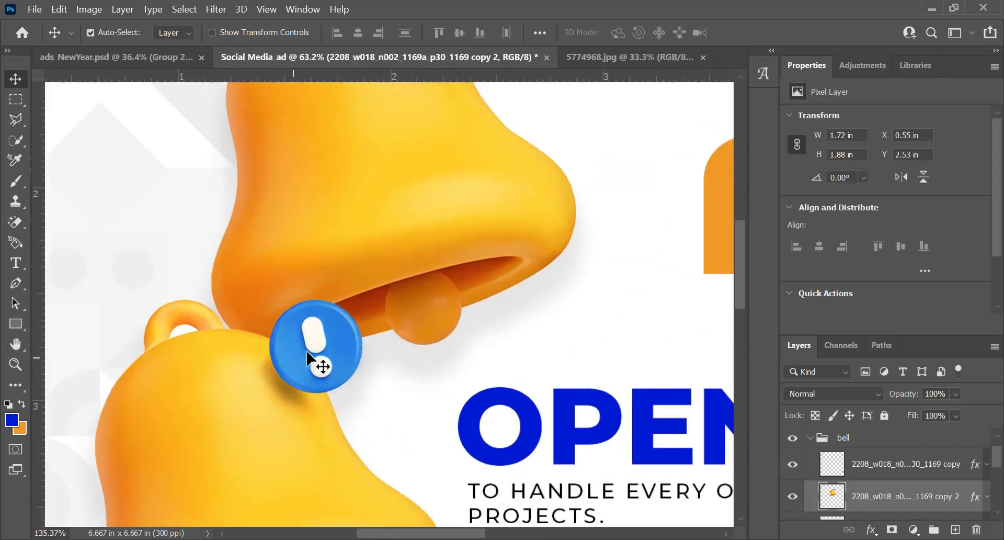
scroll(283, 345, up, 2)
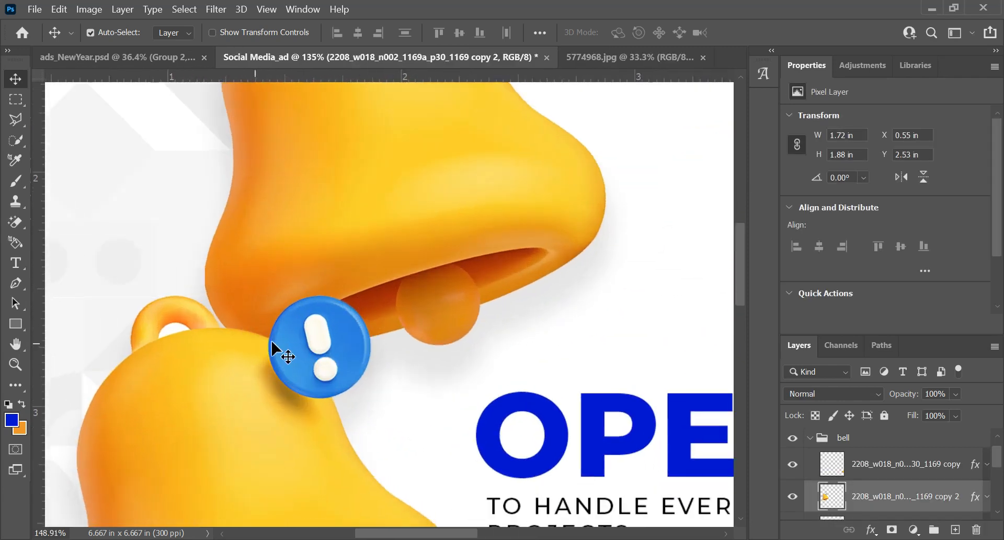
Step: Erase the yellow areas of the new bell copy with the Magic Eraser tool
click(17, 221)
scroll(230, 384, down, 1)
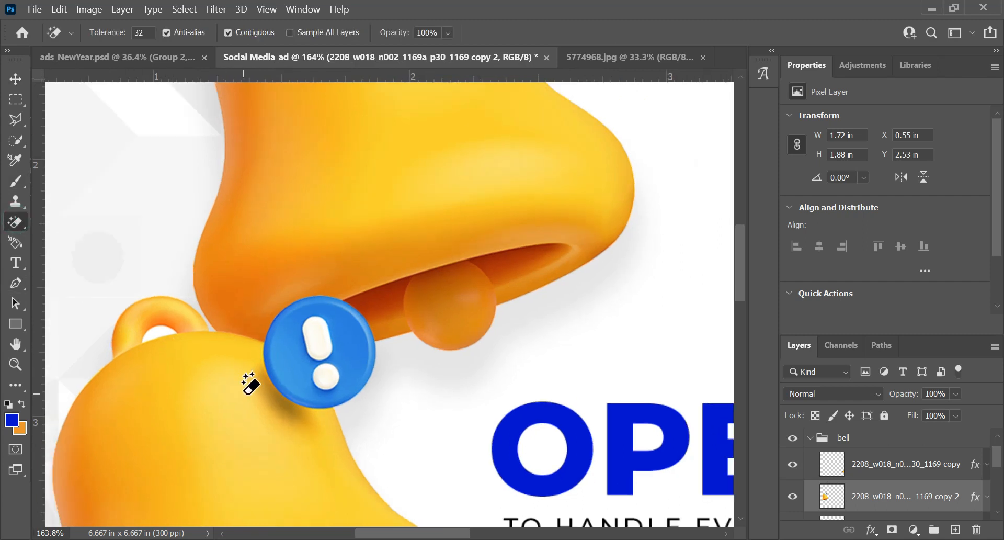
click(243, 394)
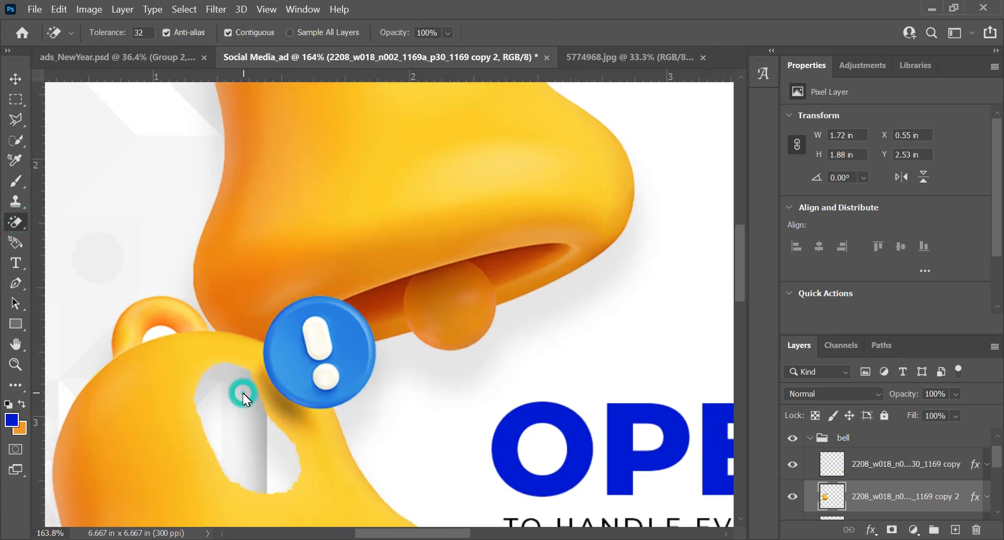
click(226, 349)
scroll(166, 381, down, 5)
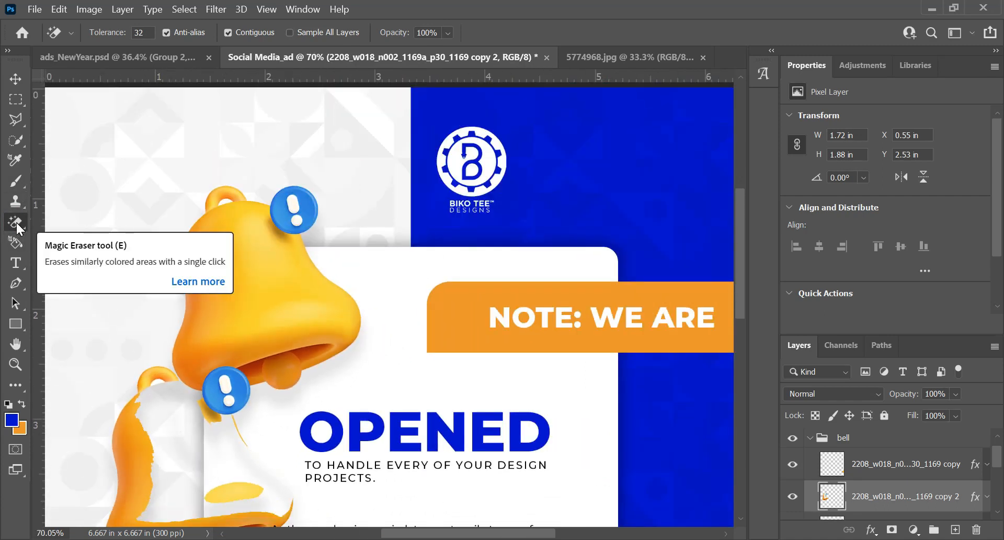
Step: Erase more orange from the bell copy and delete its leftover body below the blue badge with a polygonal lasso selection
click(140, 476)
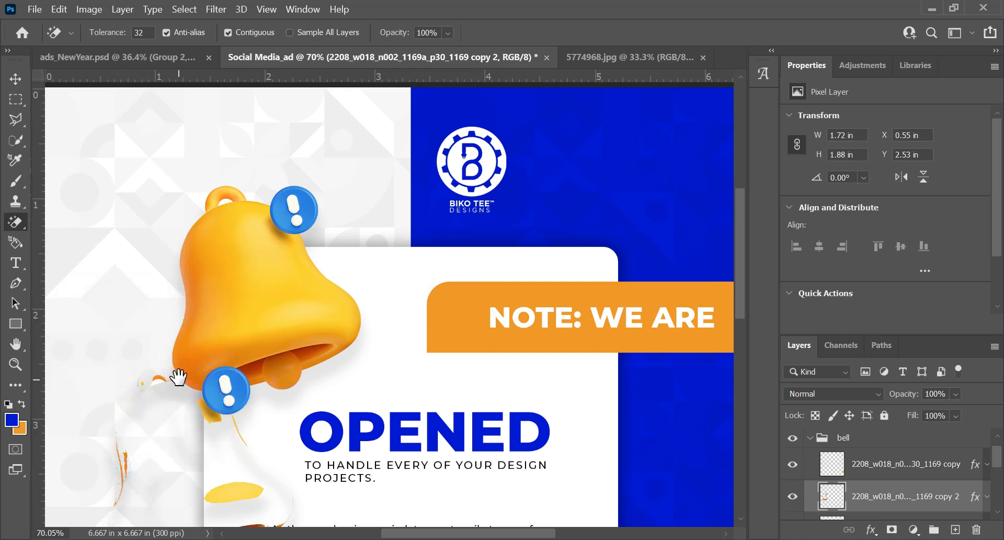
drag(179, 379, 402, 240)
key(l)
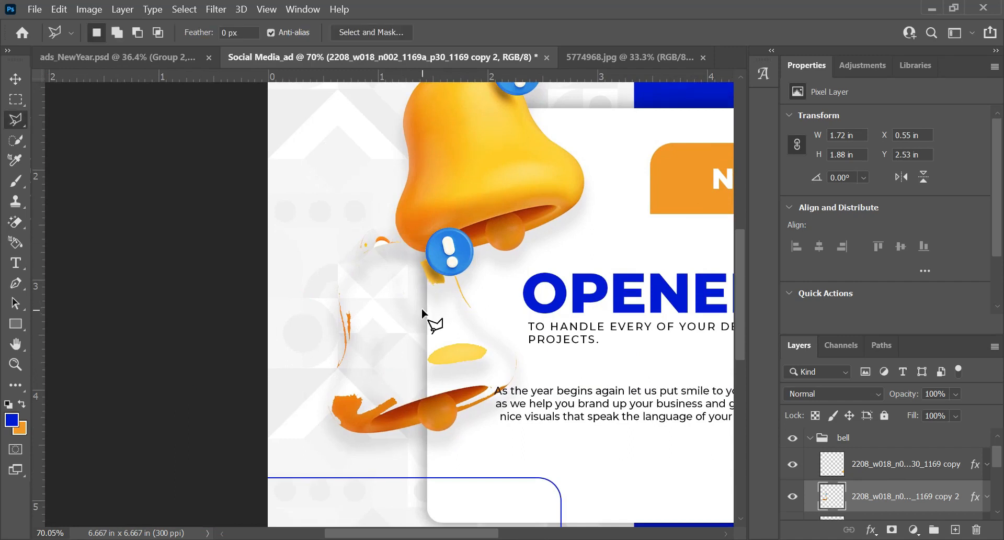
click(295, 279)
click(533, 309)
click(550, 422)
click(386, 471)
click(273, 464)
click(296, 279)
key(Delete)
key(ctrl+d)
Step: Draw a closed Pen path around the yellow remnants below the blue badge, following the badge's lower edge
scroll(400, 251, up, 5)
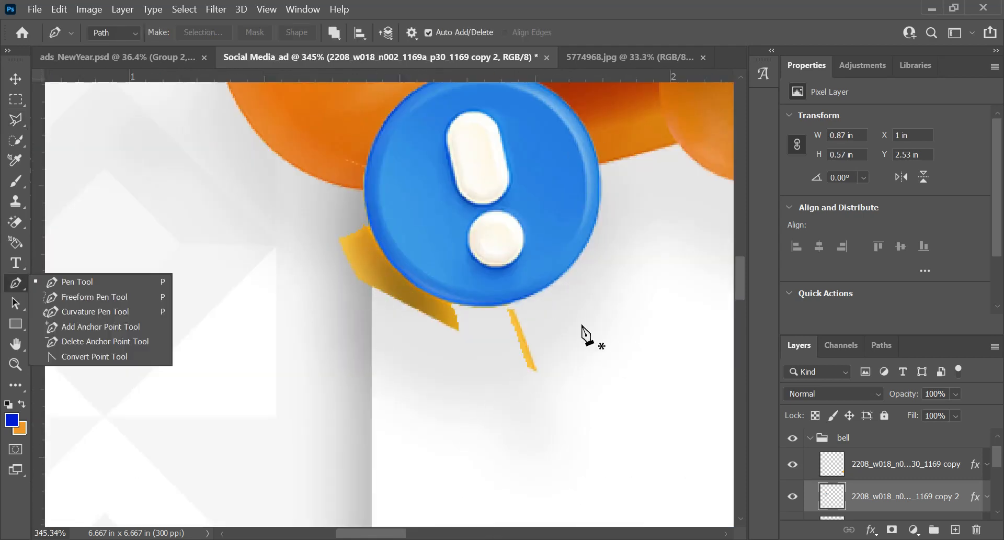
click(372, 236)
scroll(460, 319, up, 2)
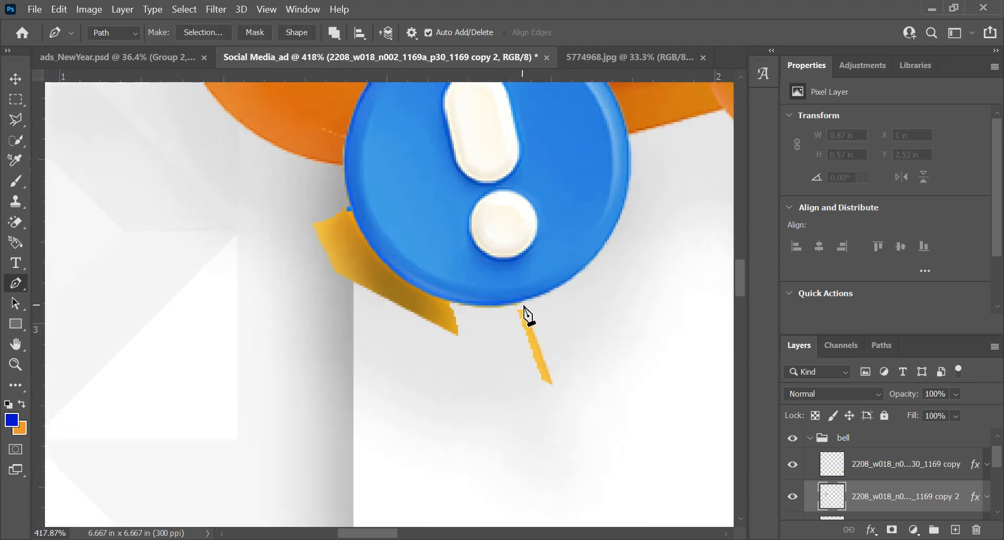
drag(526, 302, 644, 287)
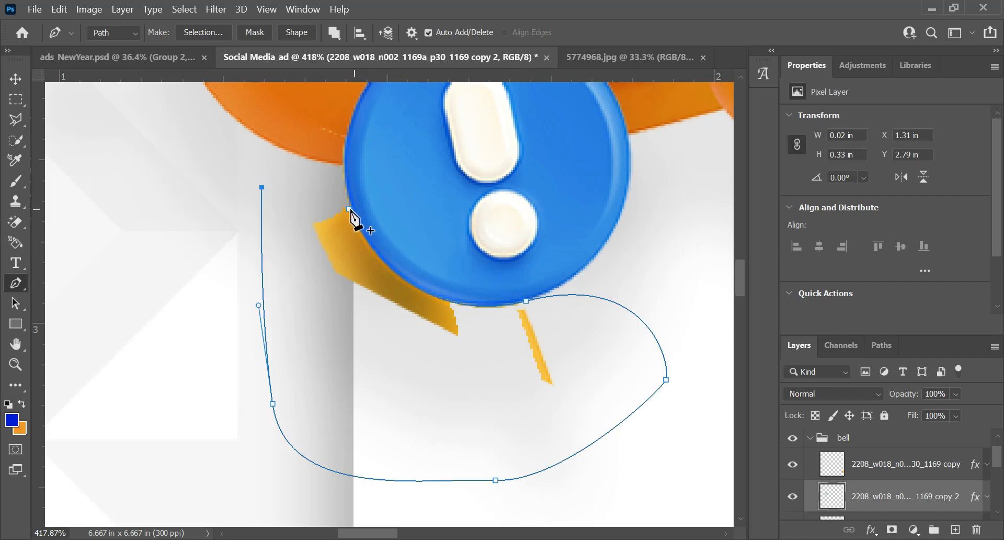
click(349, 209)
Step: Convert the path to a new selection with a 0-pixel feather radius and delete the yellow remnants inside it
right_click(350, 313)
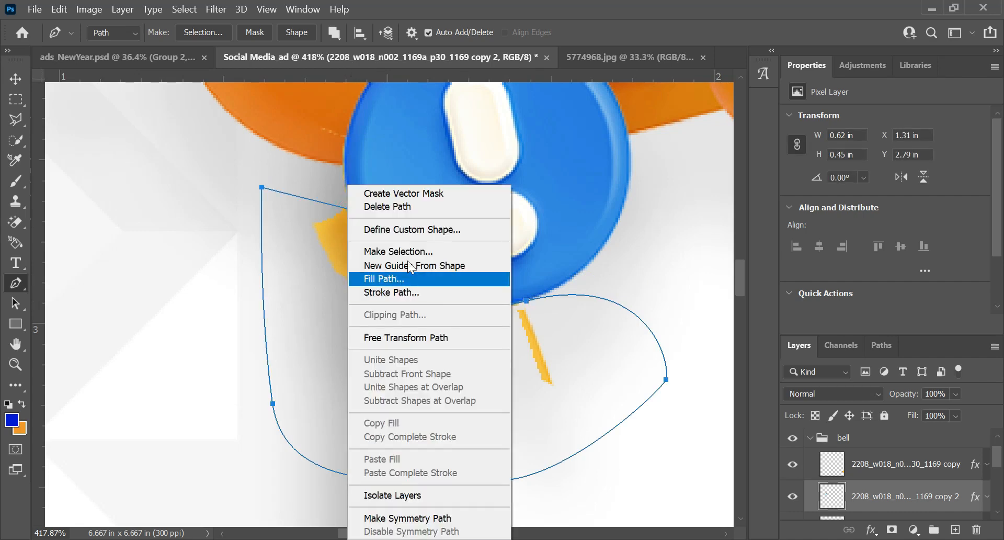
click(406, 253)
key(Return)
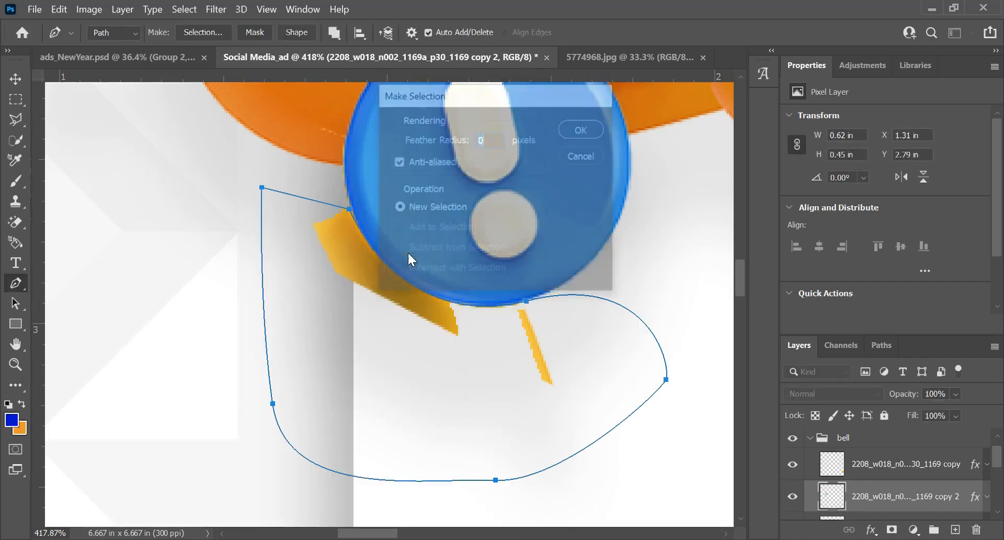
key(Delete)
key(ctrl+d)
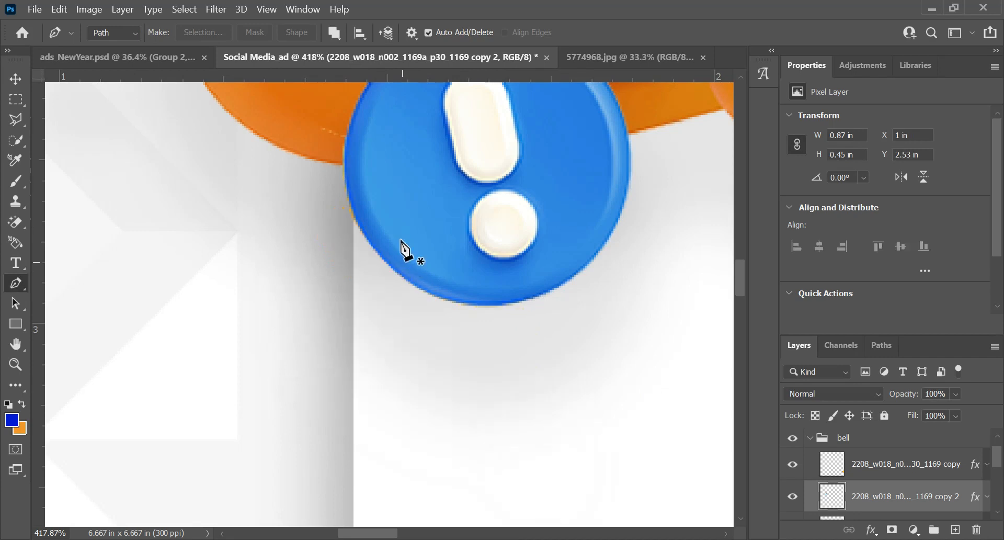
Step: Move the isolated blue badge copy onto the white card's upper-right corner, at X 4.35 in, Y 1.23 in
scroll(402, 235, up, 1)
scroll(401, 235, down, 4)
scroll(403, 237, down, 10)
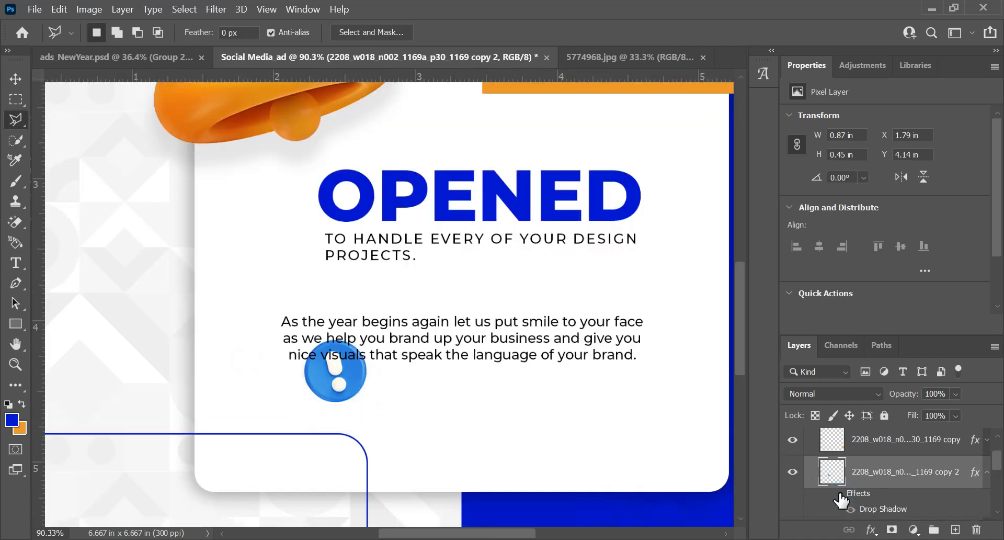
click(990, 474)
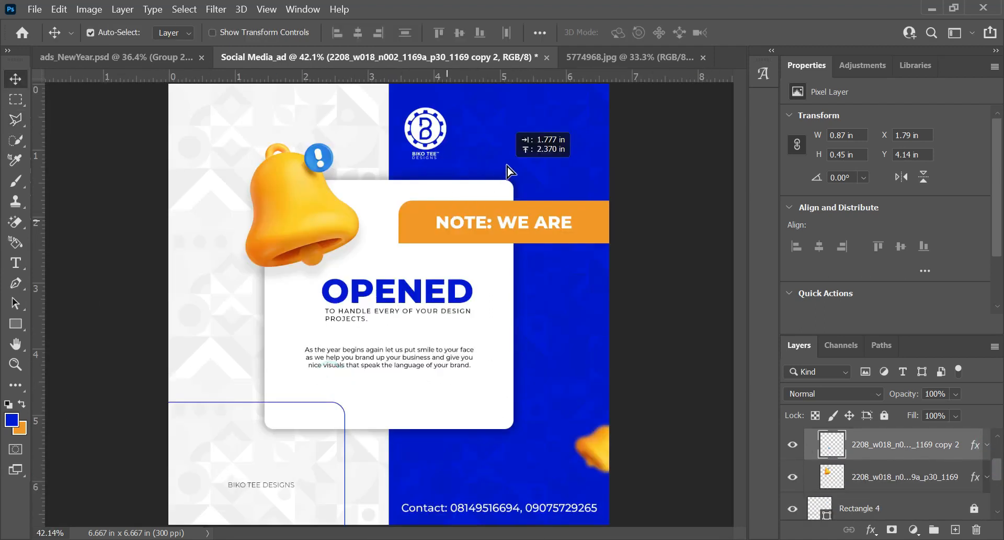
drag(509, 173, 506, 190)
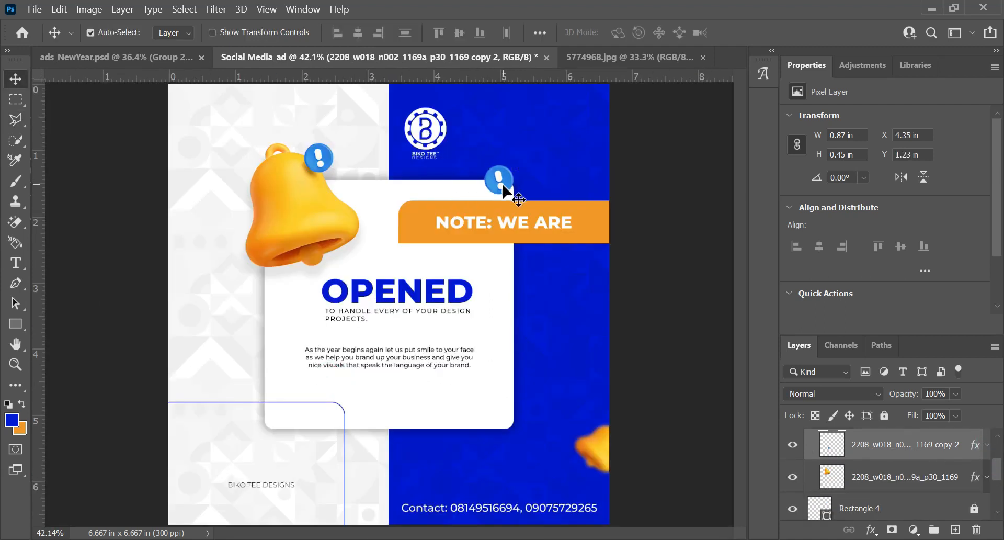
Step: Reapply the last Gaussian Blur to the badge copy and place a duplicate of it at the canvas's lower-left edge
click(213, 11)
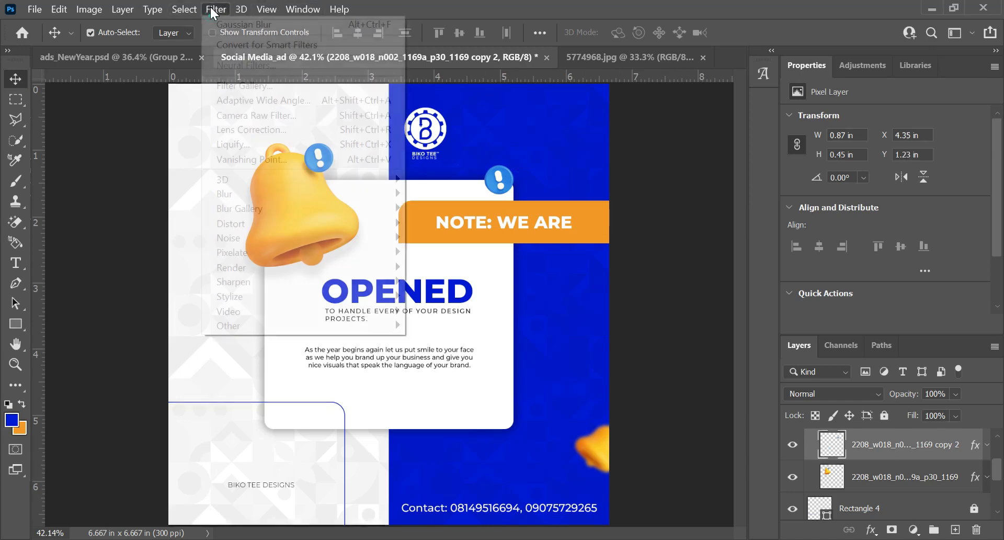
click(224, 23)
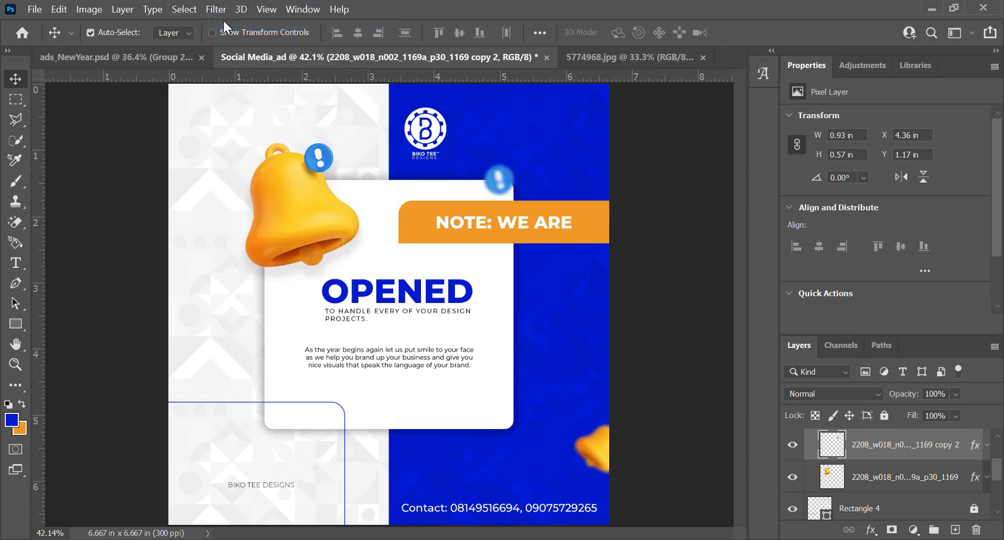
drag(510, 189, 183, 460)
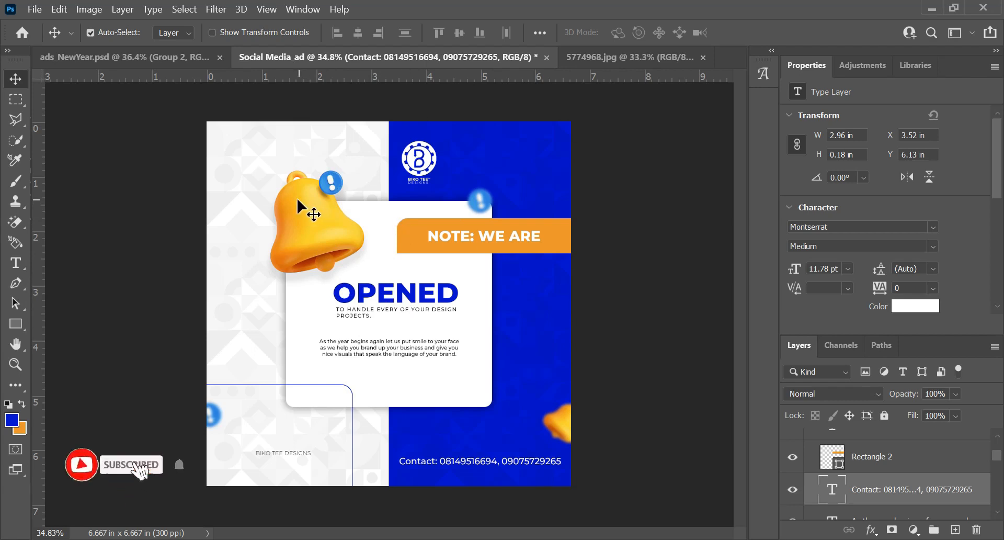
scroll(296, 196, up, 2)
scroll(297, 197, down, 2)
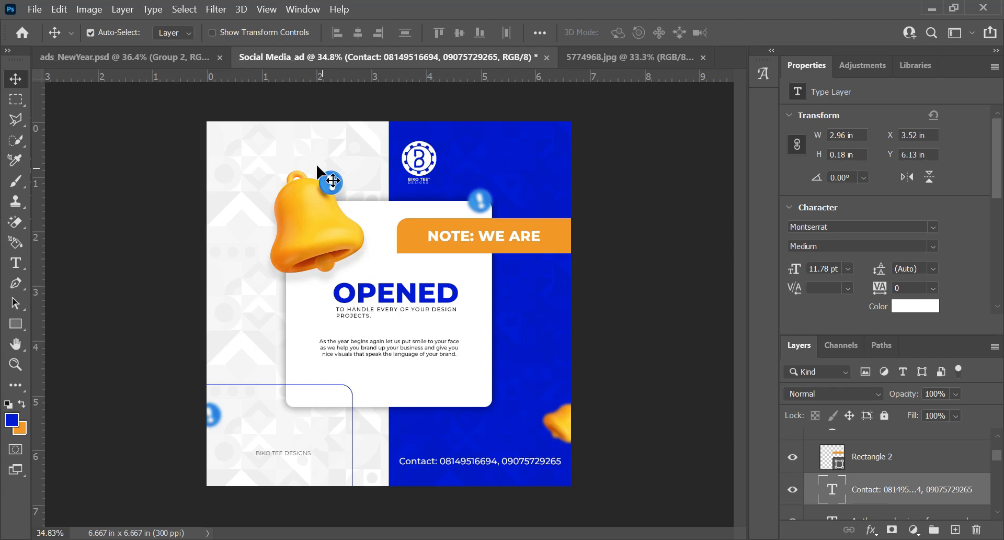
scroll(324, 175, up, 2)
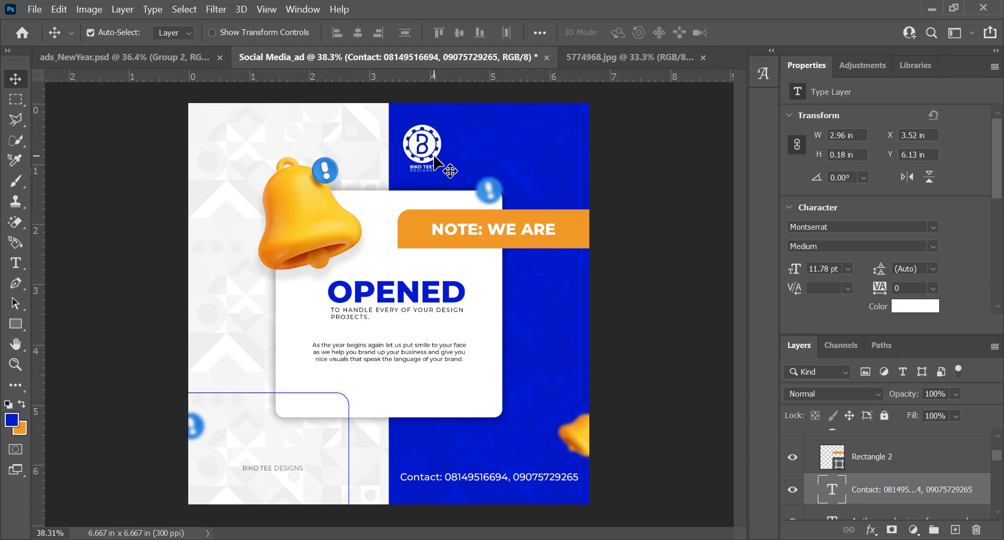
scroll(427, 151, up, 2)
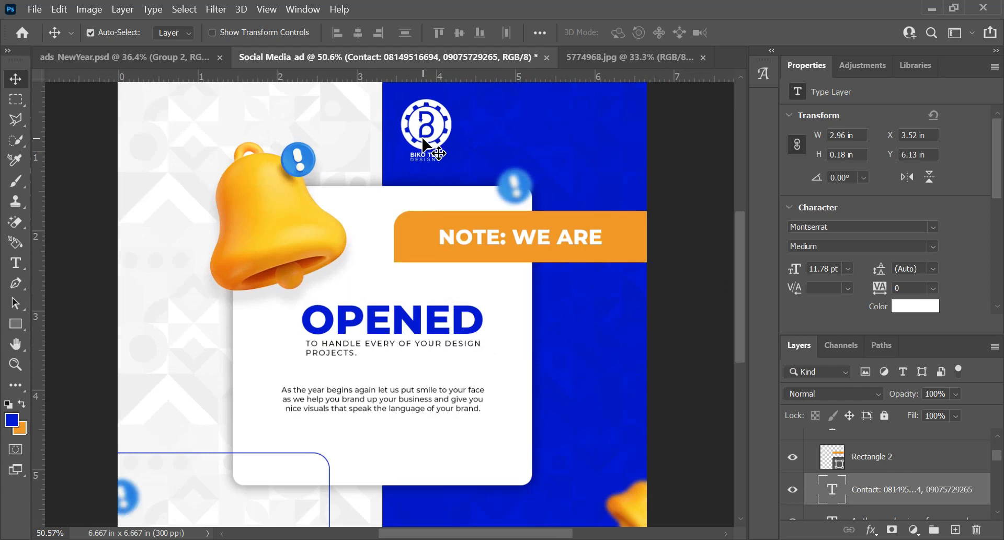
scroll(426, 206, down, 1)
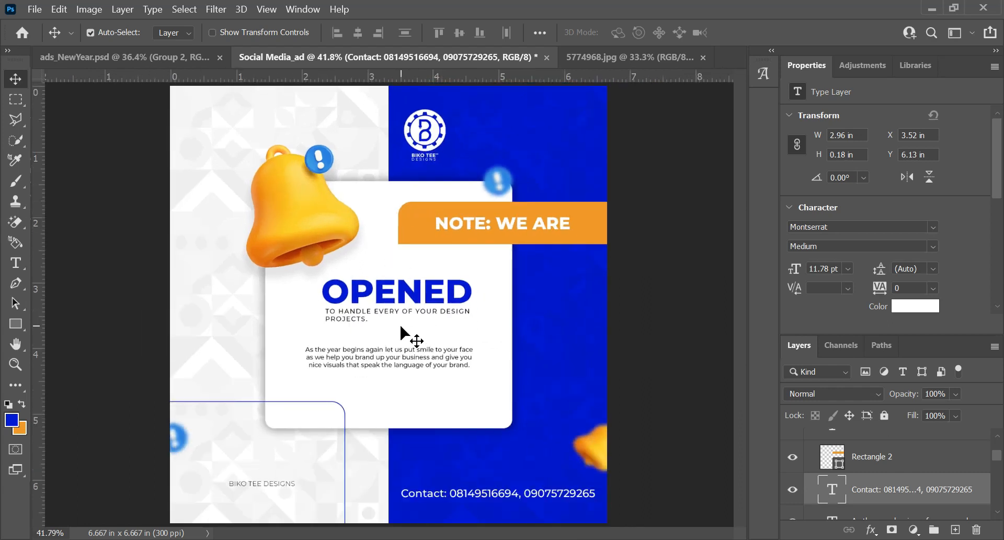
scroll(400, 328, down, 1)
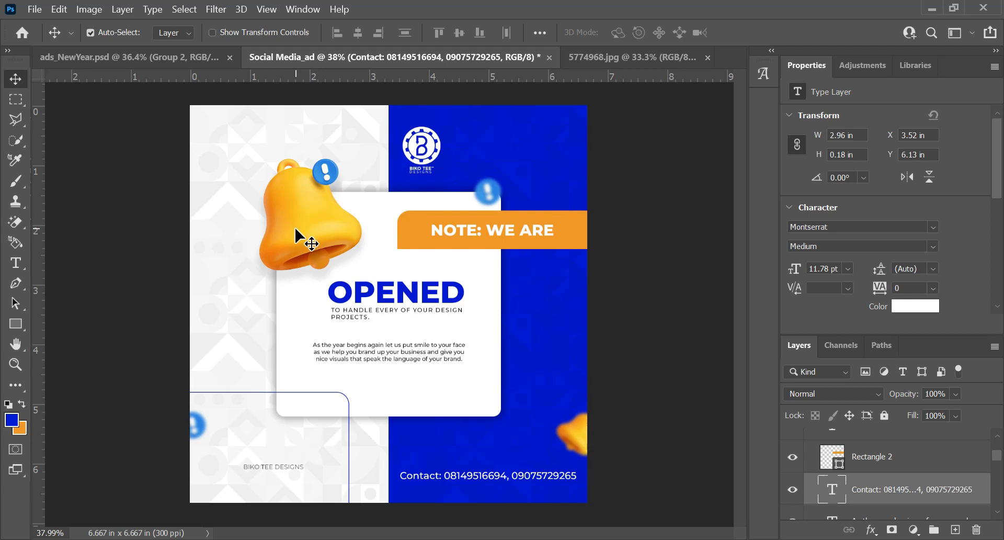
scroll(322, 210, up, 2)
scroll(322, 209, down, 2)
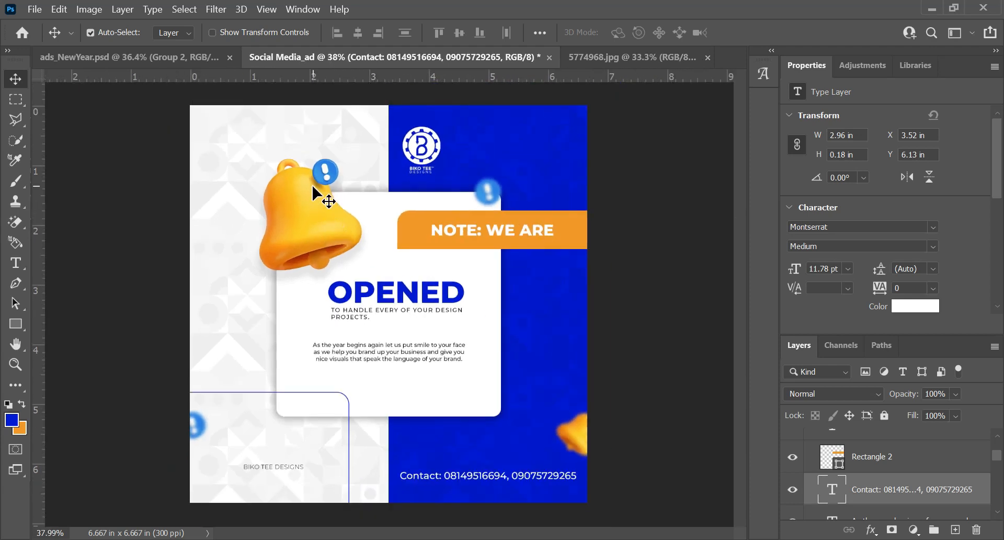